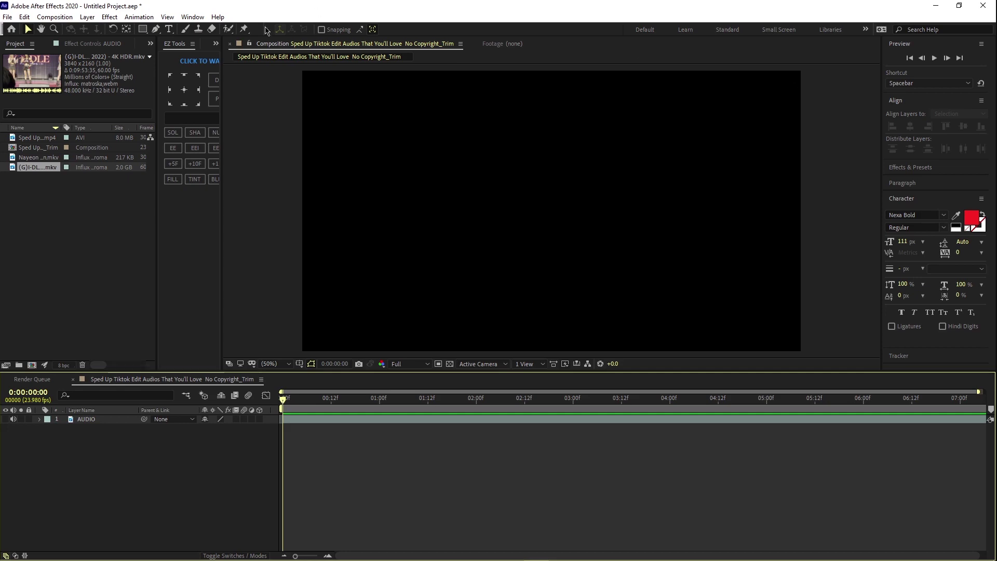
Step: Add the Nayeon clip to the composition above the AUDIO layer
left_click(85, 193)
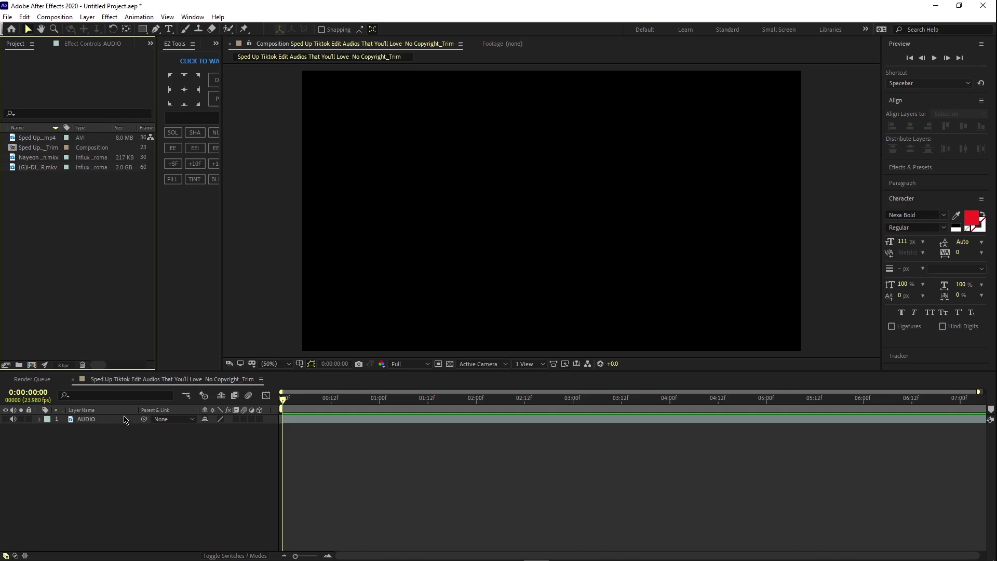
left_click(125, 419)
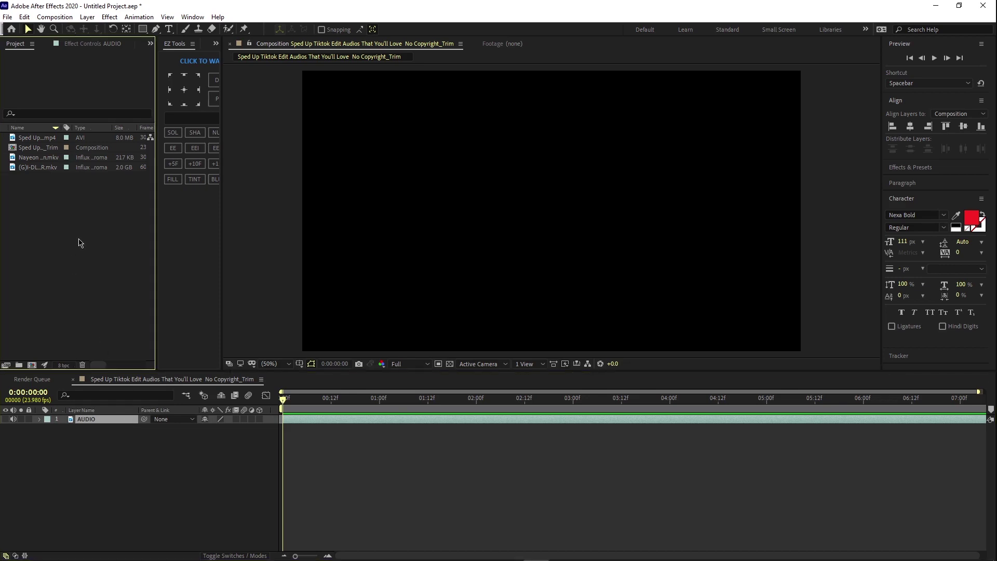
left_click(39, 159)
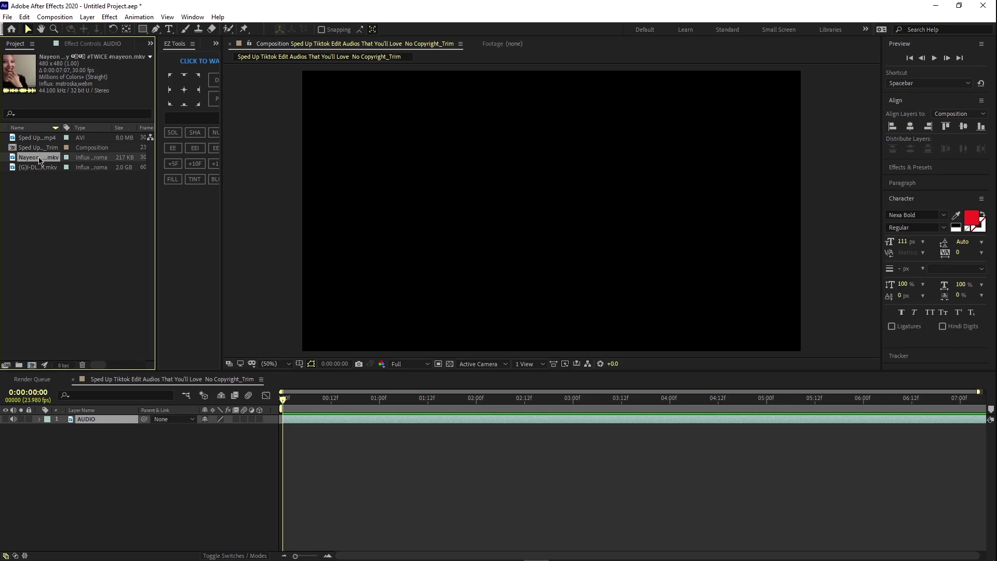
left_click_drag(50, 148, 155, 436)
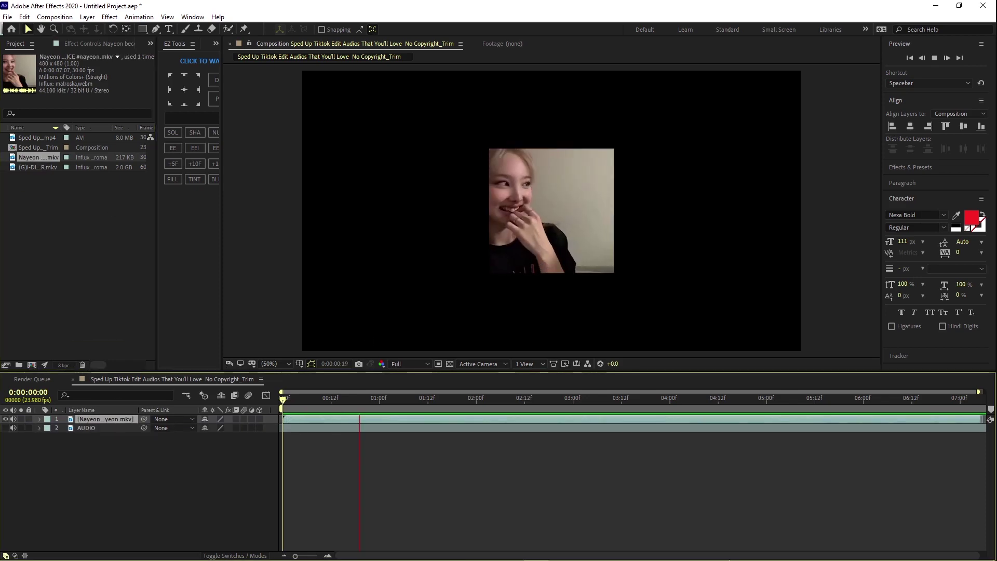
Step: Trim the end of the Nayeon clip to about 0:00:01:08 and hide the AUDIO layer's picture
left_click(430, 399)
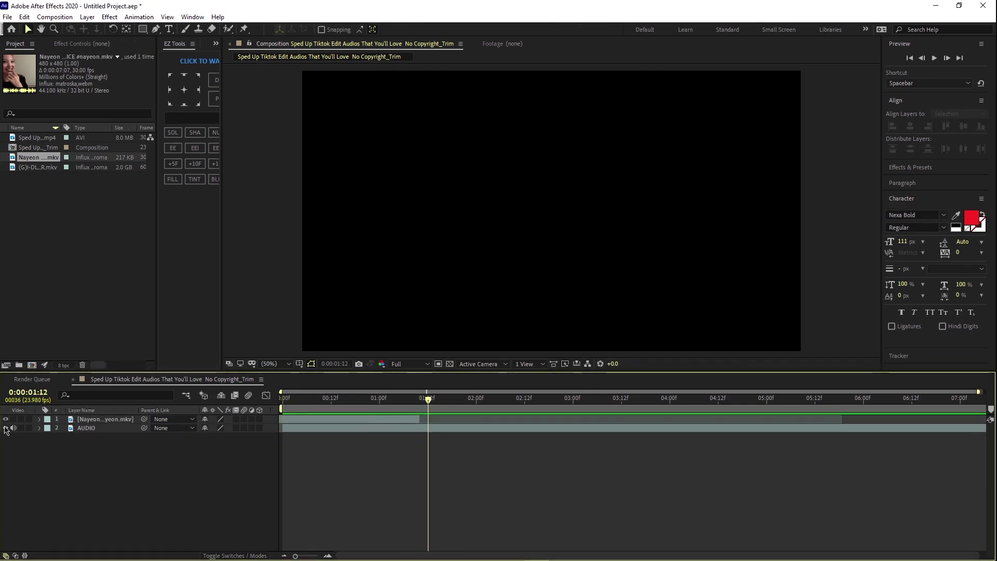
left_click(5, 428)
left_click_drag(428, 400, 407, 400)
left_click(407, 420)
key("alt+bracketright")
left_click(5, 428)
left_click(283, 400)
key("space")
key("space")
left_click(391, 457)
Step: Add a composition marker labelled TWIXTOR at the end of the trimmed Nayeon clip
left_click(413, 400)
key("shift+1")
left_click(416, 401)
right_click(414, 411)
left_click(447, 418)
type("RWUXTI")
key("BackSpace")
key("BackSpace")
key("BackSpace")
key("BackSpace")
key("BackSpace")
key("BackSpace")
type("TWIXTOR")
left_click(174, 183)
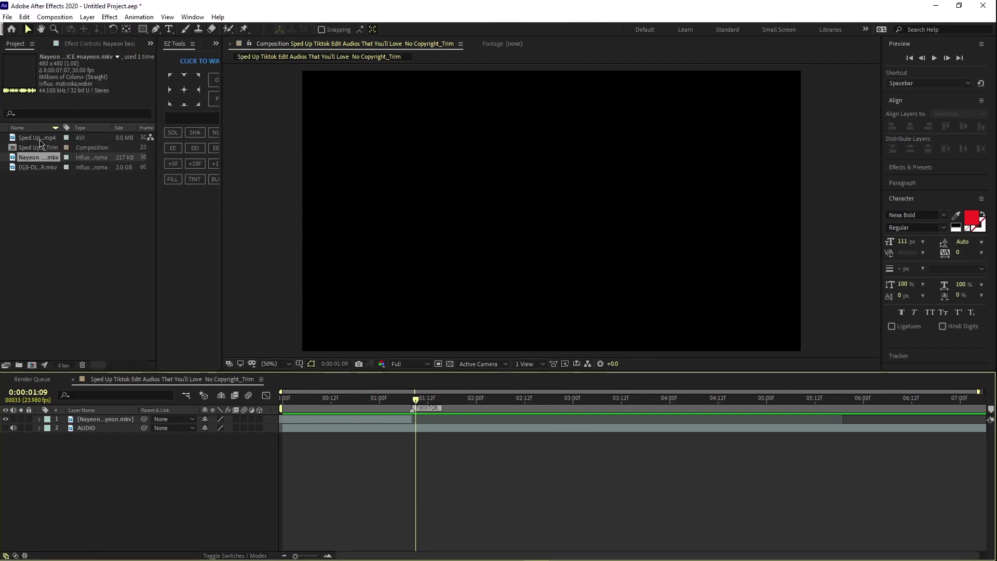
Step: Open the (G)I-DLE dance battle footage, choose a starting section, and add it to the composition at the TWIXTOR marker
double_click(37, 167)
left_click(365, 342)
left_click_drag(410, 341, 660, 342)
left_click(488, 351)
left_click(625, 341)
scroll(587, 253, "up", 1)
scroll(587, 253, "down", 1)
left_click(626, 340)
left_click(644, 353)
Step: Set the (G)I-DLE layer's scale to 52%
key("Page_Up")
key("comma")
key("s")
left_click_drag(217, 427, 192, 428)
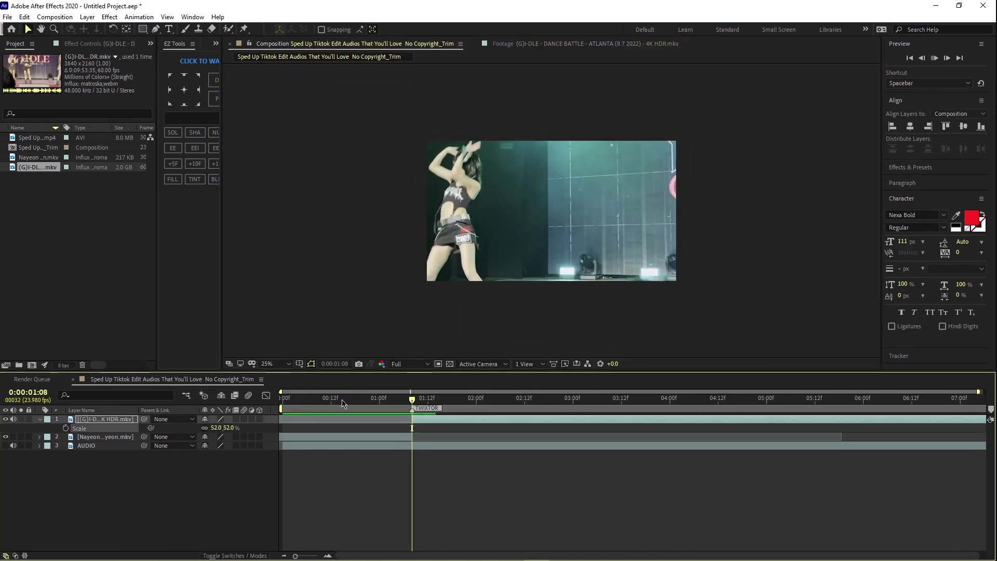
key("s")
Step: Split the (G)I-DLE layer at about 5:10, delete the earlier part, and move the remainder to start at the TWIXTOR marker
key("space")
key("space")
key("space")
left_click(806, 399)
key("ctrl+shift+d")
left_click(776, 428)
key("Delete")
left_click(853, 419)
left_click(410, 401)
key("bracketleft")
Step: Cut off the (G)I-DLE footage before about 4:07 and shift the remaining part back toward the TWIXTOR marker
left_click(655, 408)
left_click(600, 406)
key("space")
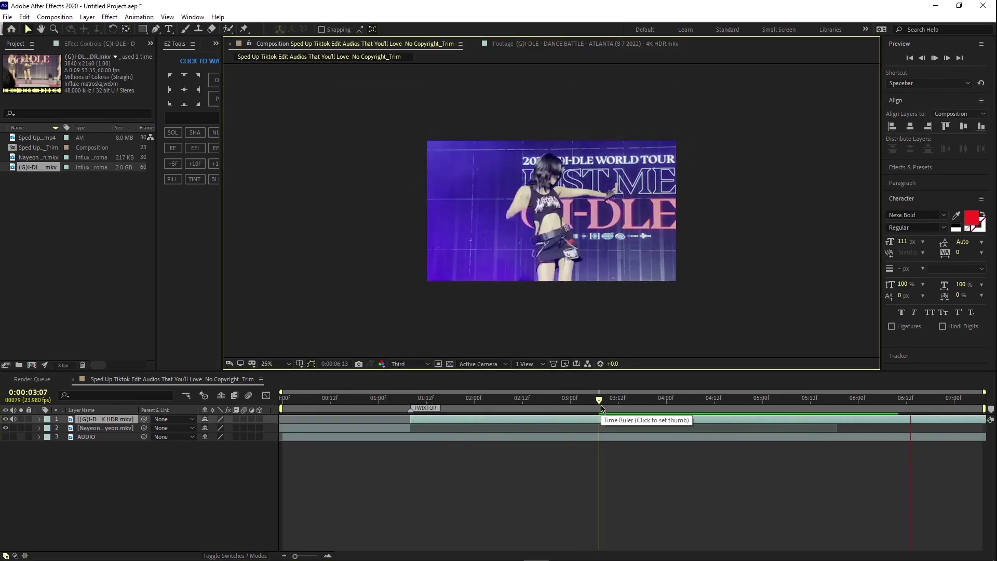
left_click(694, 404)
key("ctrl+shift+d")
key("Delete")
left_click_drag(712, 420, 427, 438)
Step: Remove the (G)I-DLE footage before about 2:21 and slide the remainder earlier to meet the marker
left_click(558, 404)
key("ctrl+shift+d")
key("Delete")
left_click_drag(615, 420, 468, 421)
left_click(410, 399)
key("space")
Step: Split the (G)I-DLE layer at about 3:18, delete the first part, and play the result from the TWIXTOR marker
left_click(644, 400)
key("ctrl+shift+d")
left_click(630, 429)
key("Delete")
left_click(410, 399)
key("space")
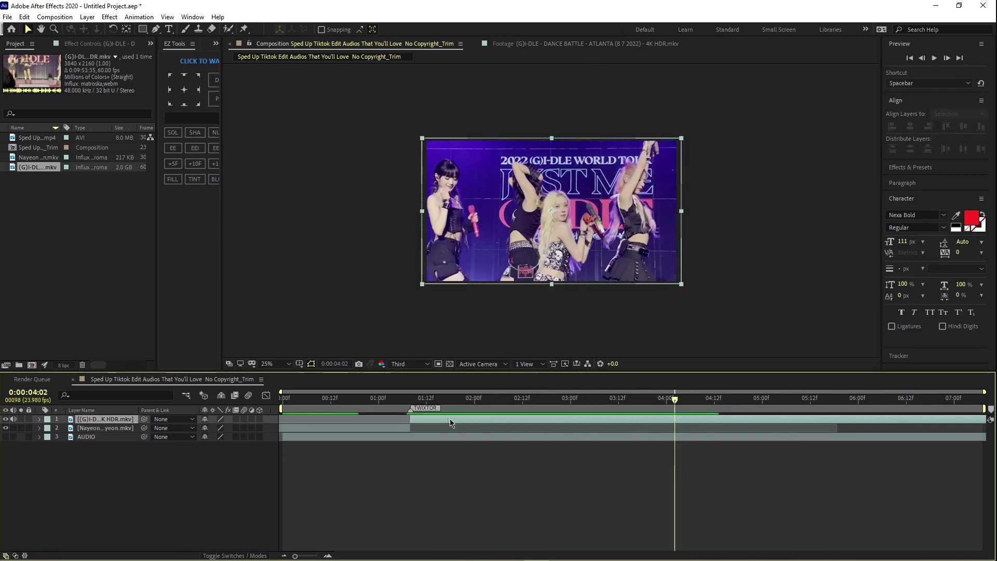
Step: Turn on the AUDIO layer's sound, then reposition and slightly enlarge the (G)I-DLE layer to improve its framing
left_click(14, 436)
left_click(594, 400)
key("p")
left_click_drag(208, 429, 223, 429)
key("s")
left_click_drag(213, 429, 223, 430)
key("p")
left_click(842, 400)
key("p")
key("space")
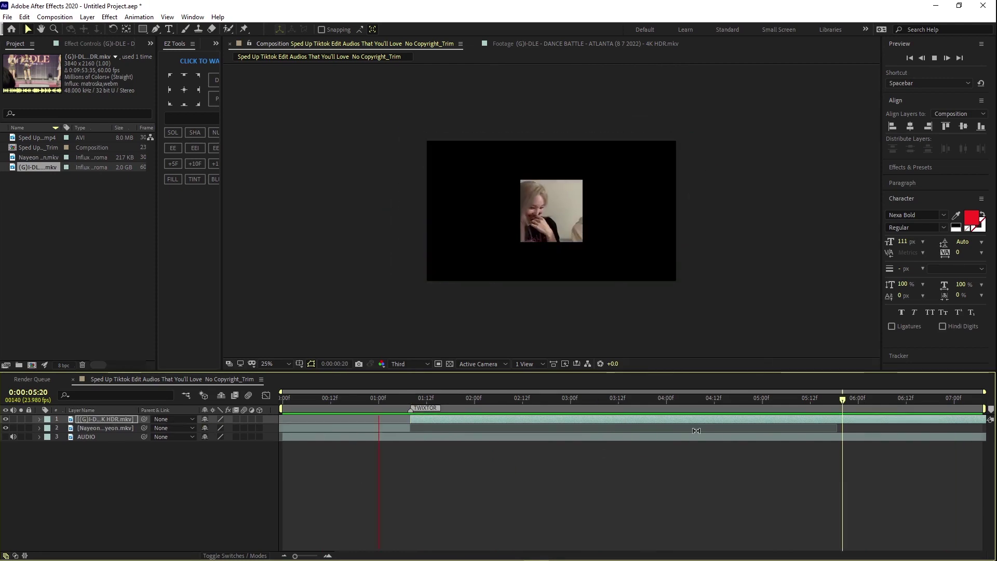
left_click_drag(830, 399, 281, 400)
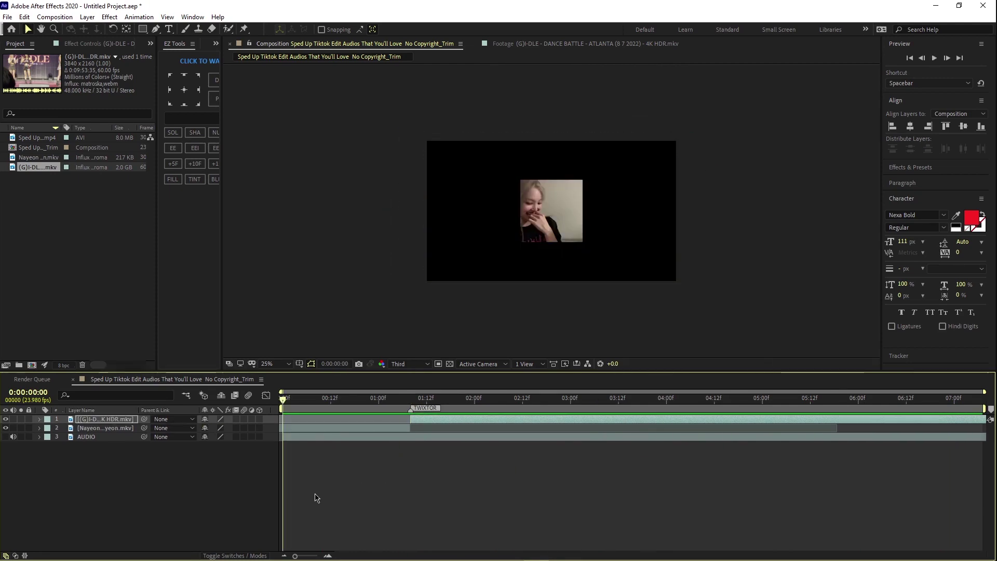
Step: Mute the AUDIO layer and preview the edit from the beginning and from the TWIXTOR marker
left_click(14, 437)
key("space")
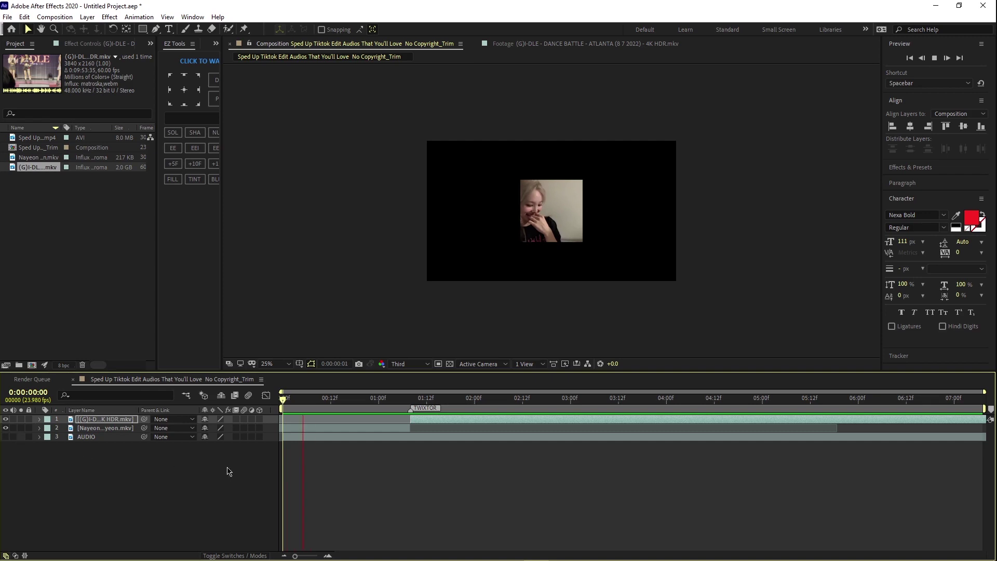
left_click_drag(296, 400, 253, 404)
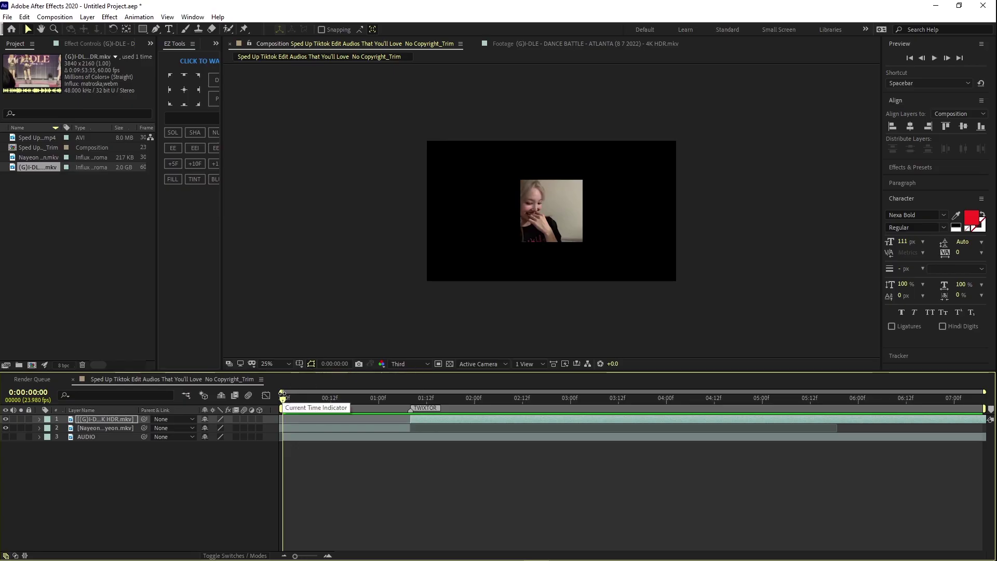
mouse_move(283, 398)
left_mouse_down()
mouse_move(814, 462)
mouse_move(411, 435)
left_mouse_up()
key("space")
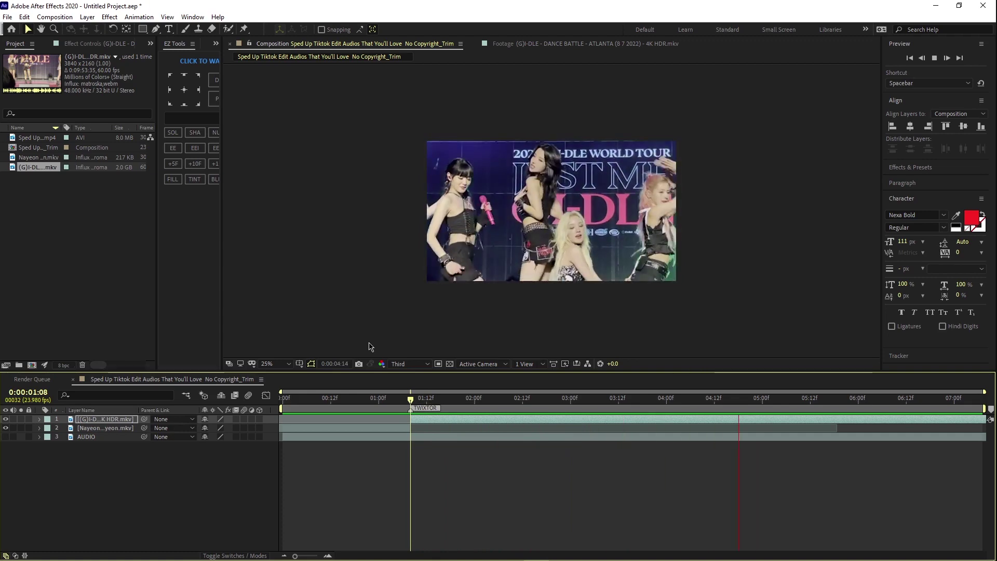
key("space")
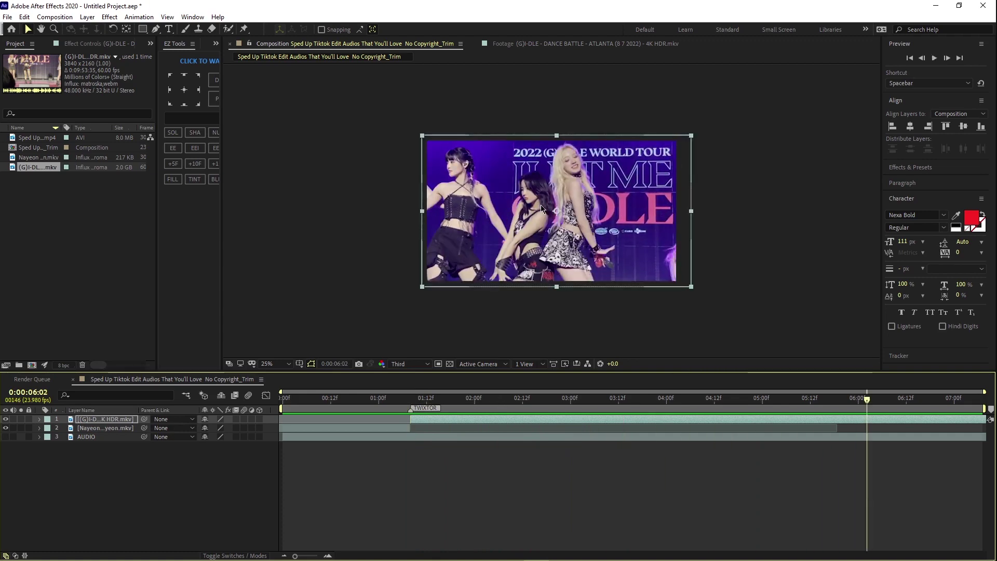
left_click_drag(876, 400, 482, 400)
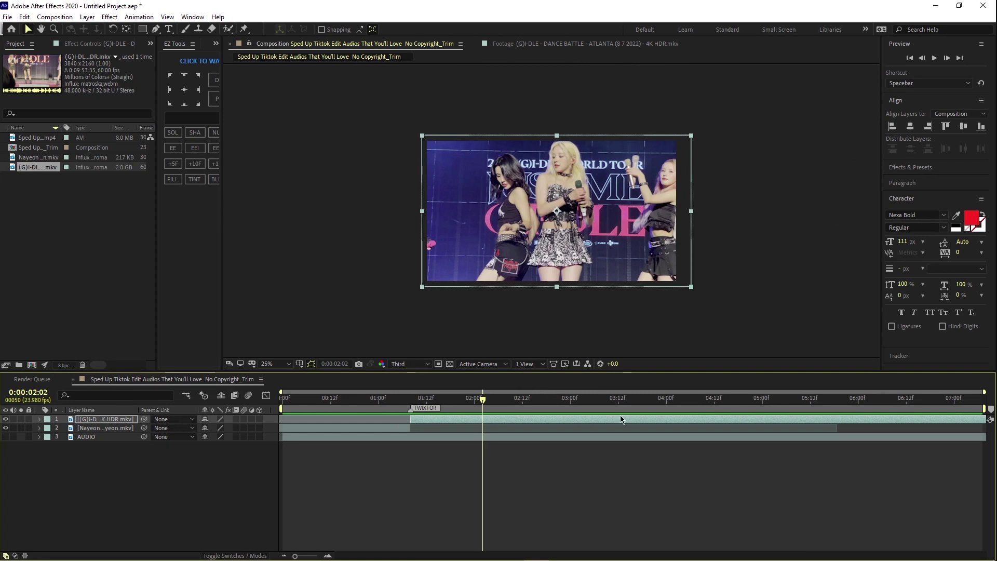
Step: Convert the muted AUDIO layer's sound to keyframes with Keyframe Assistant
left_click(560, 438)
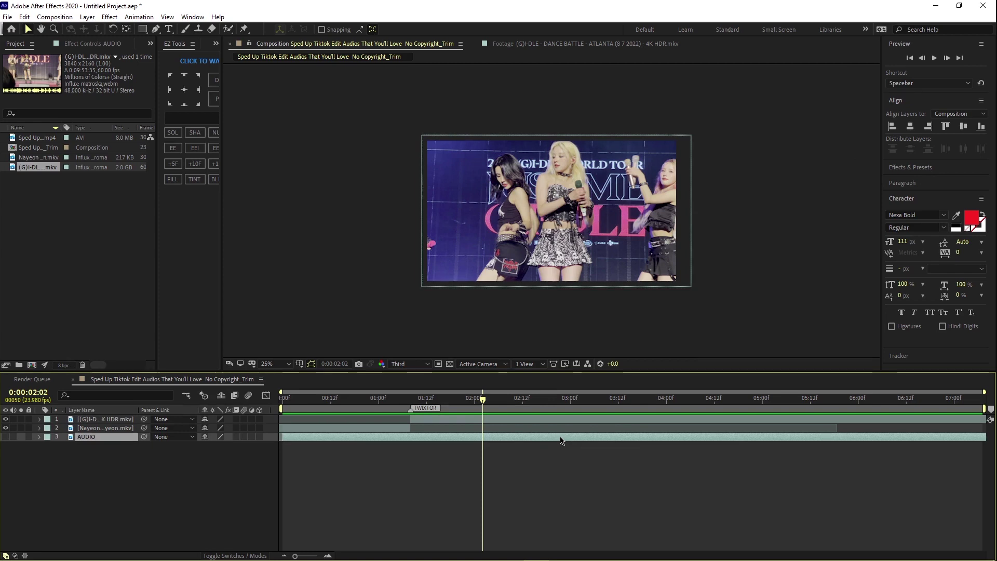
right_click(560, 440)
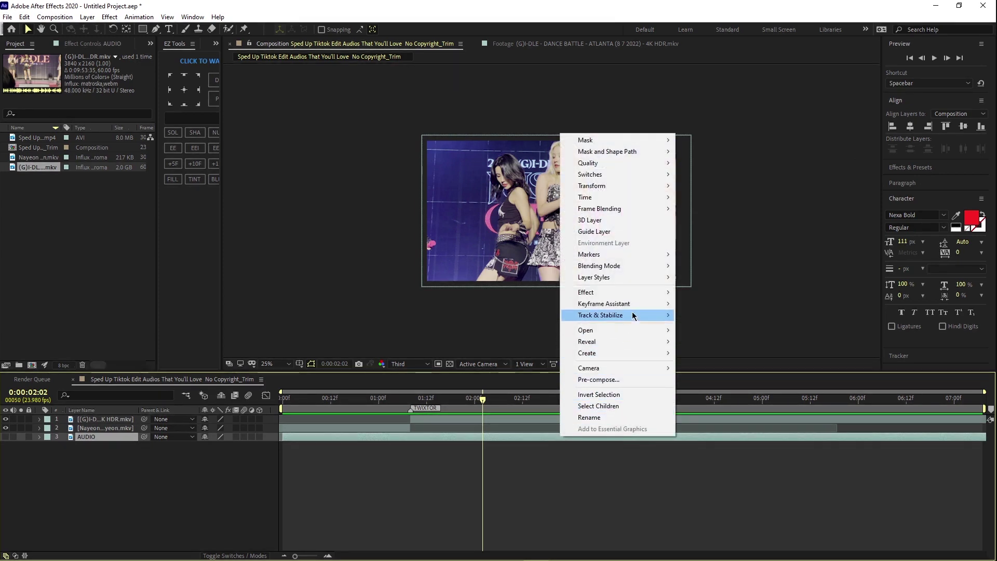
mouse_move(641, 304)
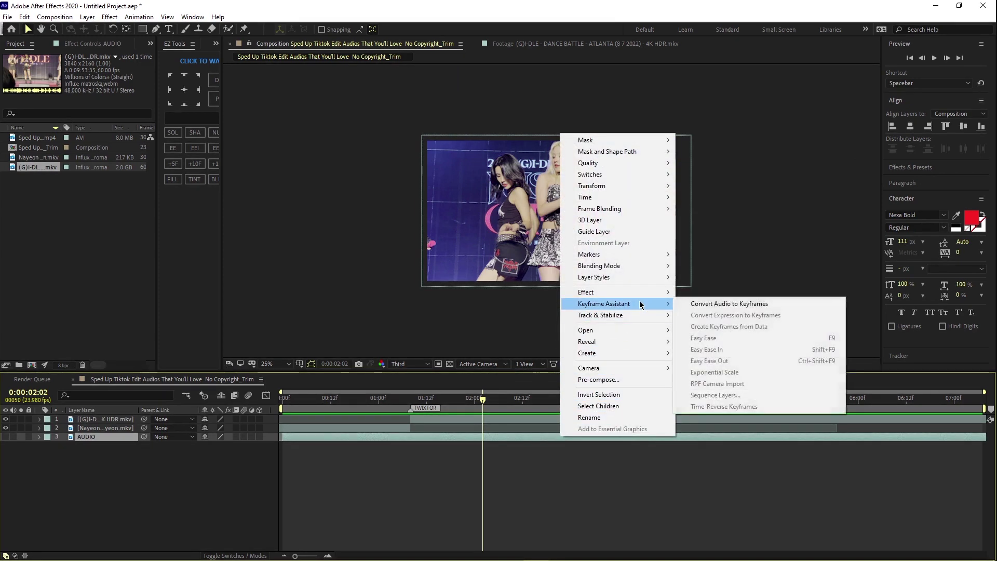
left_click(707, 303)
Step: Reveal the Audio Amplitude layer's keyframes and delete its Left Channel and Right Channel effects
left_click(83, 422)
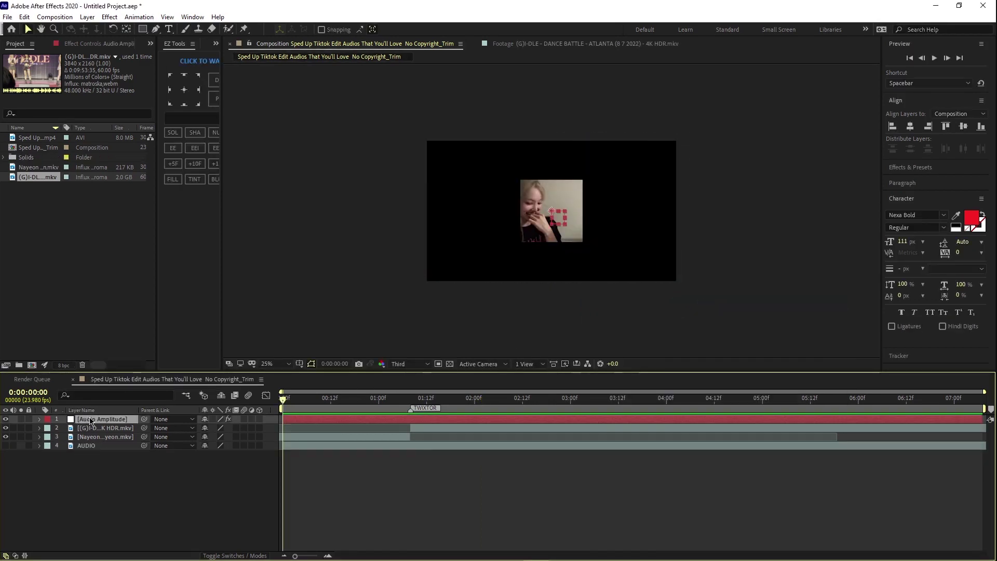
key("u")
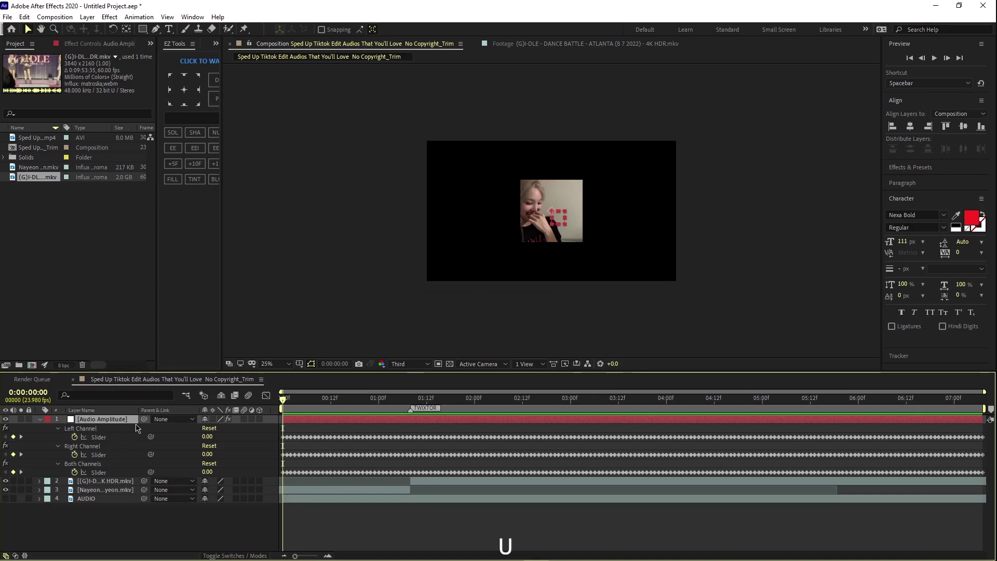
left_click(89, 428)
left_click(87, 447)
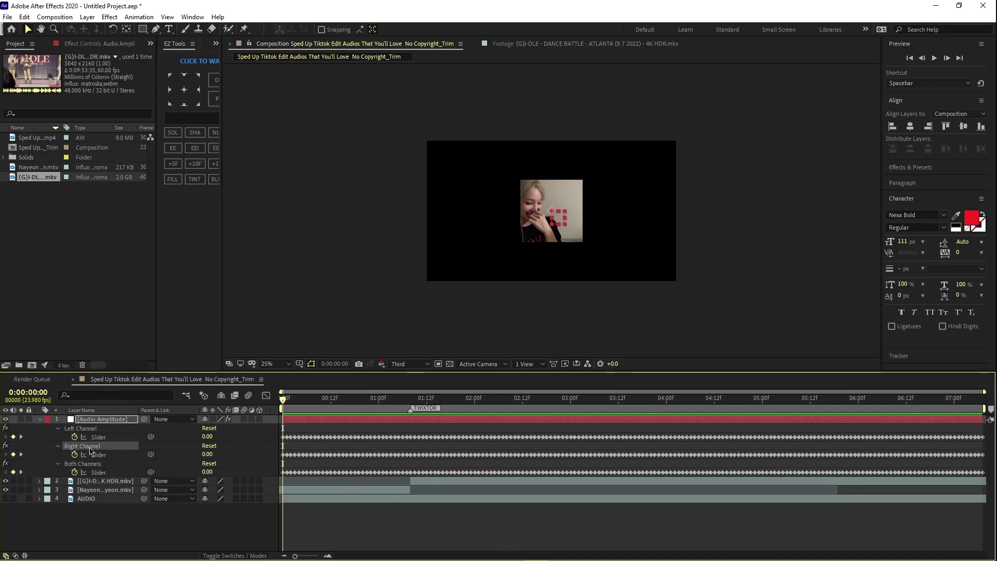
key("Delete")
left_click(96, 438)
key("Delete")
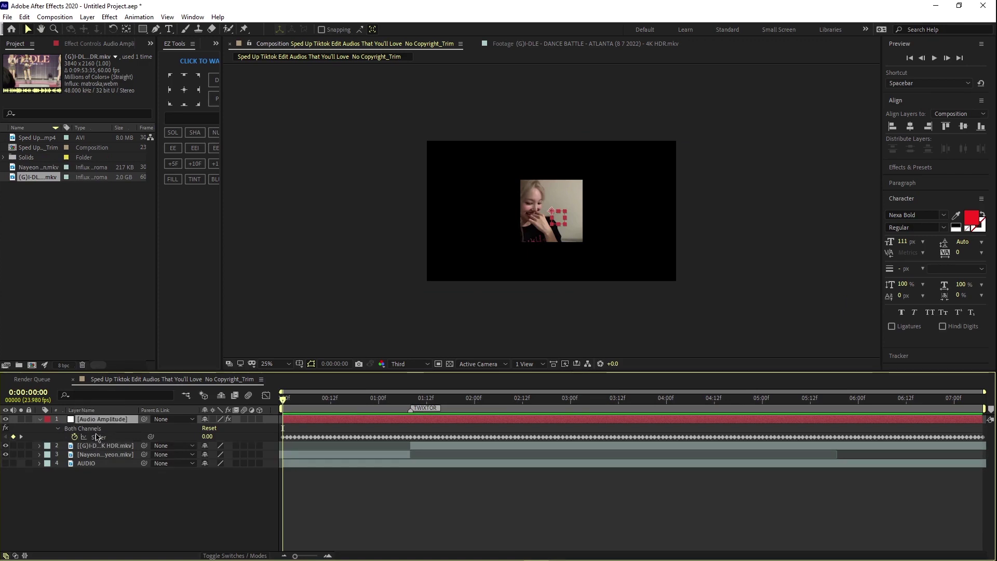
Step: Show the Both Channels slider in the Graph Editor and examine its curve up to 0:00:03:10
left_click(97, 438)
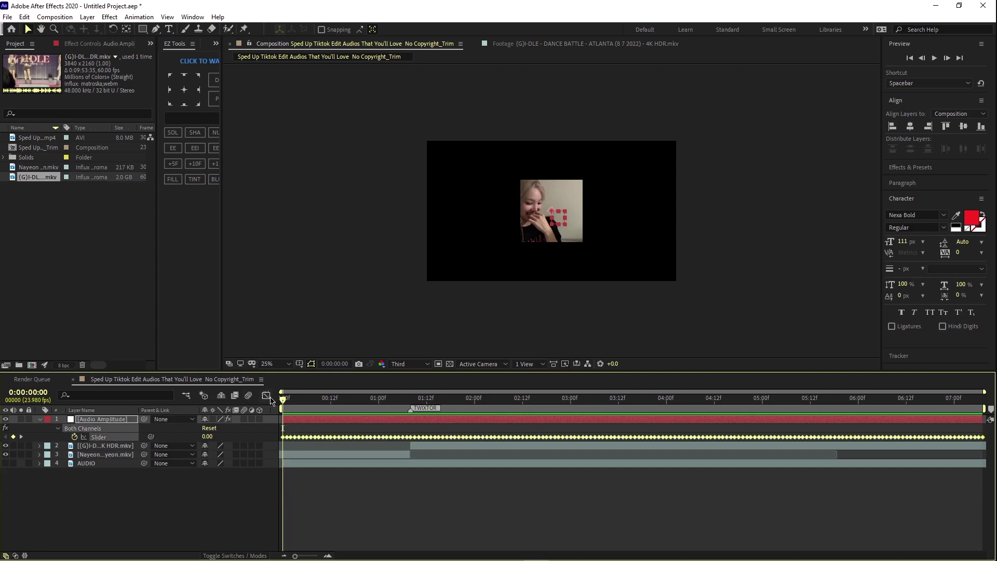
left_click(266, 396)
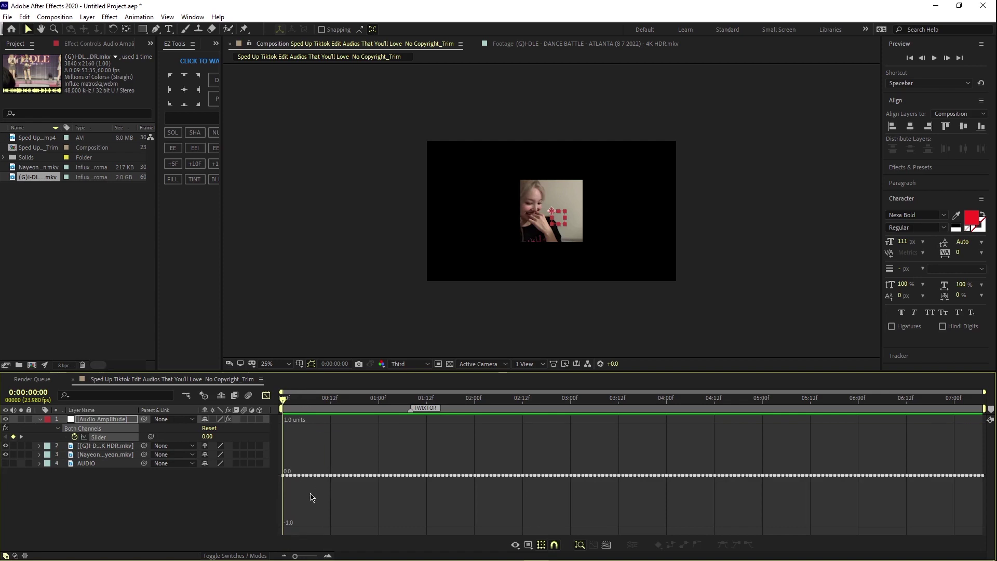
left_click_drag(299, 557, 285, 557)
left_click(97, 438)
left_click_drag(284, 399, 610, 399)
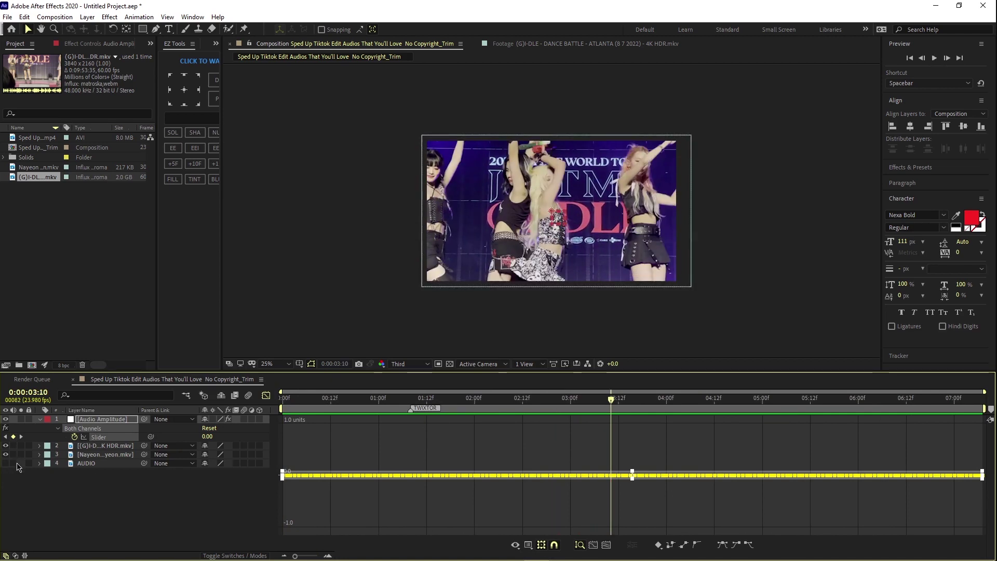
Step: Unmute the AUDIO layer, close the Graph Editor, and delete the Audio Amplitude layer
left_click(14, 464)
left_click(266, 395)
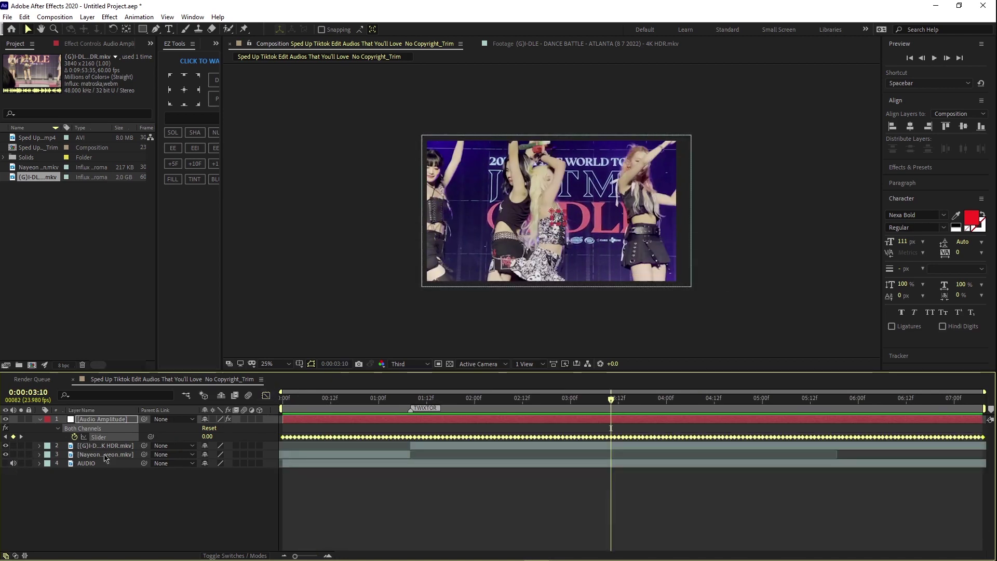
key("Delete")
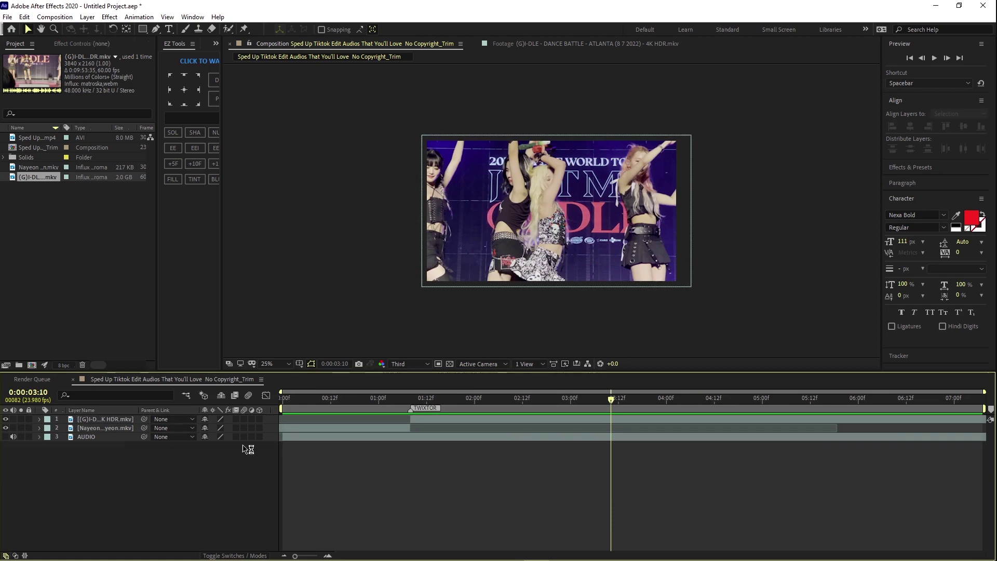
Step: Run Convert Audio to Keyframes again on the AUDIO layer, keeping its sound turned on
right_click(535, 438)
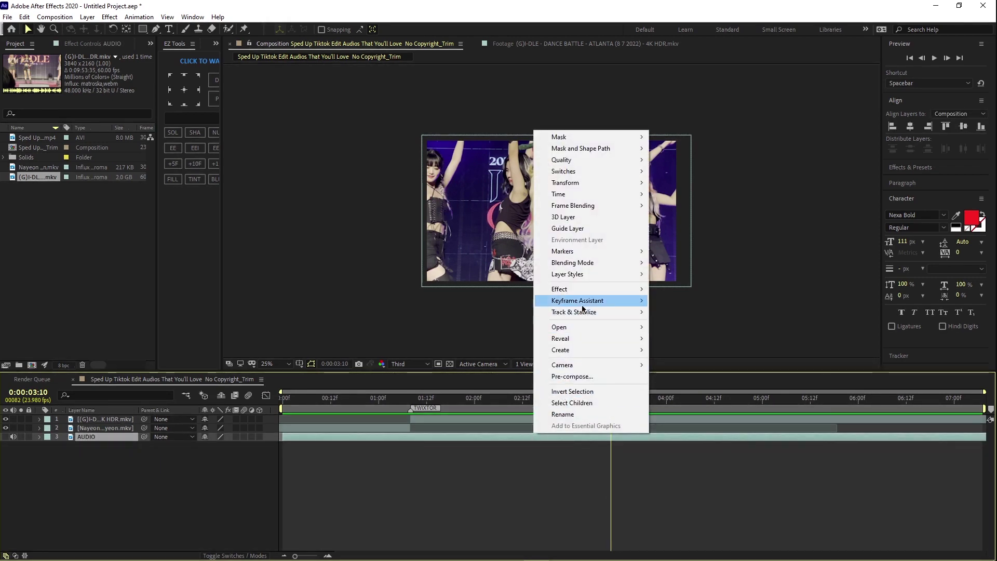
mouse_move(597, 301)
left_click(705, 303)
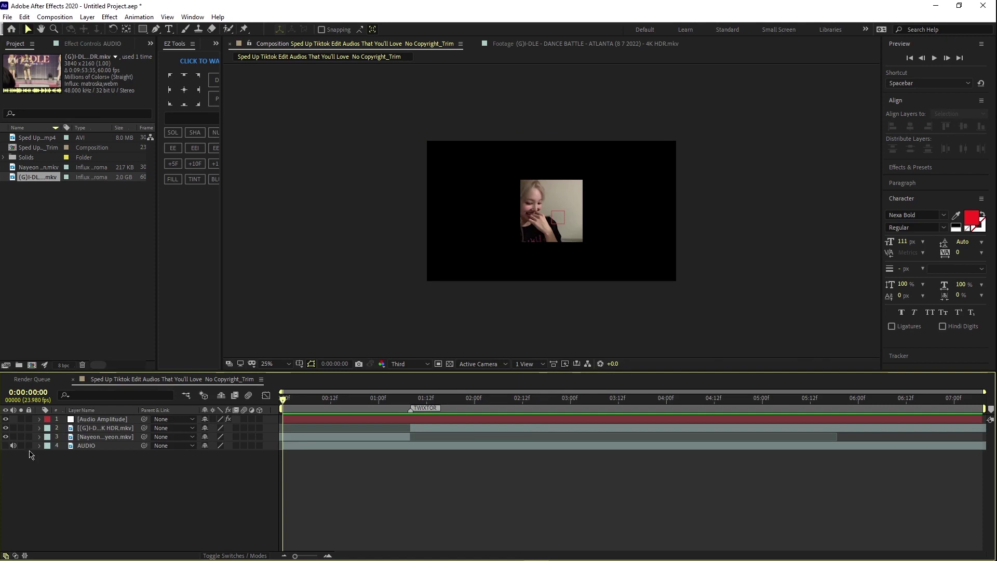
left_click(14, 446)
left_click(13, 446)
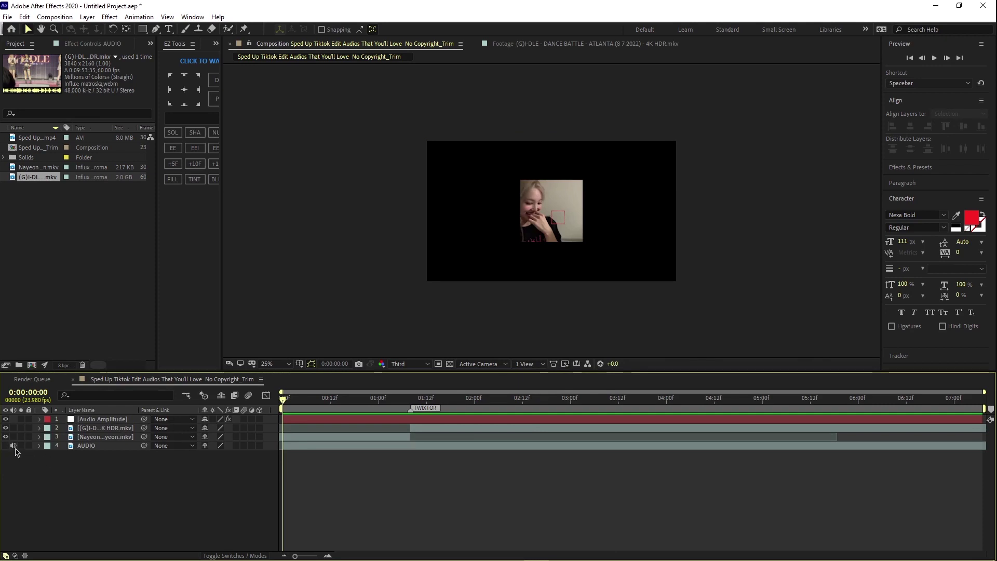
Step: Reveal the new Audio Amplitude layer's keyframes and delete the Left Channel and Right Channel effects
left_click(312, 429)
left_click(318, 420)
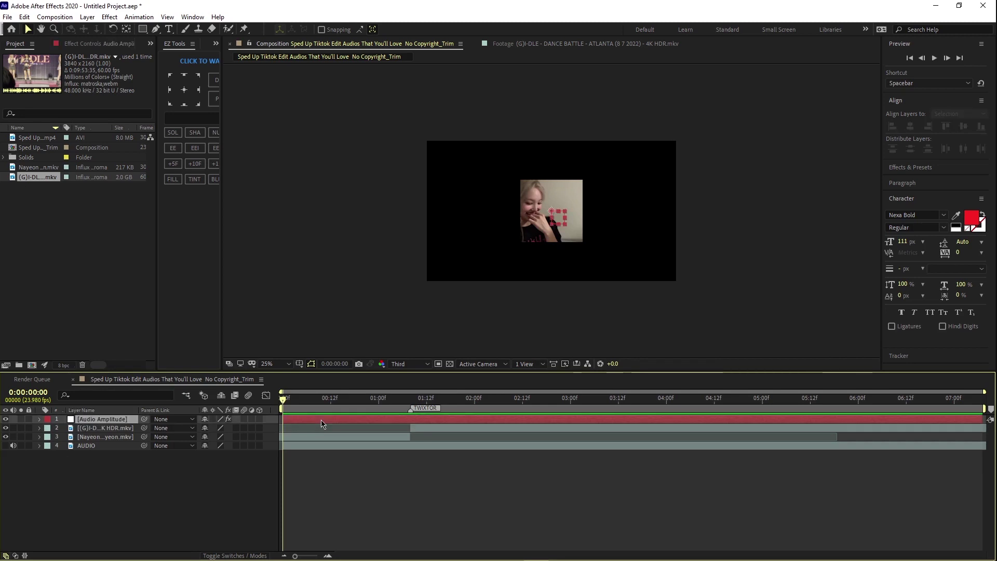
key("u")
left_click(96, 436)
key("Delete")
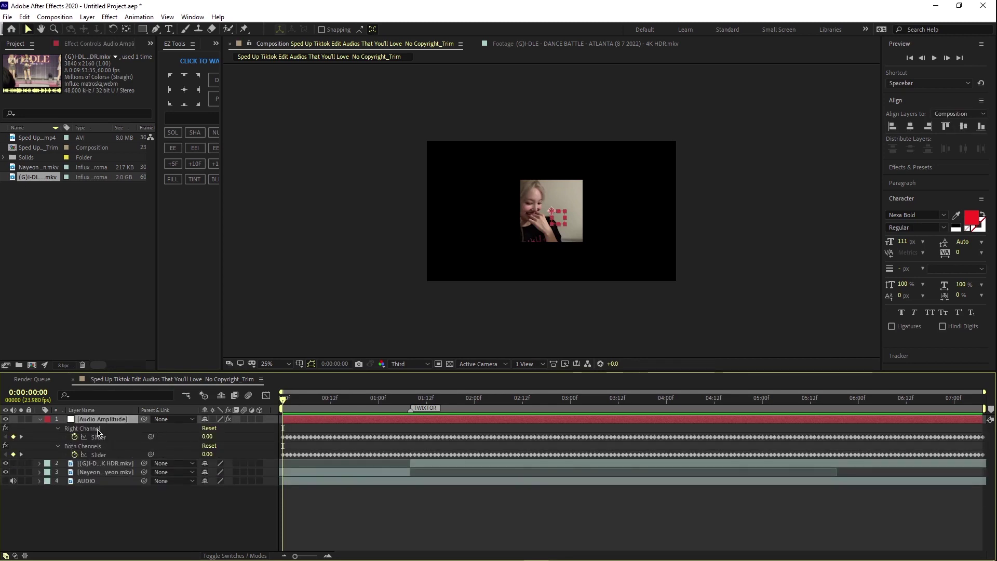
left_click(98, 436)
key("Delete")
Step: Display the Both Channels slider curve in the Graph Editor and play the composition from 0:00:01:12
left_click(106, 437)
left_click(265, 395)
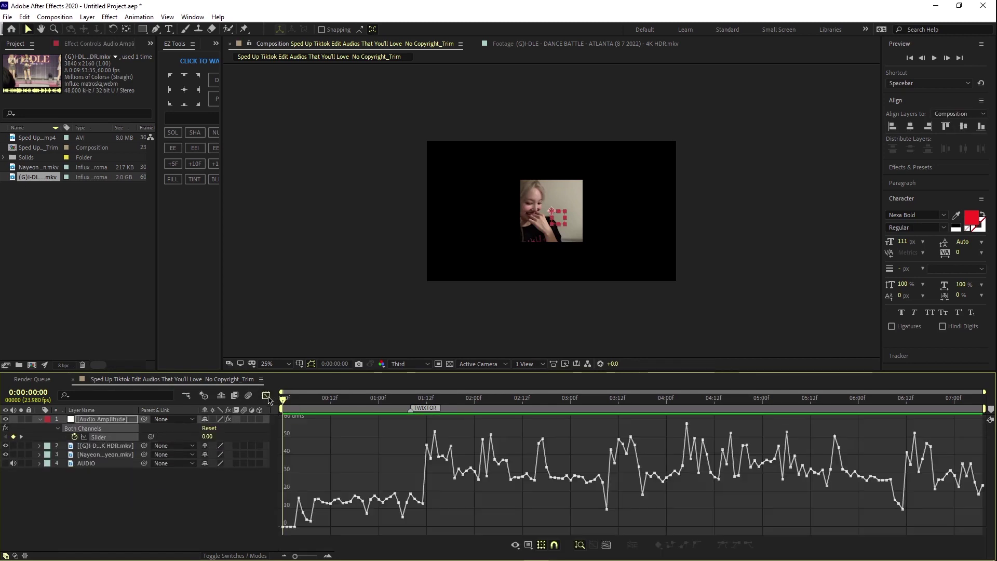
left_click_drag(286, 398, 427, 458)
key("space")
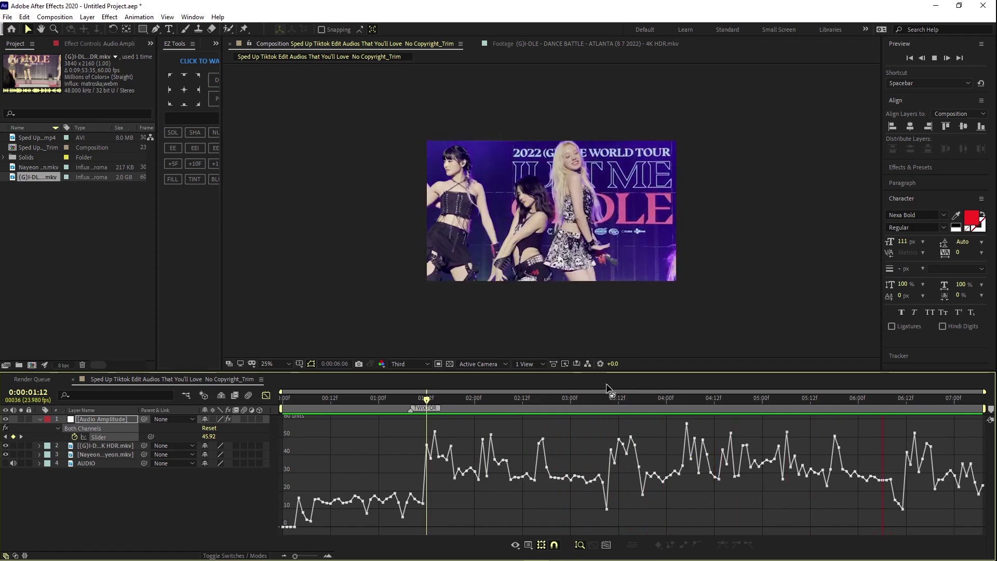
Step: Play the composition from 0:00:01:12 to compare the beats with the Both Channels slider curve's peaks
left_click(422, 399)
left_click_drag(422, 400, 488, 435)
left_click_drag(477, 440, 426, 446)
key("space")
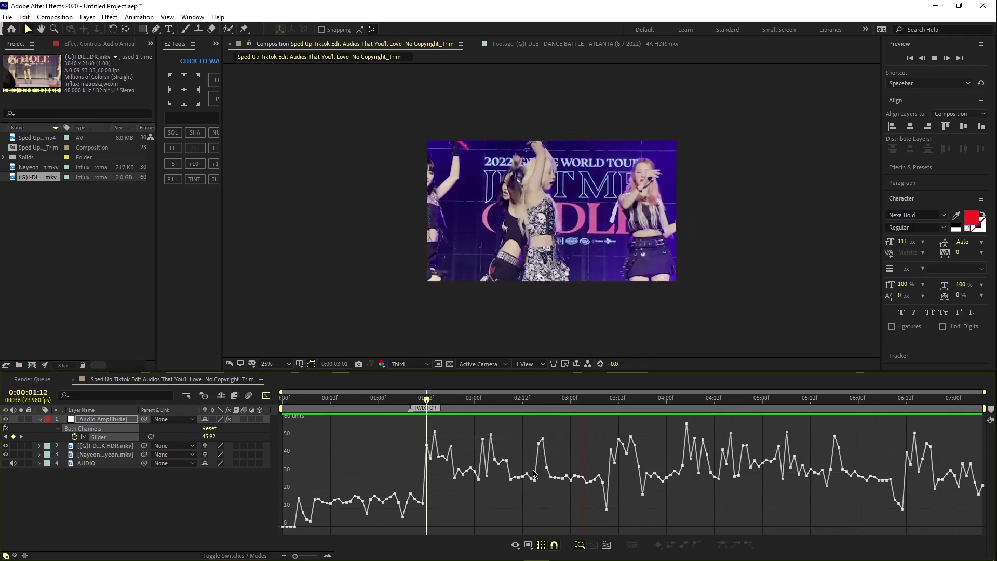
key("space")
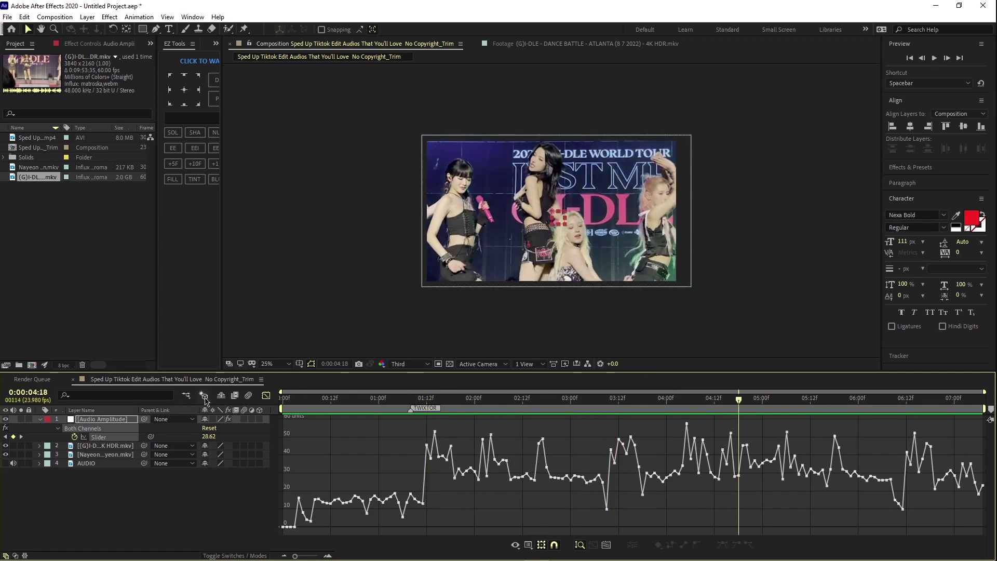
Step: Close the Graph Editor and move the Audio Amplitude layer below the Nayeon clip, directly above the AUDIO layer
left_click(266, 396)
left_click_drag(708, 398, 410, 399)
left_click_drag(93, 425, 114, 460)
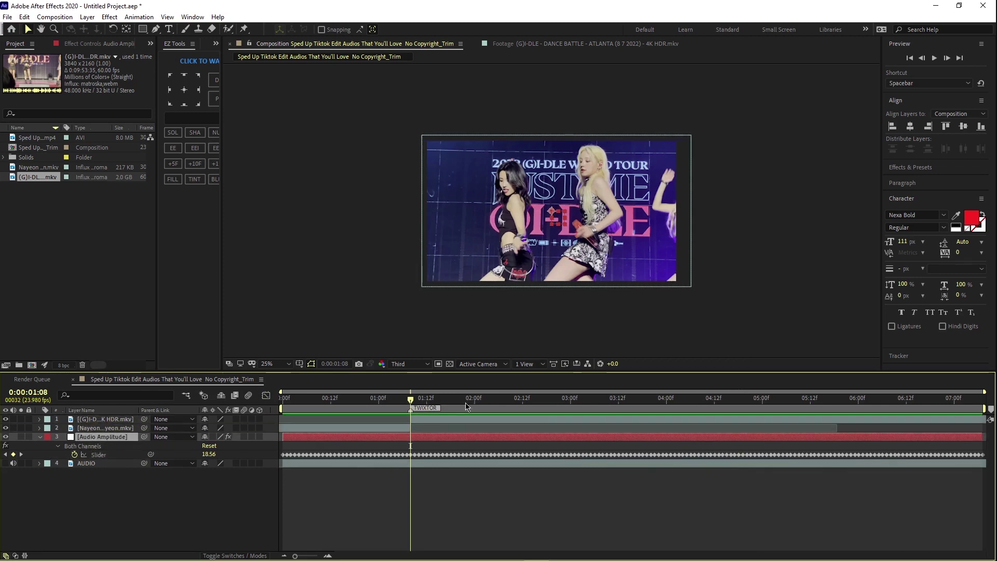
Step: Split the Audio Amplitude layer at 0:00:01:08 and delete the part before the split
key("ctrl+shift+d")
left_click(406, 447)
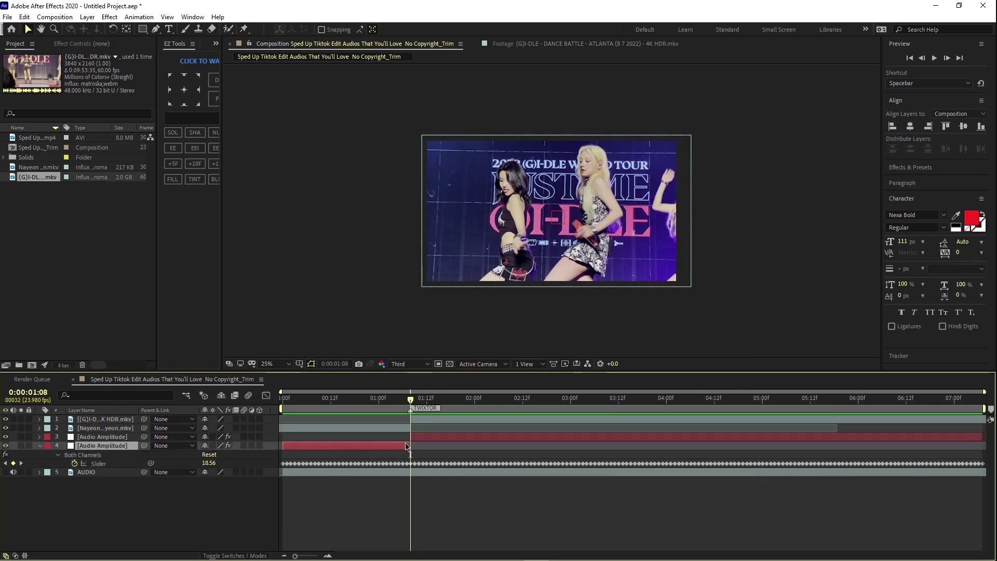
key("Delete")
left_click(414, 445)
left_click(429, 436)
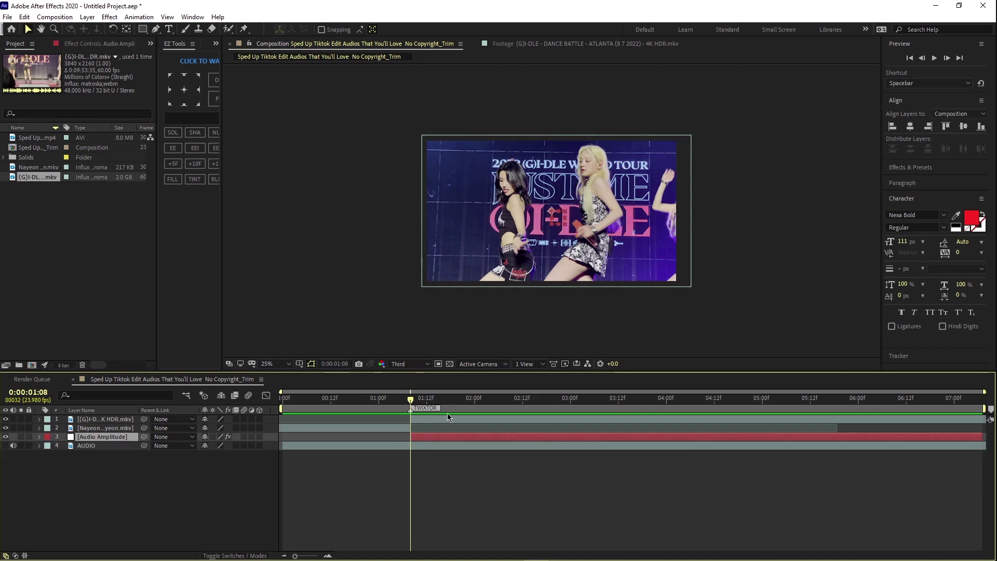
Step: Display the Audio Amplitude slider curve in the Graph Editor again and move the current time to the first beat at 0:00:01:12
left_click(269, 402)
left_click(269, 402)
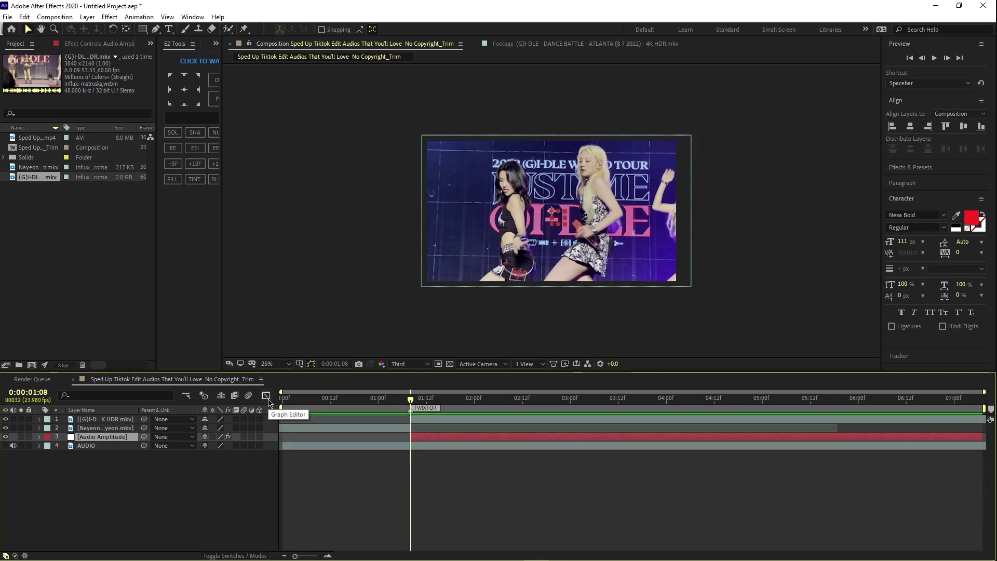
key("u")
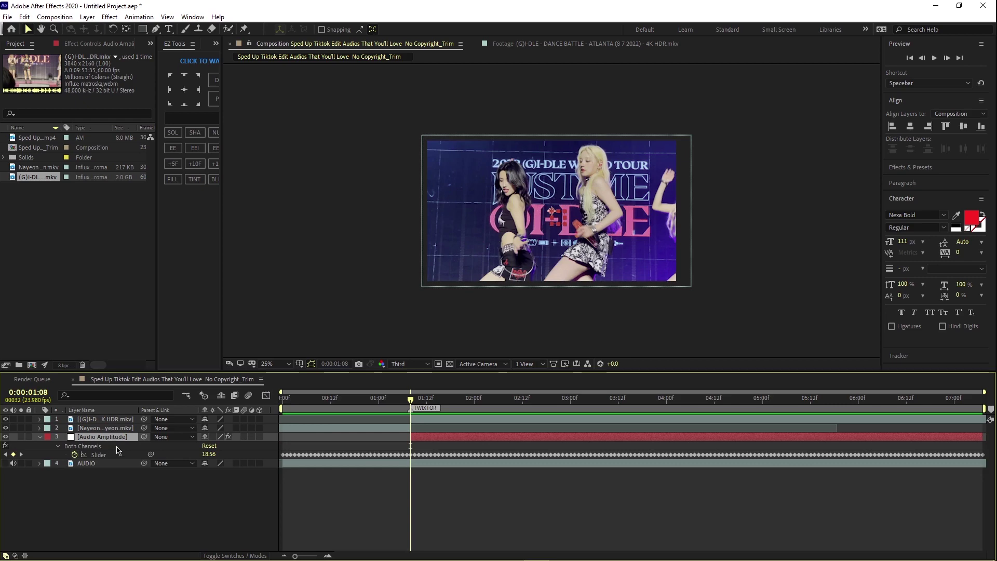
left_click(266, 395)
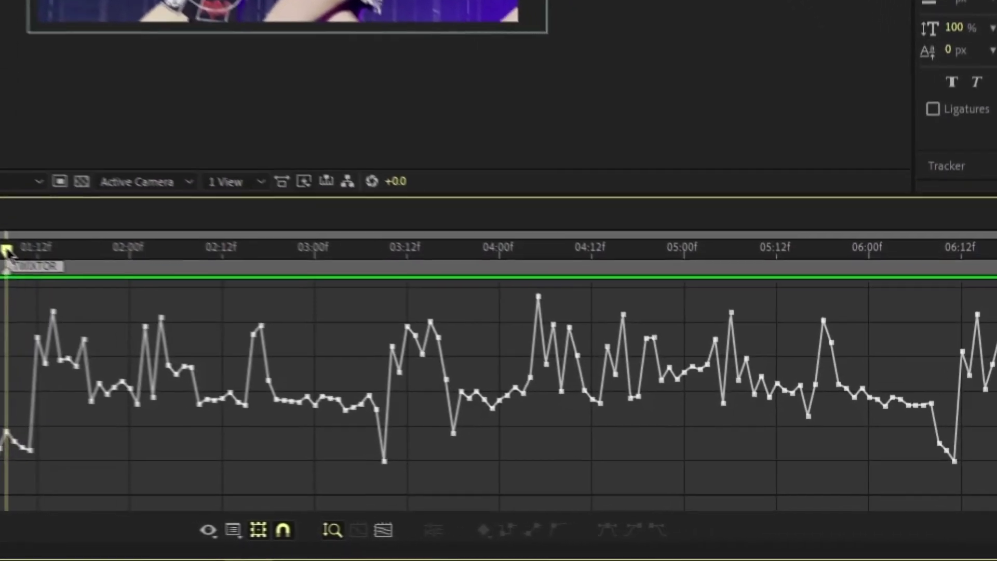
left_click_drag(144, 301, 171, 302)
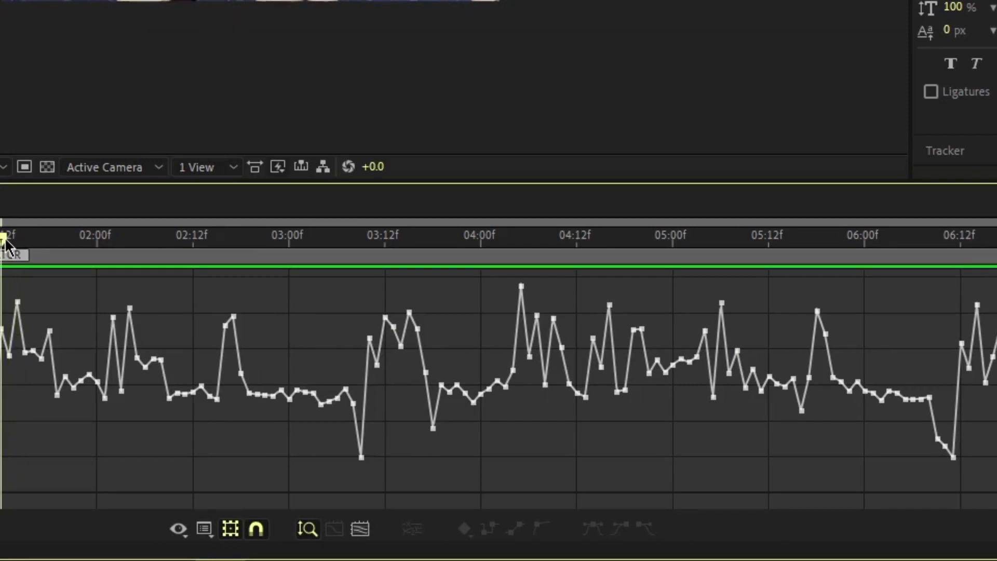
mouse_move(5, 240)
left_mouse_down()
mouse_move(24, 258)
mouse_move(2, 268)
mouse_move(19, 260)
mouse_move(6, 260)
left_mouse_up()
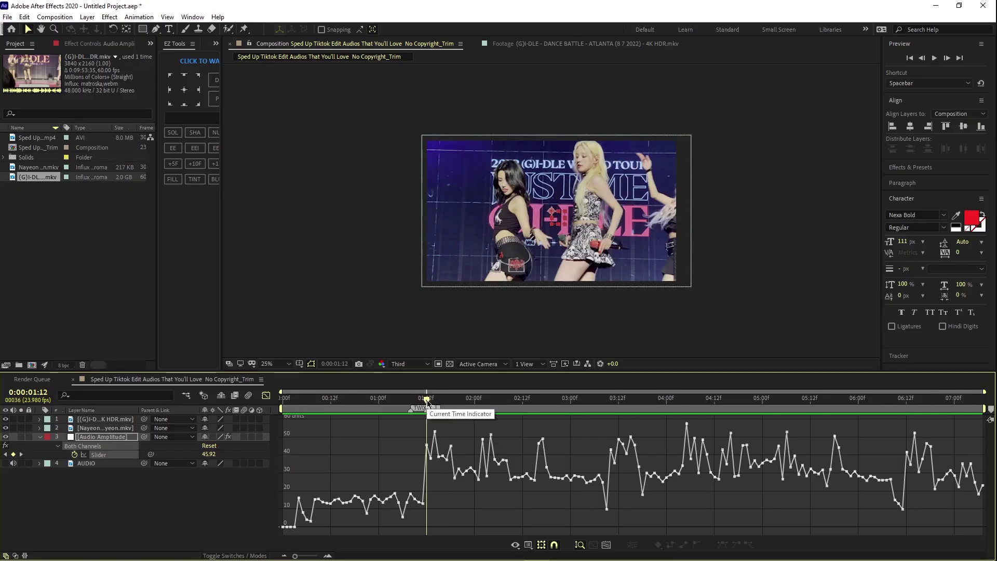
Step: Add numbered composition markers 1 to 5 on the slider curve's peaks, beginning at 0:00:01:12
key("shift+1")
key("shift+2")
key("shift+3")
key("space")
key("shift+4")
key("shift+5")
key("space")
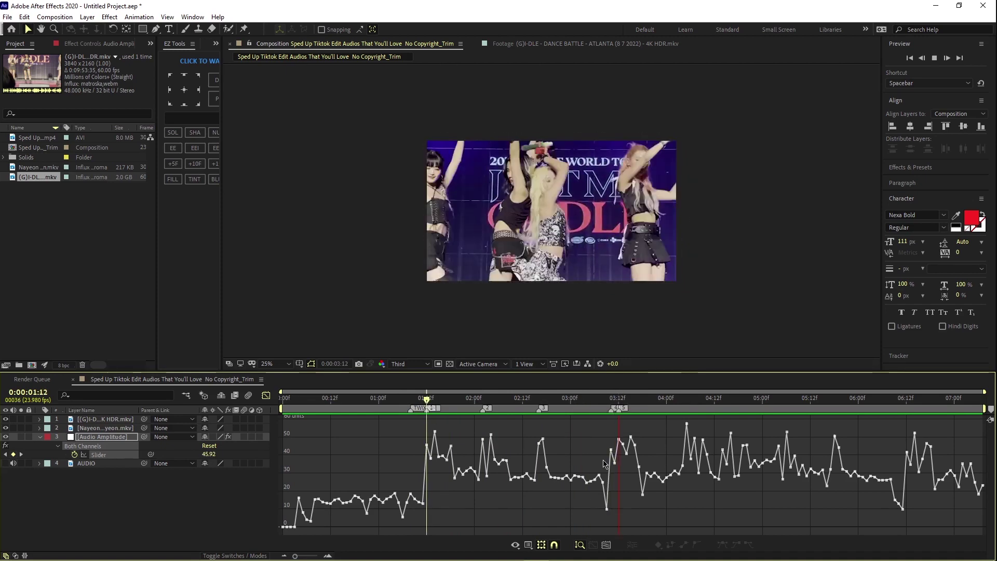
Step: Add numbered composition markers 6 to 9 and 0 on the following curve peaks, with the work area starting at 0:00:01:08
left_click(612, 405)
key("shift+6")
key("shift+7")
key("space")
key("space")
key("Page_Up")
key("shift+8")
key("n")
left_click_drag(286, 408, 410, 408)
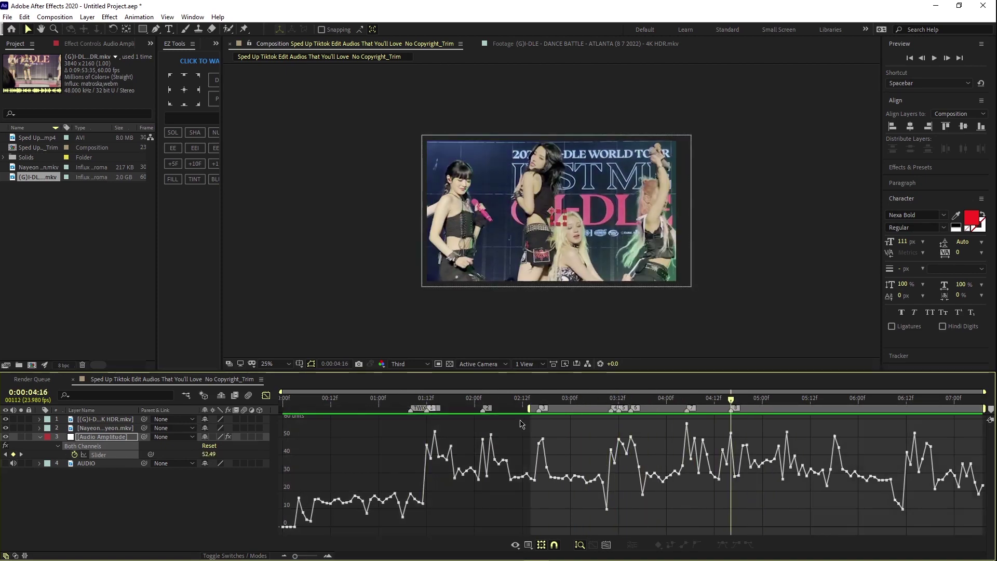
key("shift+9")
key("shift+0")
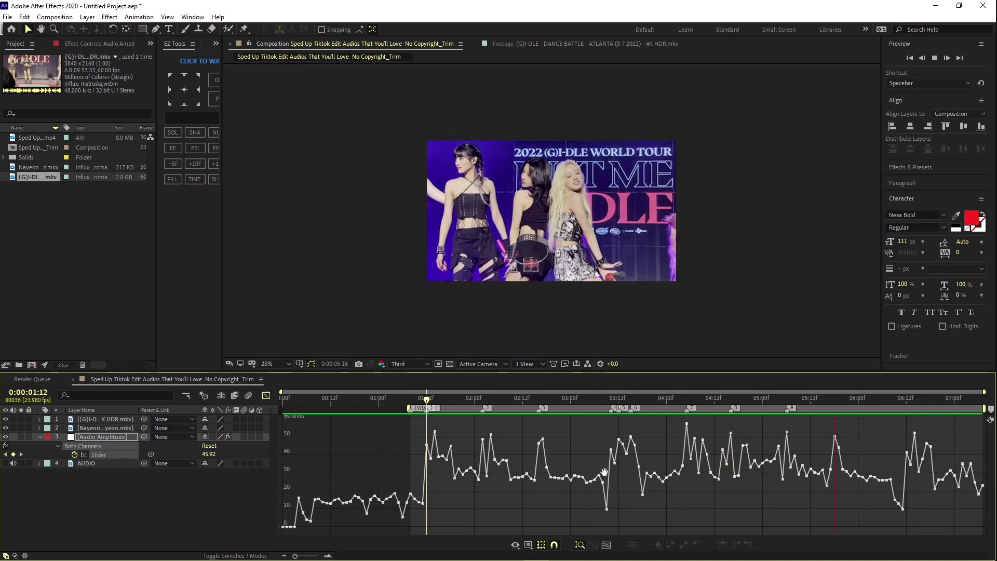
Step: Close the Graph Editor and add an unnumbered composition marker on the beat at 0:00:06:12
left_click(906, 402)
right_click(427, 409)
left_click(902, 409)
right_click(903, 408)
left_click(266, 395)
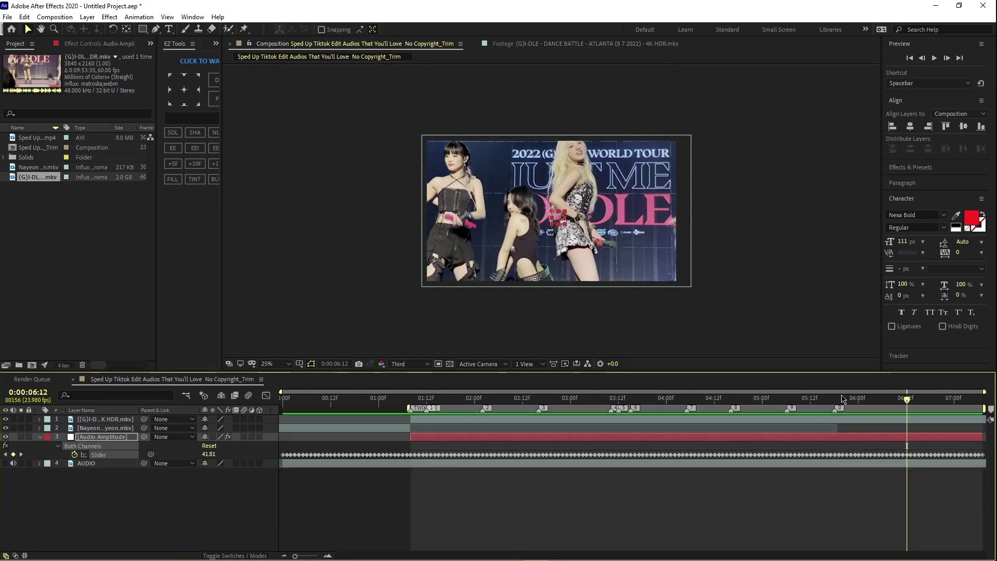
left_click(851, 419)
double_click(838, 408)
left_click(55, 17)
mouse_move(94, 18)
mouse_move(107, 207)
left_click(270, 207)
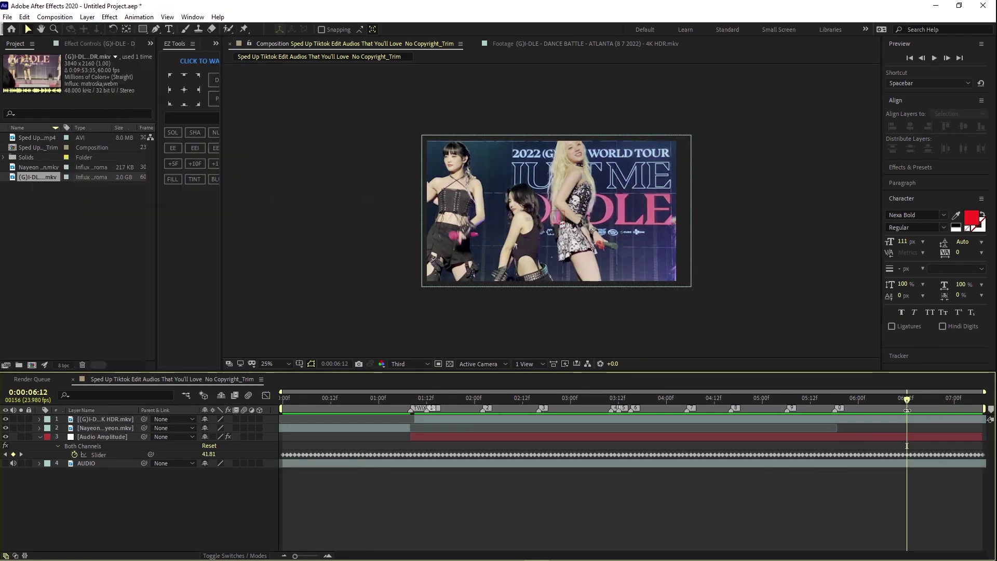
Step: Reopen the slider curve in the Graph Editor and add a composition marker on the peak at 0:00:06:14
left_click(423, 400)
key("space")
left_click(556, 454)
key("shift+F3")
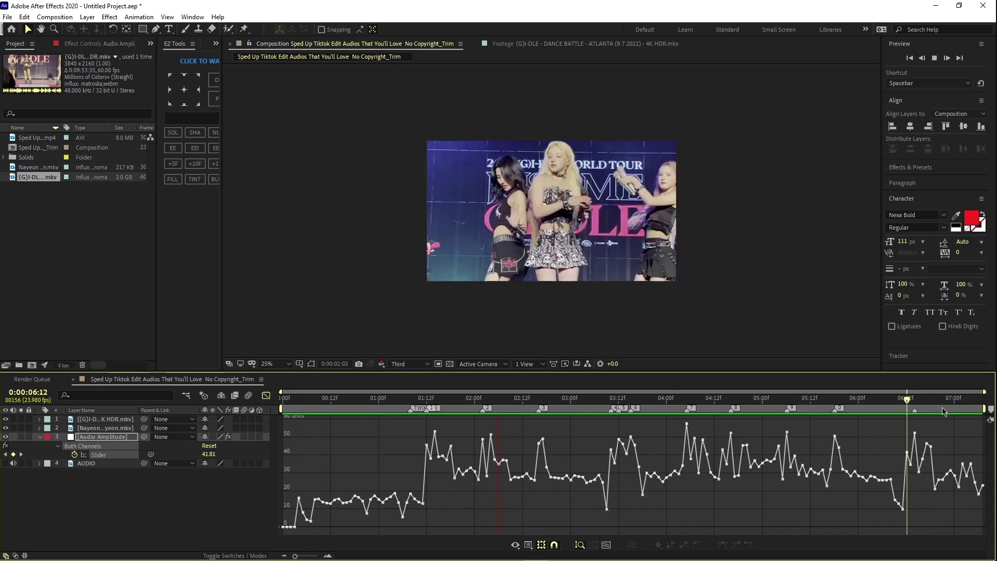
key("space")
left_click(87, 17)
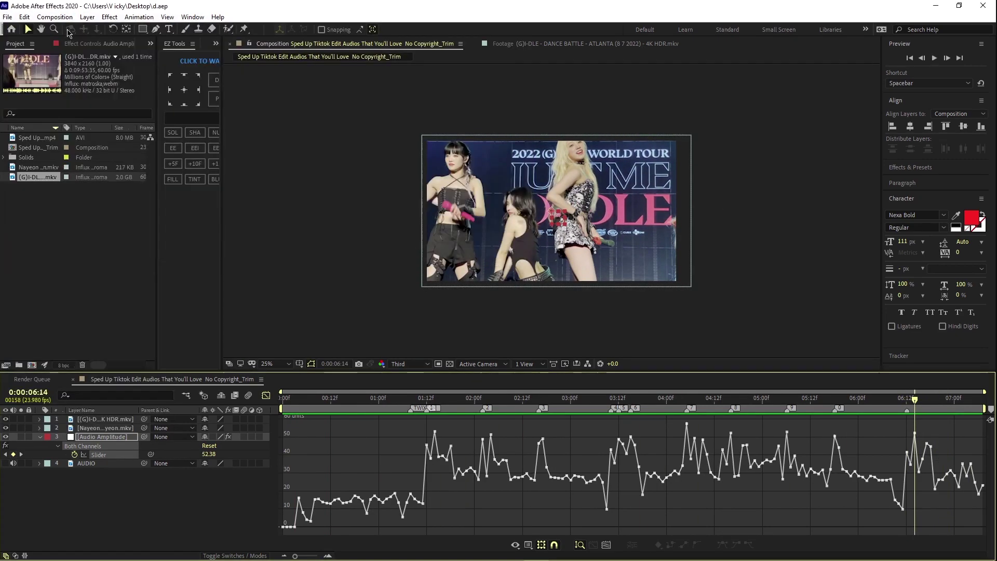
left_click(55, 18)
mouse_move(234, 208)
left_click(273, 207)
Step: Add composition markers on the next curve peak just after 0:00:06:16 and on the beat at 0:00:07:02
key("space")
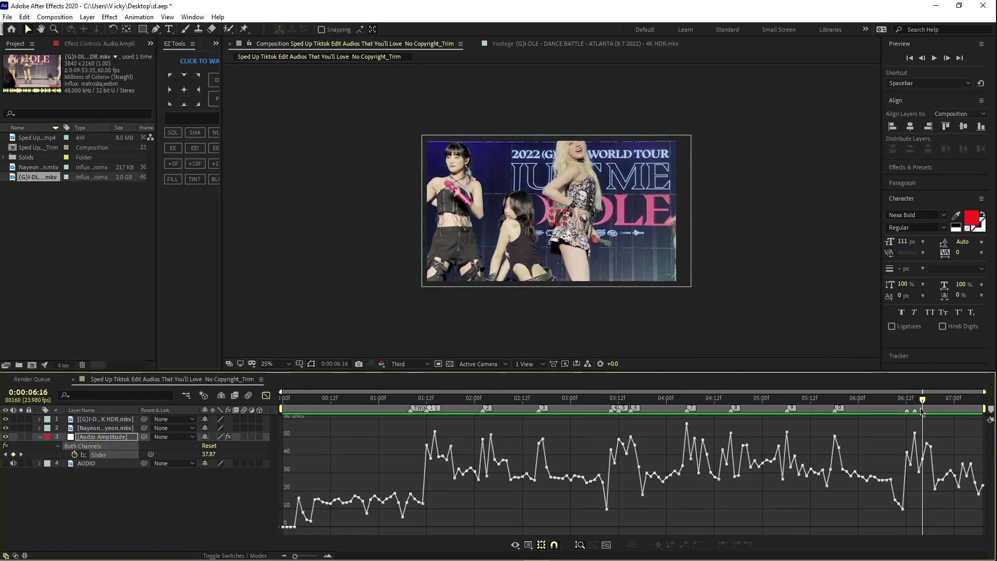
left_click(87, 18)
left_click(273, 207)
key("space")
key("space")
left_click(99, 455)
left_click_drag(927, 400, 964, 409)
left_click(358, 346)
left_click(87, 18)
left_click(273, 207)
Step: Delete the Audio Amplitude layer and the TWIXTOR composition marker
left_click(115, 439)
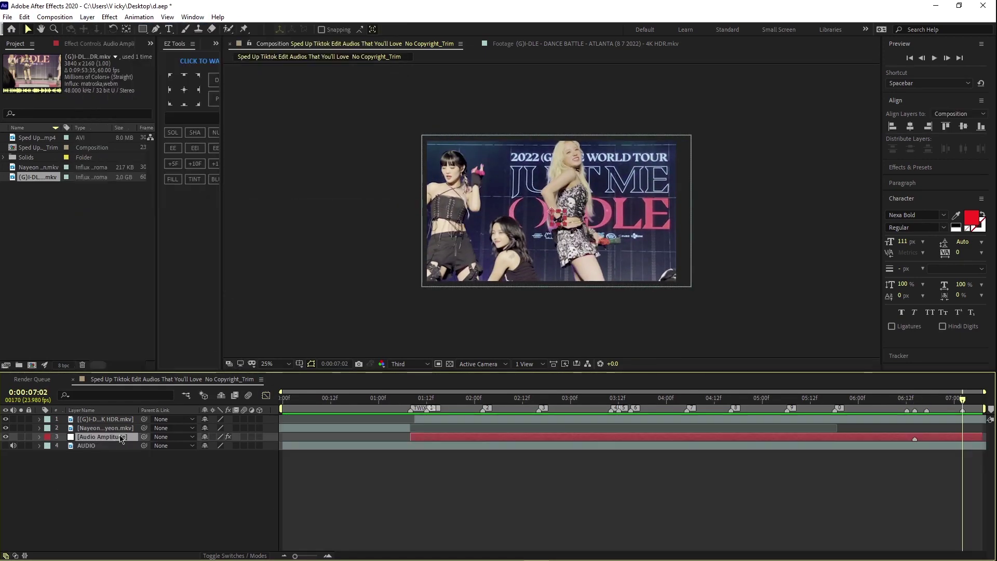
key("Delete")
mouse_move(962, 400)
left_mouse_down()
mouse_move(476, 410)
mouse_move(433, 423)
mouse_move(414, 411)
left_mouse_up()
right_click(412, 412)
left_click(453, 457)
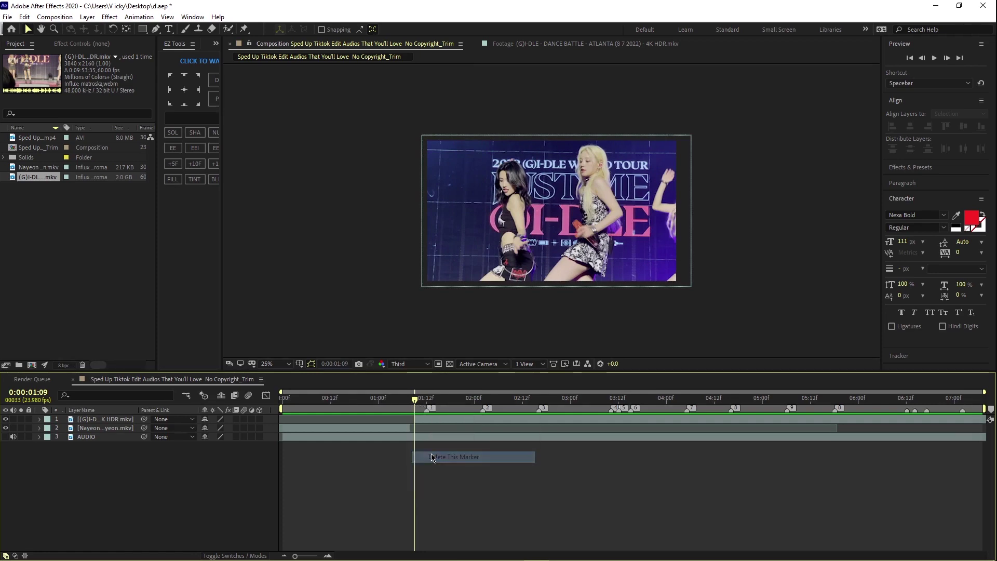
Step: Preview the composition along the numbered beat markers up to about 0:00:07:05
left_click_drag(422, 403, 436, 405)
key("space")
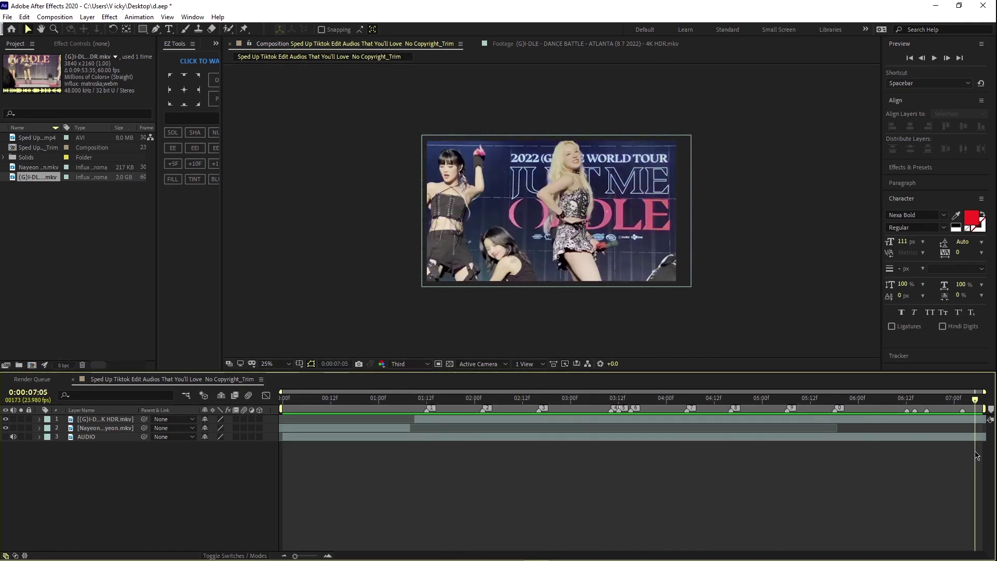
key("space")
Step: Search the effects for "twixtor" and apply the RE:Vision Twixtor effect to the (G)I-DLE clip
left_click(903, 167)
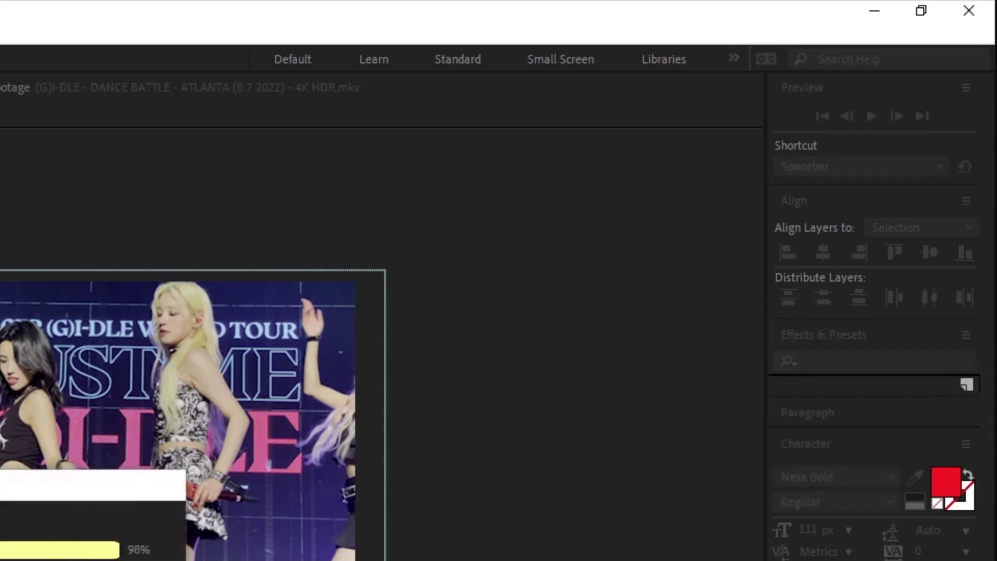
left_click(845, 362)
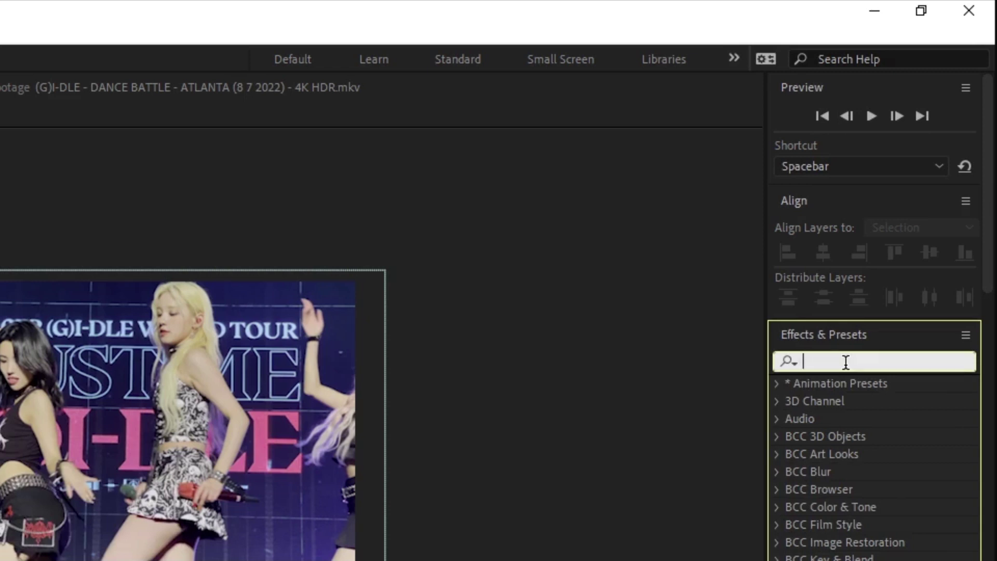
type("twxi")
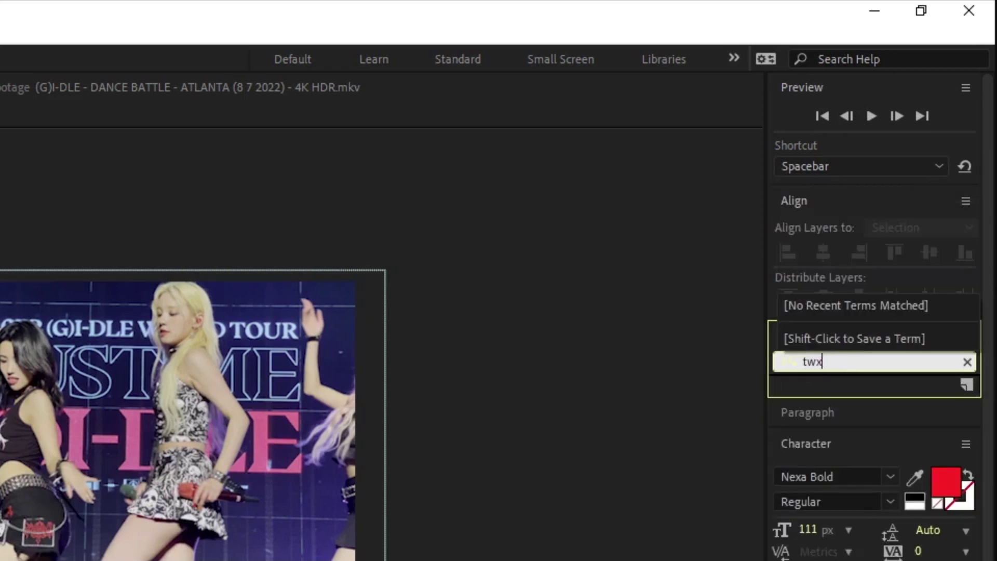
key("BackSpace")
key("BackSpace")
type("ixtor")
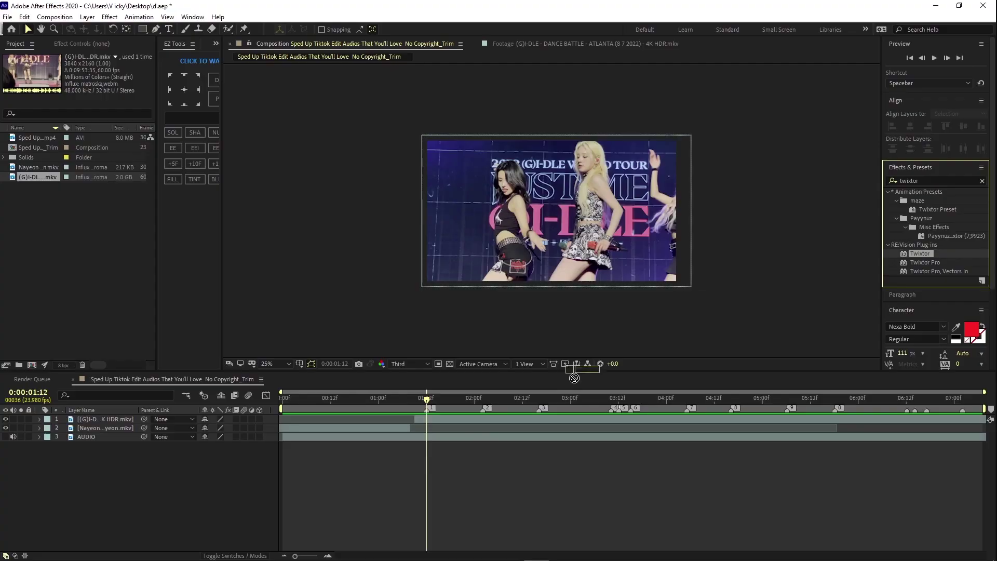
left_click_drag(842, 507, 528, 422)
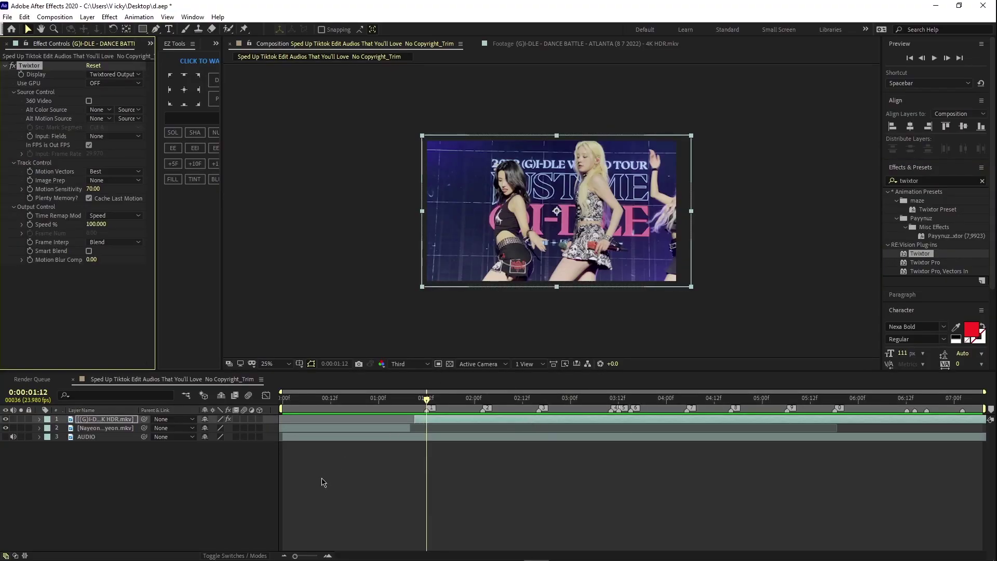
Step: Configure Twixtor with Smart Blend on, Frame Interp set to Motion Weighted Blend, and Image Prep set to Contrast/Edge Enhance
left_click_drag(295, 555, 316, 556)
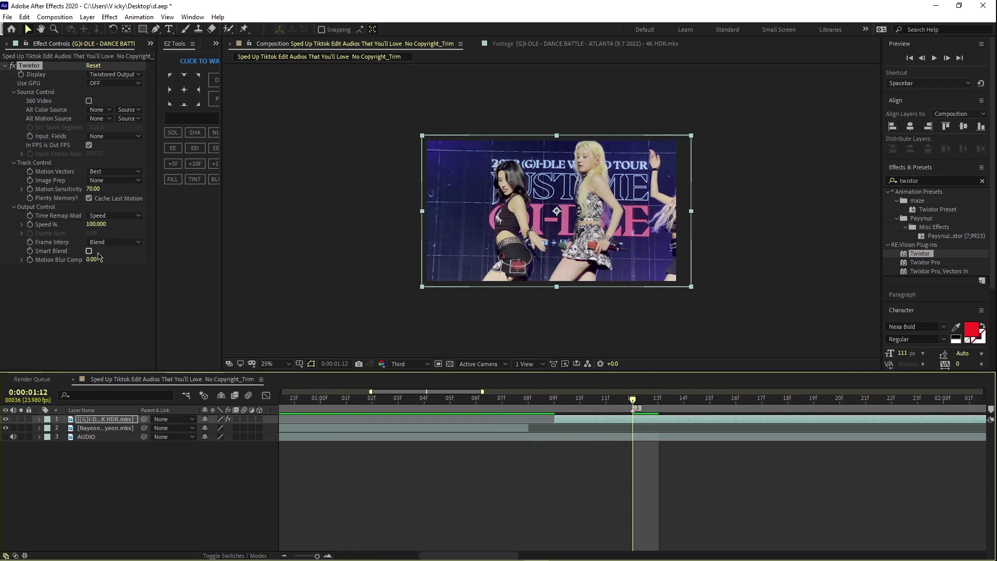
left_click(89, 251)
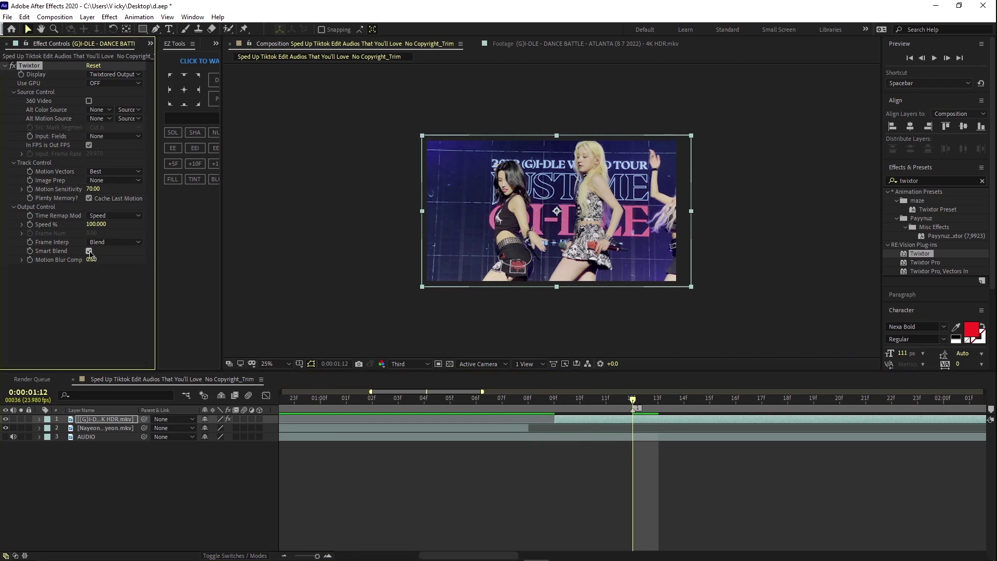
left_click(93, 242)
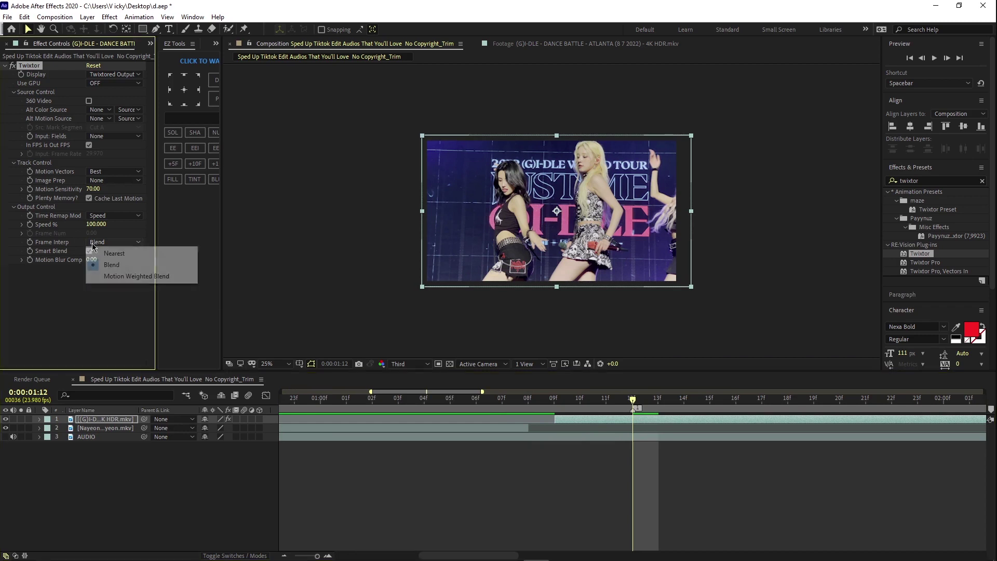
left_click(101, 278)
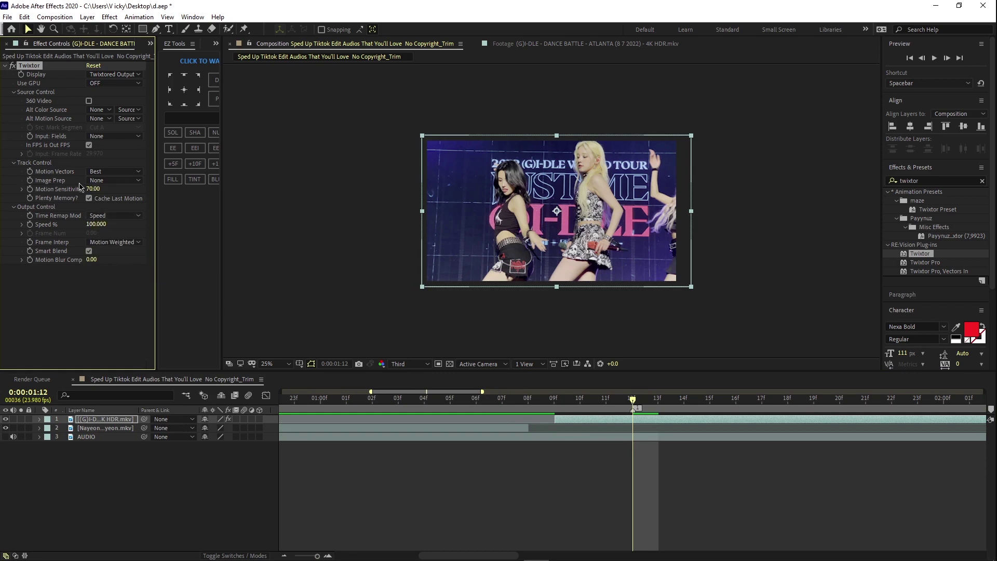
left_click(93, 180)
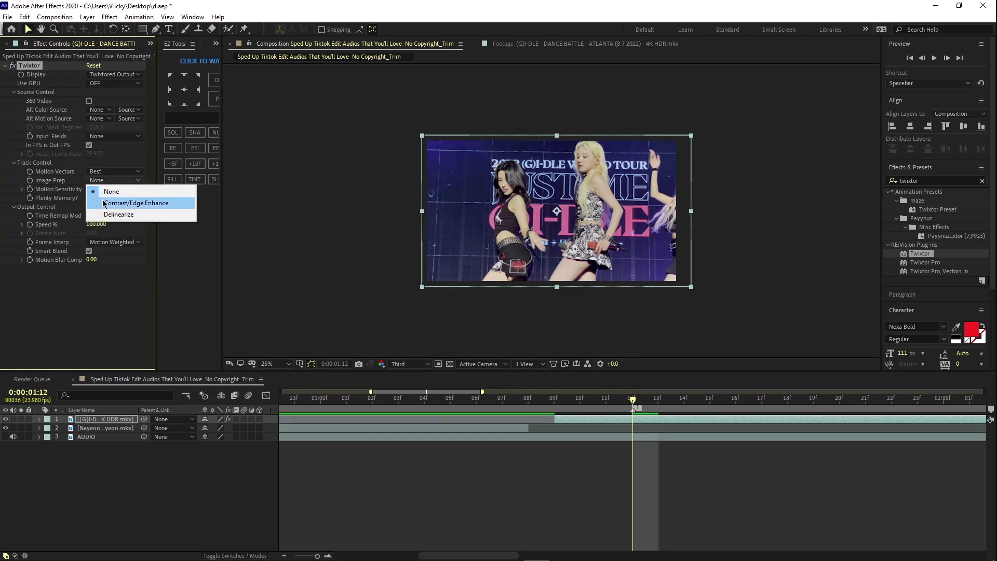
left_click(104, 202)
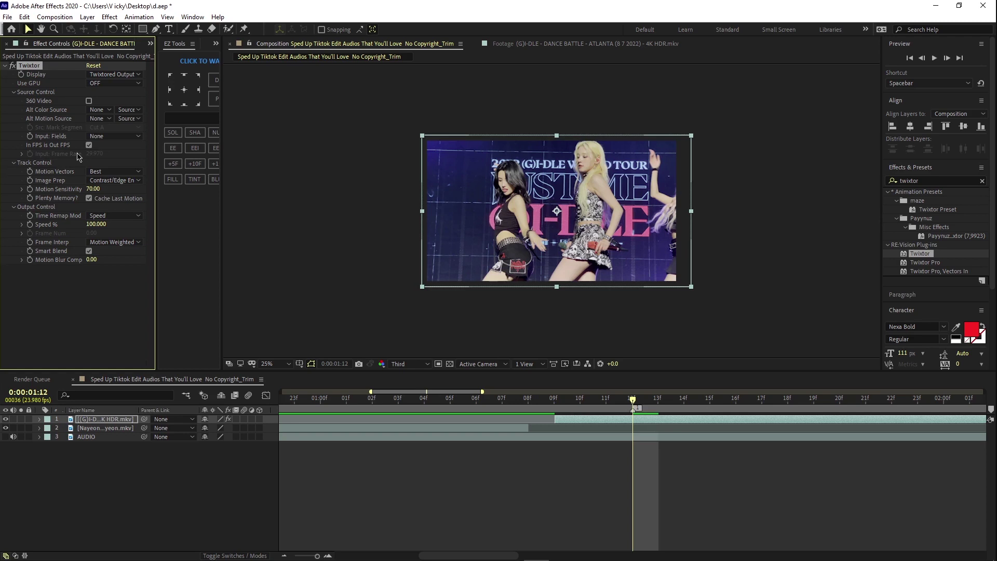
Step: Turn off Twixtor's In FPS is Out FPS option, check the source clip's frame rate, and set the input frame rate to 60
left_click(89, 145)
left_click_drag(156, 47, 154, 47)
left_click(149, 44)
left_click(159, 54)
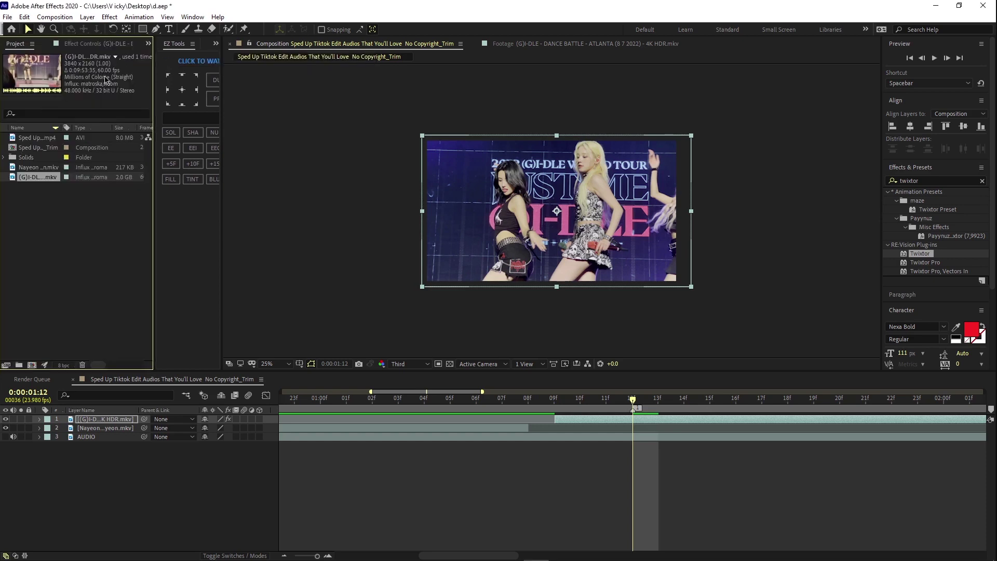
left_click(105, 45)
left_click(94, 153)
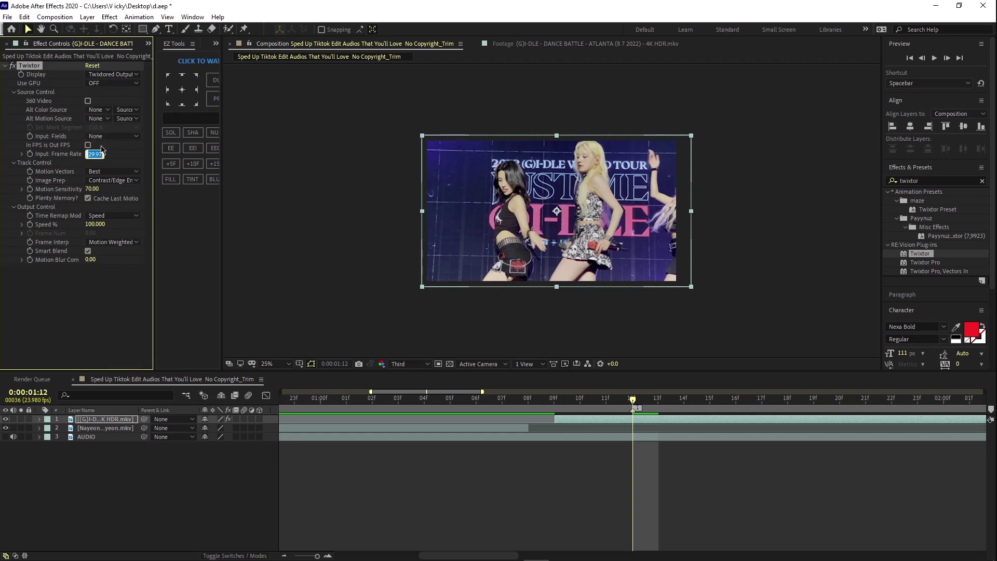
type("60")
key("Return")
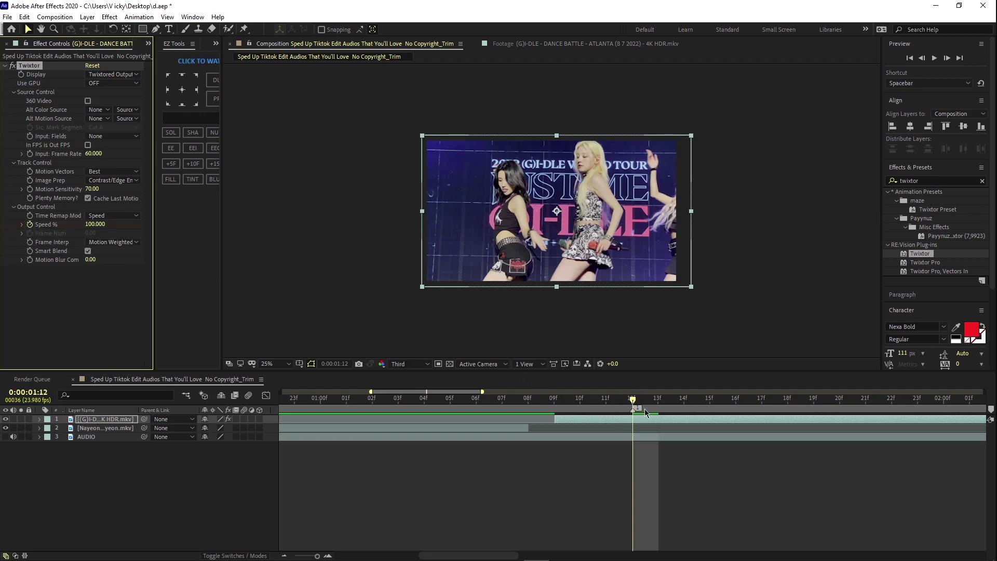
Step: Reveal the (G)I-DLE layer's keyframed Twixtor Speed property and move its 100% keyframe one frame earlier, to 0:00:01:11
key("u")
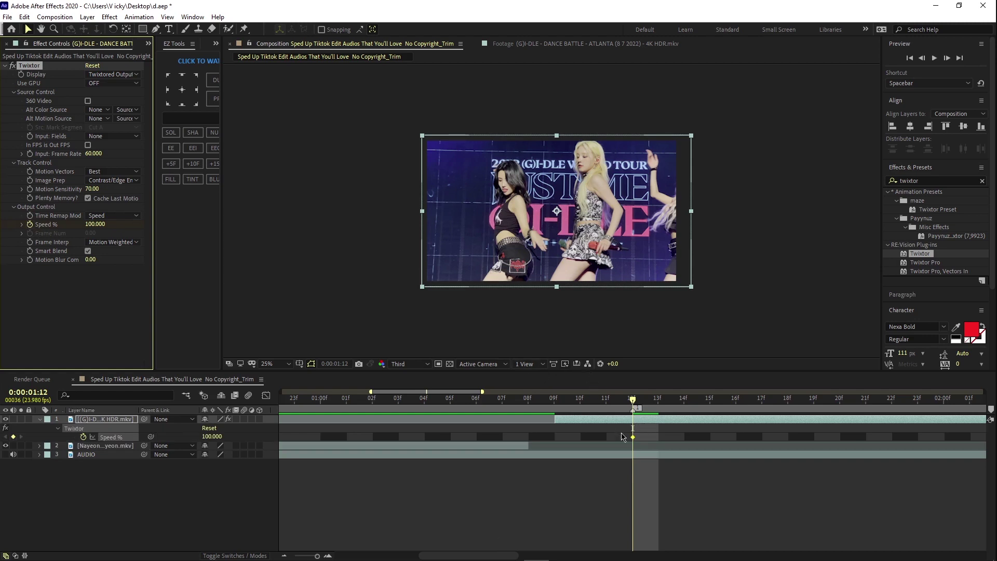
left_click_drag(640, 427, 623, 441)
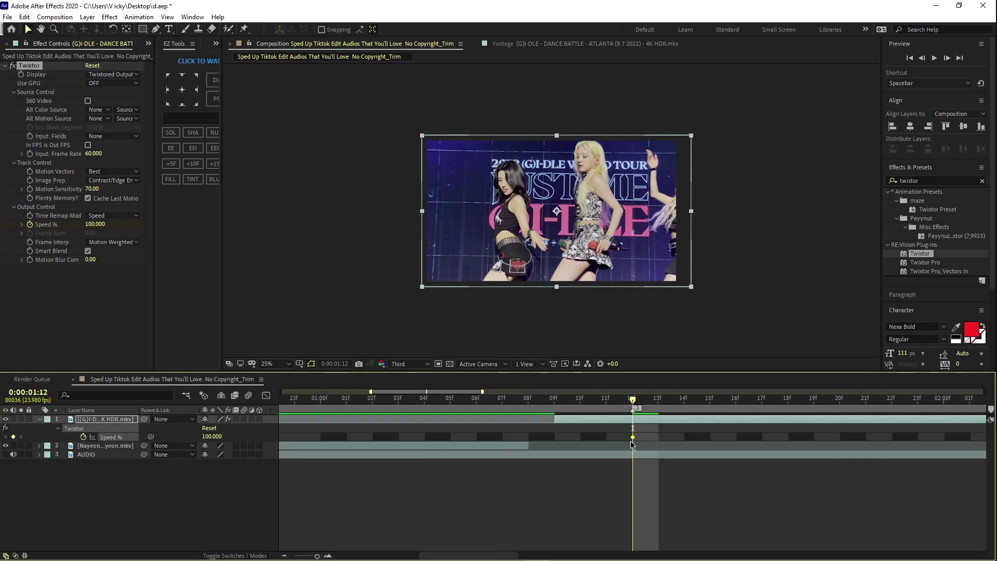
mouse_move(633, 438)
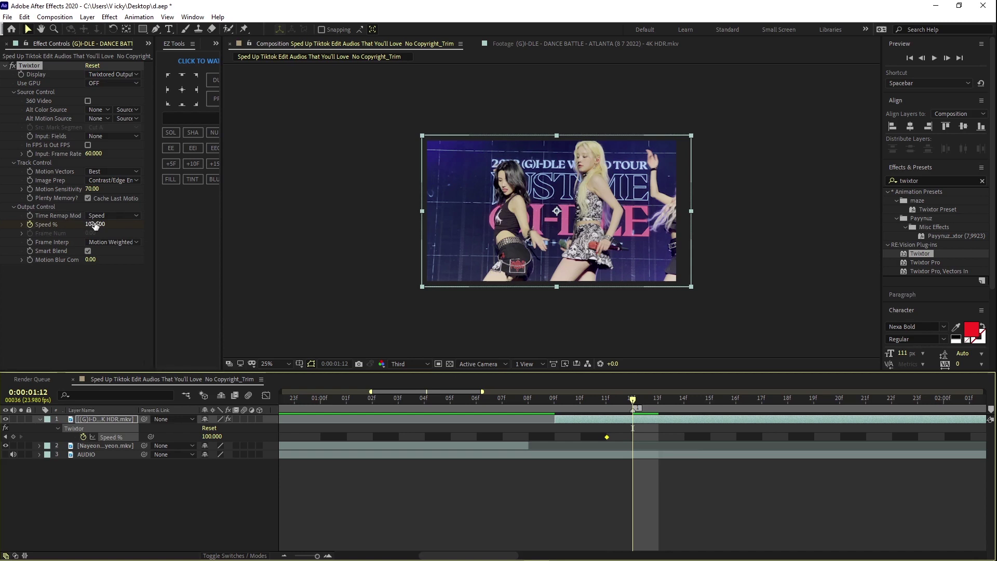
Step: Set the Twixtor Speed to 300% at 0:00:01:12, on the first beat marker
left_click(99, 225)
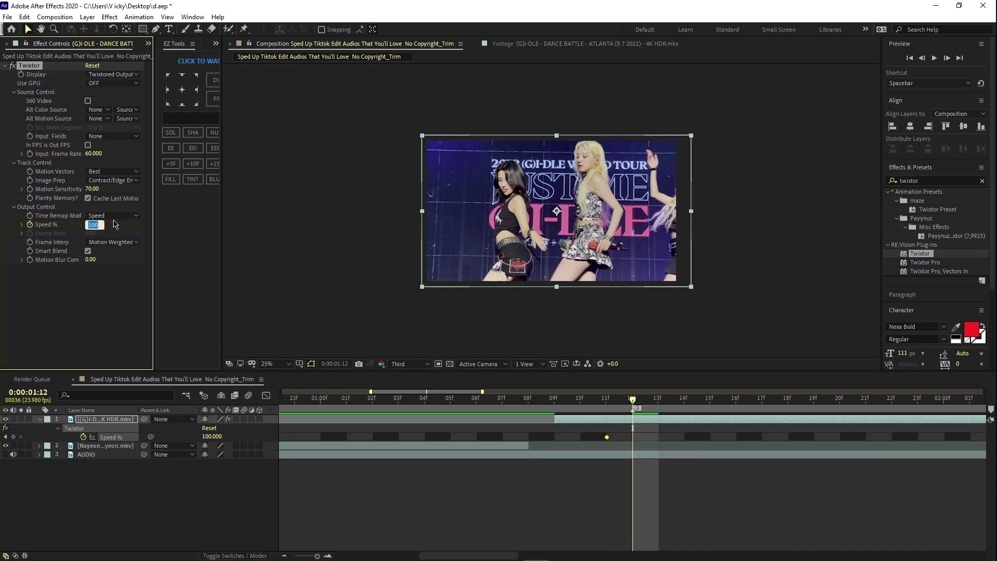
type("300")
key("Return")
left_click(669, 438)
left_click_drag(658, 431, 629, 441)
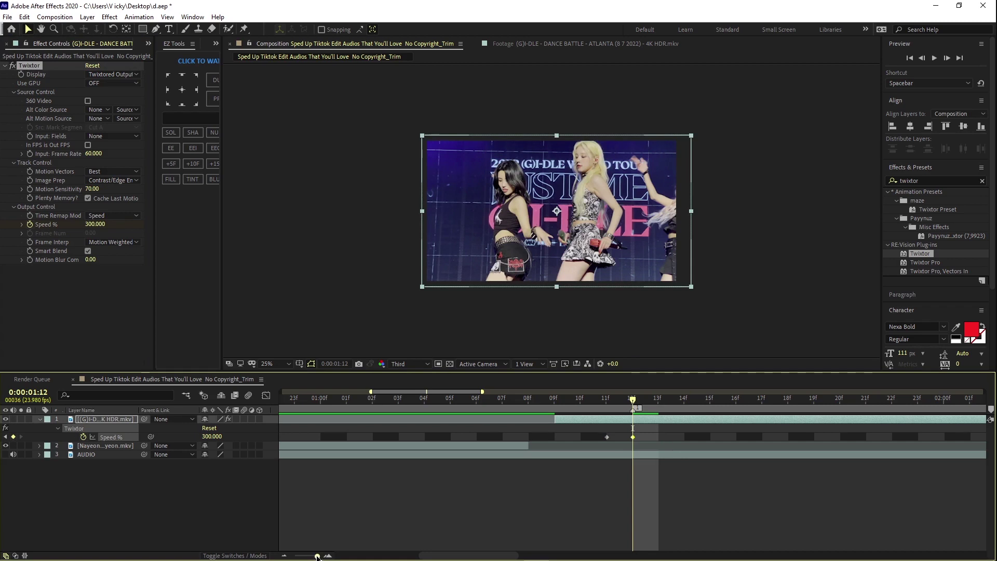
Step: Copy the 300% Speed keyframe and paste it at beat markers 2 and 3, at 0:00:02:02 and 0:00:02:16
left_click_drag(317, 555, 304, 556)
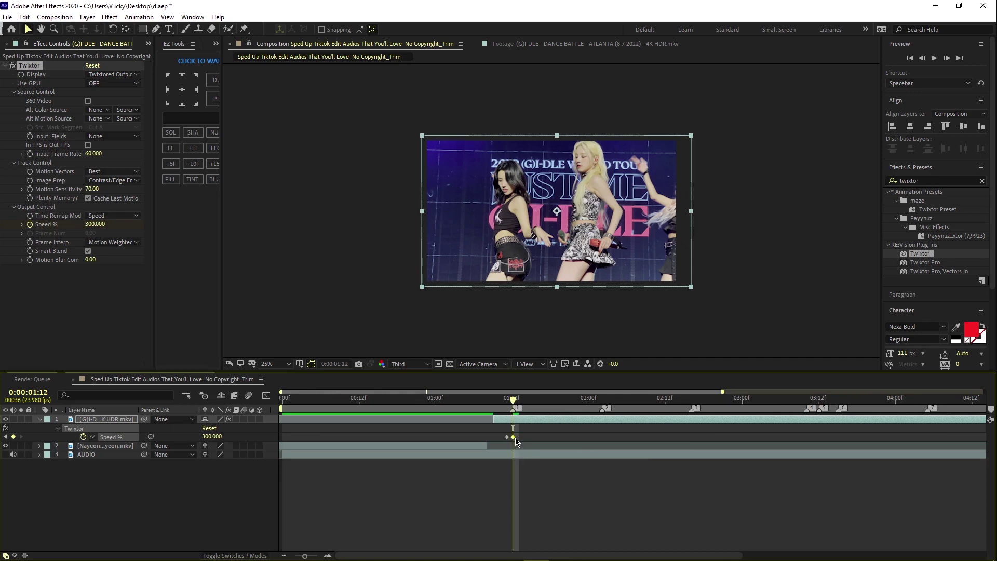
left_click_drag(513, 399, 603, 403)
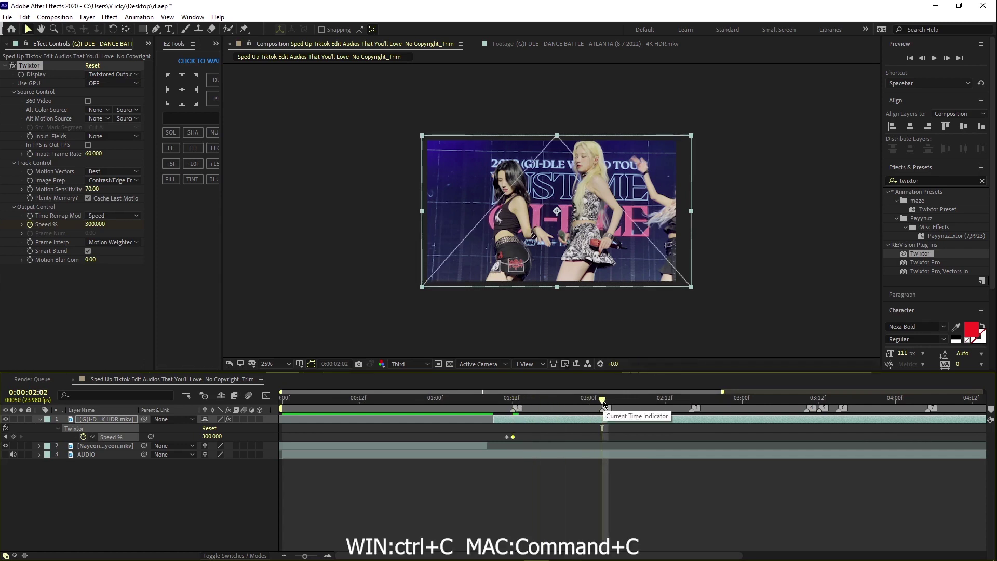
key("ctrl+v")
left_click_drag(604, 401, 691, 399)
key("ctrl+v")
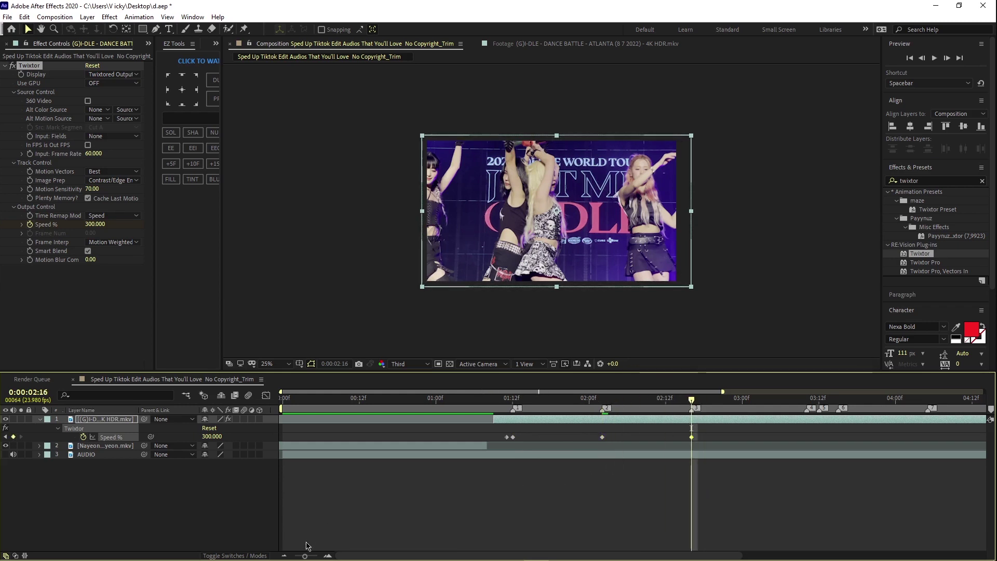
Step: Paste the 300% Speed keyframe onto every remaining beat marker along the (G)I-DLE layer
left_click_drag(305, 556, 295, 556)
left_click_drag(612, 401, 619, 404)
key("ctrl+v")
left_click_drag(687, 401, 730, 402)
key("ctrl+v")
left_click_drag(835, 401, 927, 402)
key("ctrl+v")
key("ctrl+v")
Step: Select all the Twixtor Speed keyframes and apply Easy Ease to them
left_click_drag(452, 400, 988, 467)
left_click(7, 17)
left_click(16, 111)
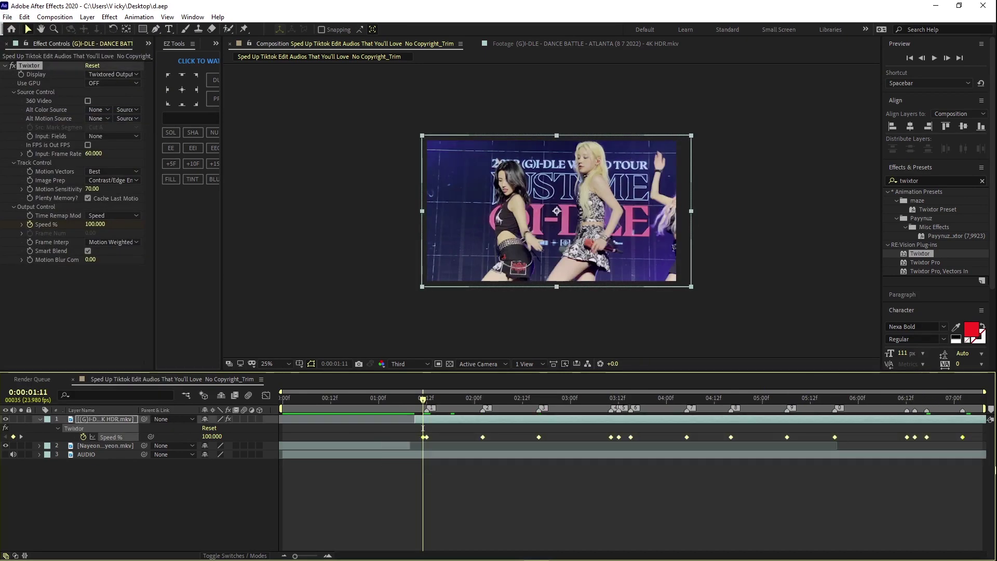
key("F9")
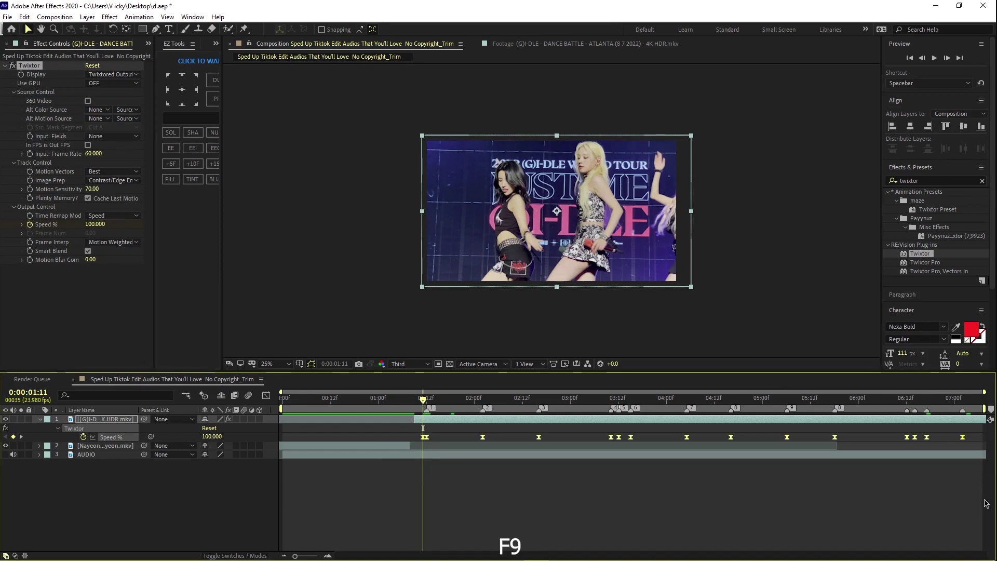
right_click(540, 437)
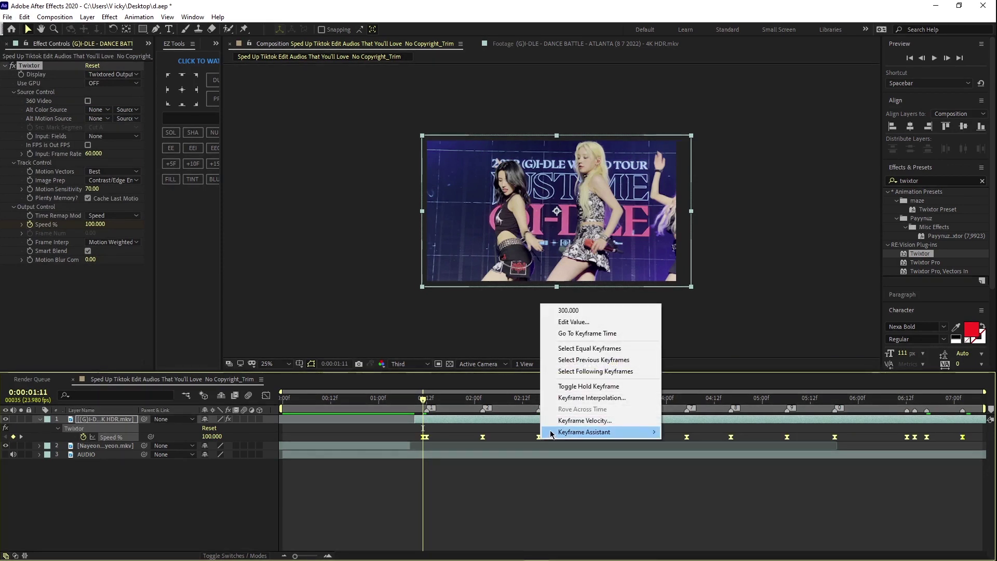
mouse_move(628, 440)
left_click(689, 465)
Step: Set the Twixtor Speed to 50% at 0:00:01:19, midway between beat markers 1 and 2
left_click(440, 399)
left_click_drag(442, 399, 454, 444)
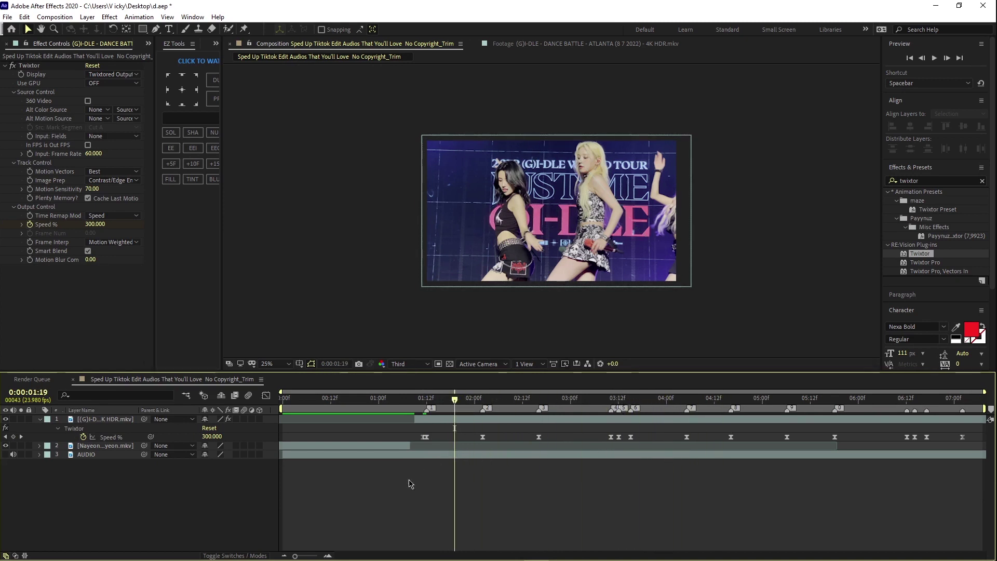
left_click_drag(300, 554, 313, 555)
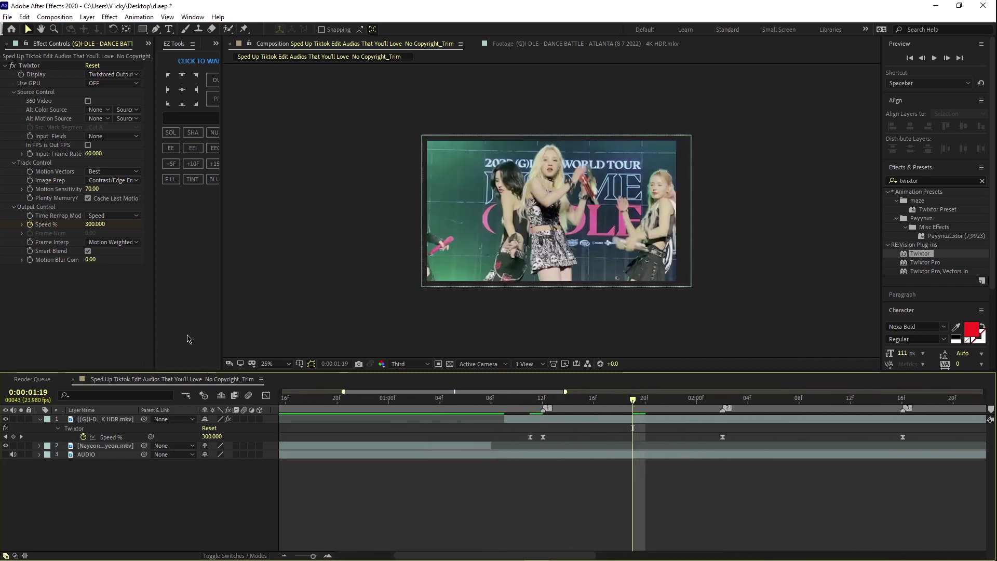
left_click(87, 224)
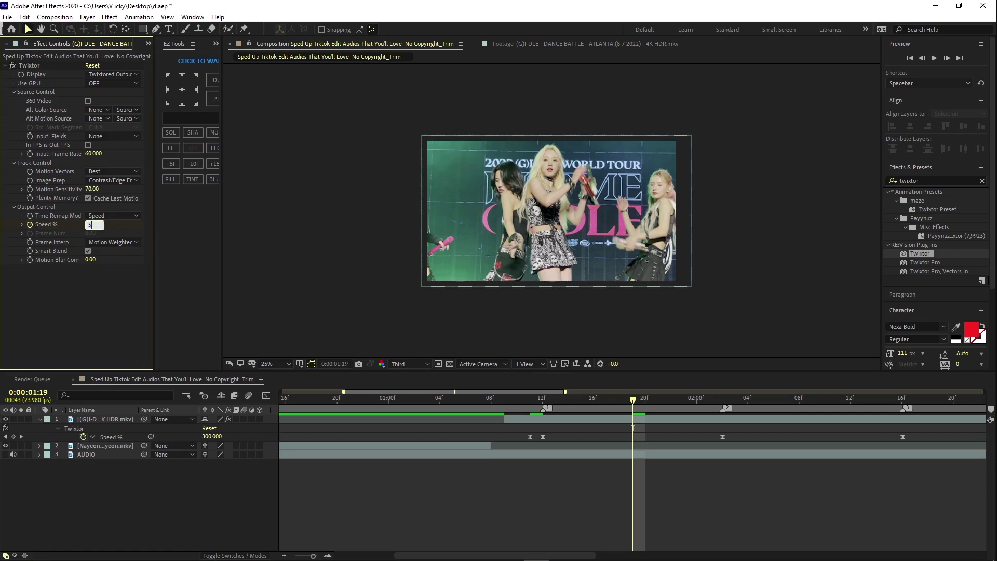
key("Return")
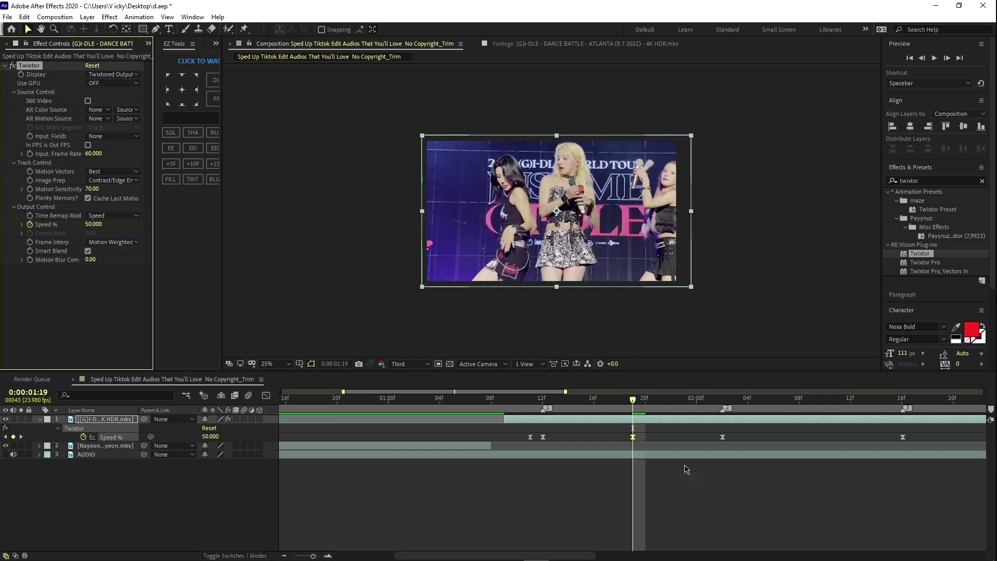
Step: Copy the 50% Speed keyframe and paste it at 0:00:02:09, midway between beat markers 2 and 3
left_click(633, 436)
key("ctrl+c")
left_click_drag(633, 400, 812, 416)
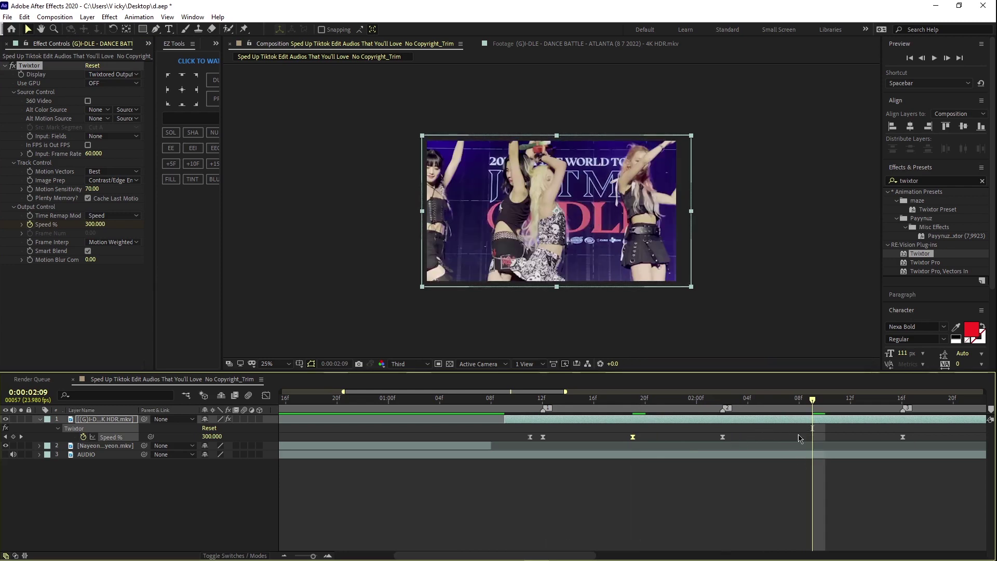
key("e")
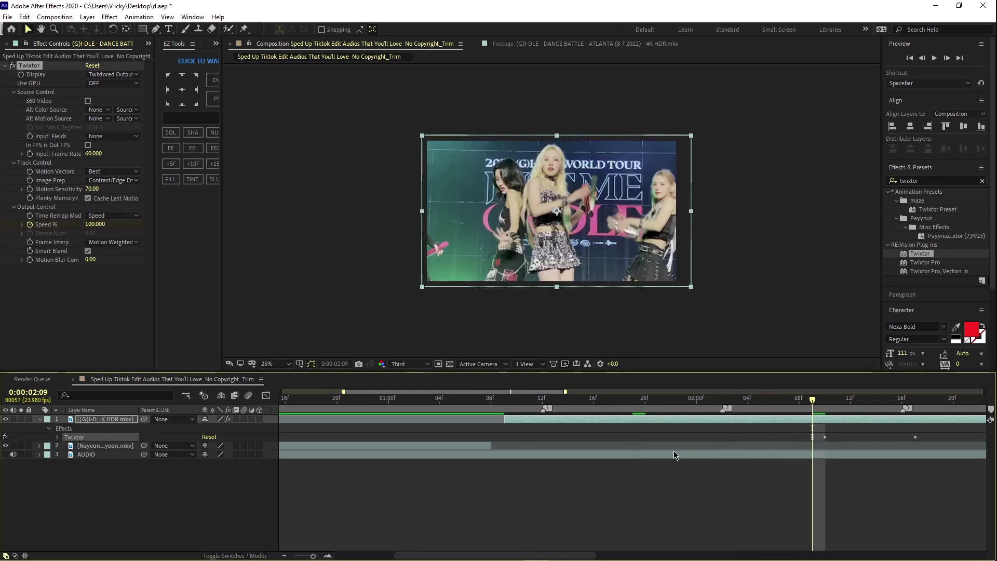
key("ctrl+v")
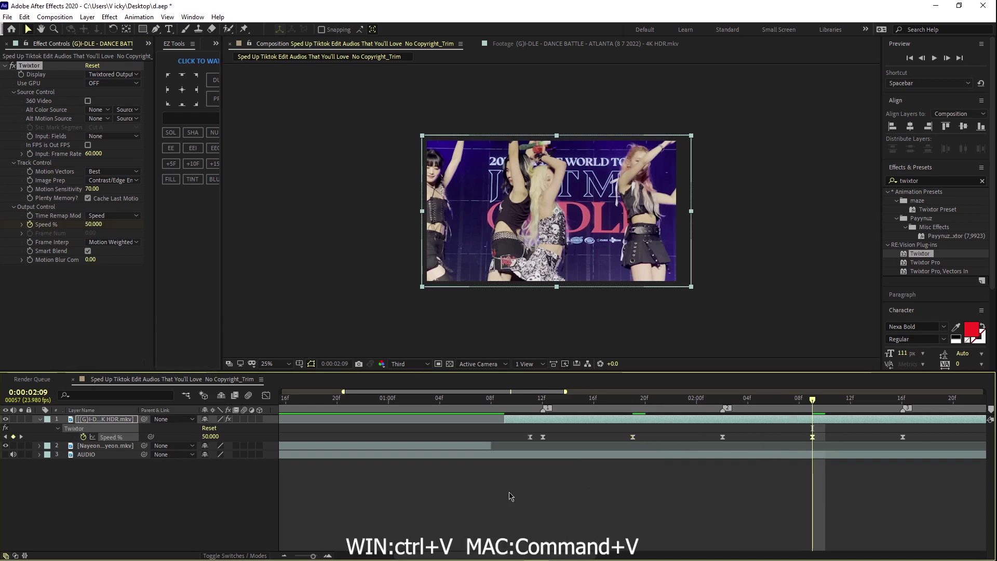
Step: Paste the 50% Speed keyframe at 0:00:03:02, between beat markers 3 and 4
left_click_drag(313, 556, 305, 556)
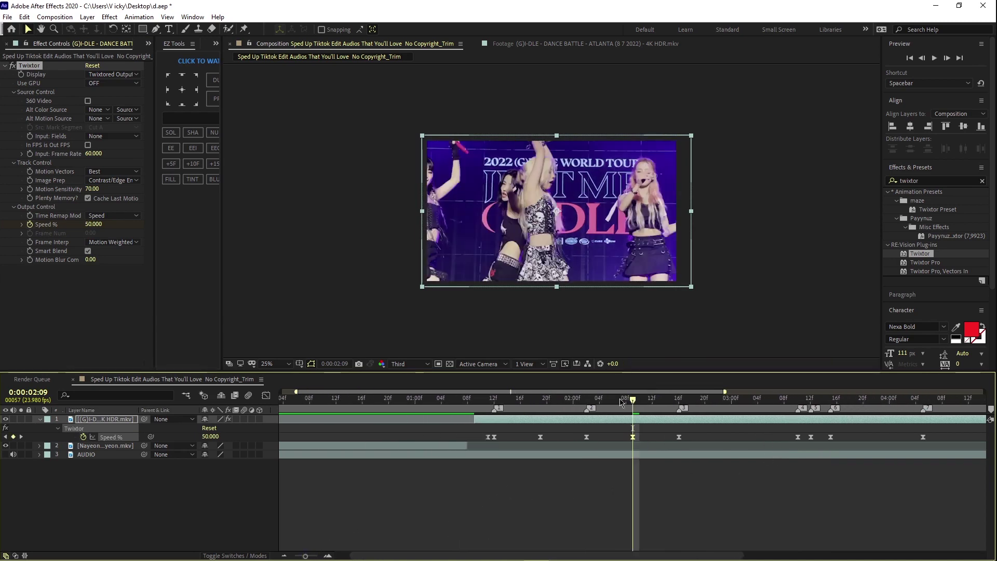
scroll(624, 408, "right", 3)
left_click_drag(591, 402, 698, 421)
scroll(699, 404, "right", 6)
scroll(699, 404, "left", 2)
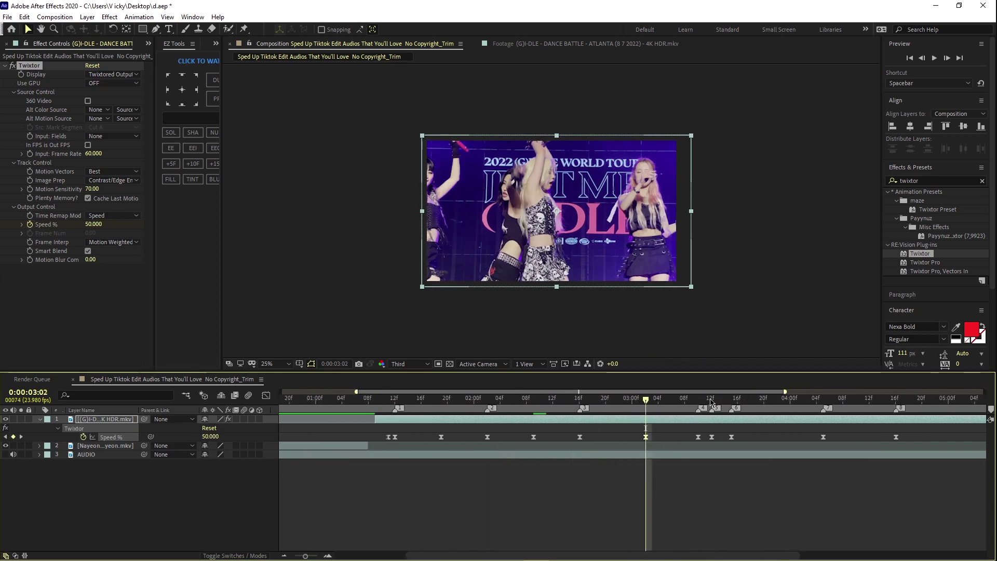
Step: Paste the 50% Speed keyframe at 0:00:03:11 between markers 4 and 5, and again between markers 5 and 6
left_click_drag(648, 400, 705, 410)
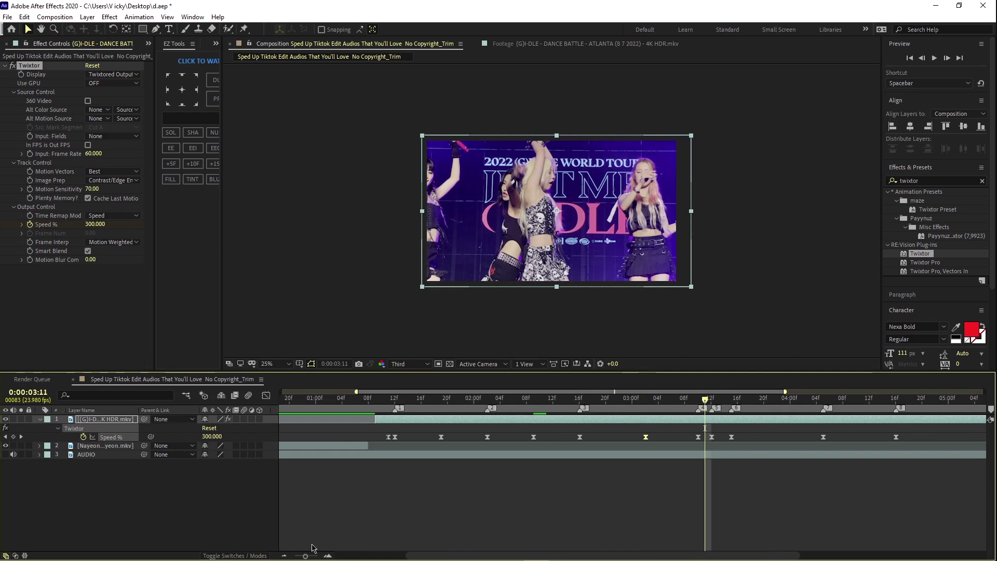
left_click_drag(307, 557, 317, 555)
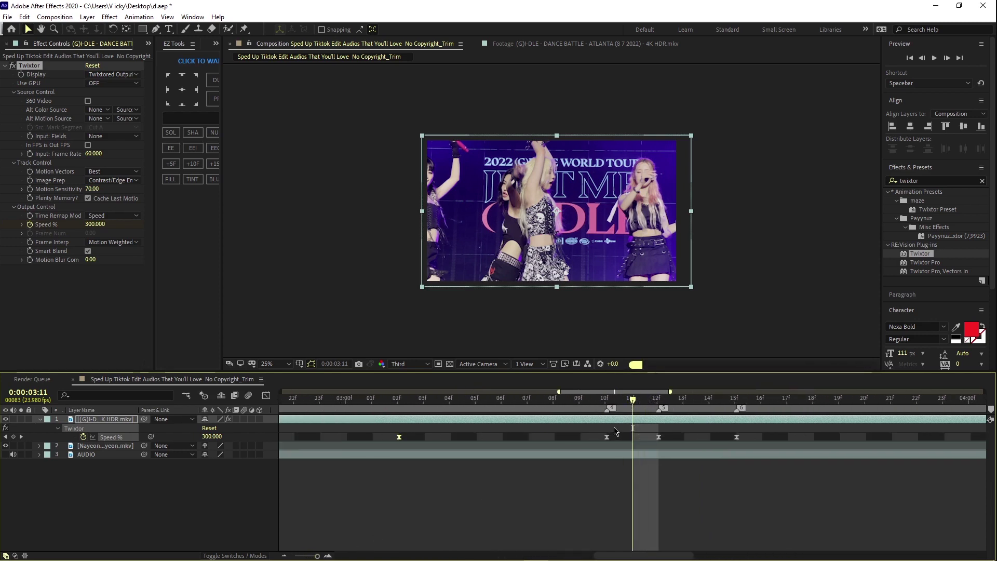
left_click_drag(648, 414, 700, 413)
key("ctrl+v")
left_click_drag(450, 413, 684, 413)
key("ctrl+v")
Step: Paste the 50% Speed keyframe midway between each remaining pair of beat markers and after the last one
left_click_drag(317, 556, 307, 555)
left_click_drag(634, 413, 847, 413)
key("ctrl+v")
key("ctrl+v")
key("ctrl+v")
left_click_drag(847, 413, 548, 463)
key("ctrl+v")
Step: Display the selected Speed keyframes in the Graph Editor and check that Edit Value Graph is the active graph type
left_click_drag(307, 555, 294, 555)
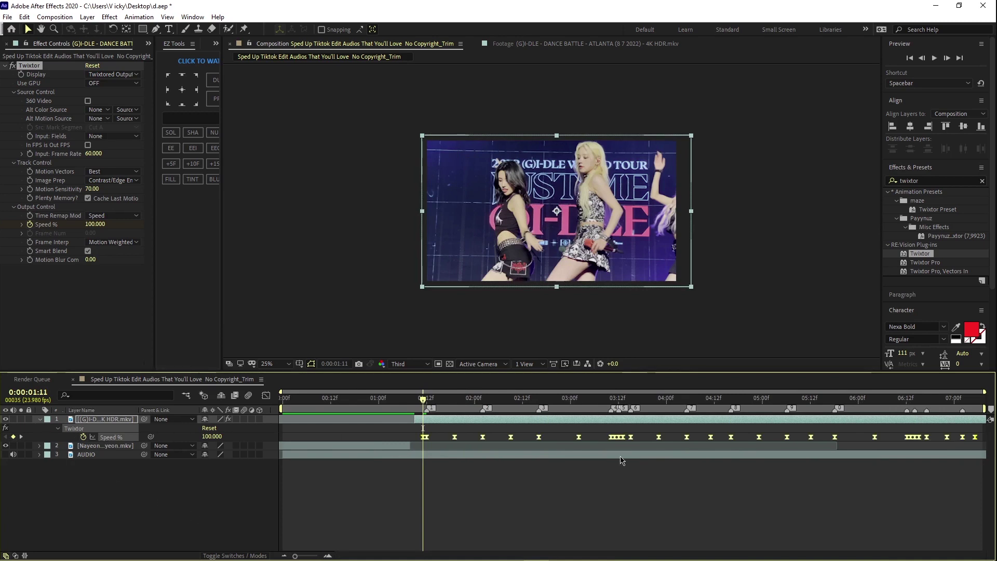
left_click(265, 396)
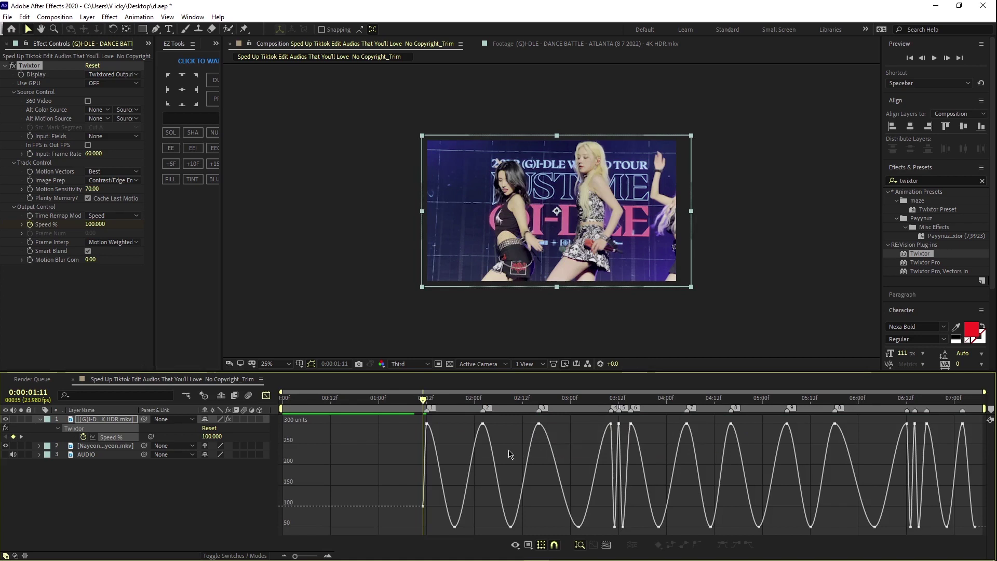
right_click(460, 445)
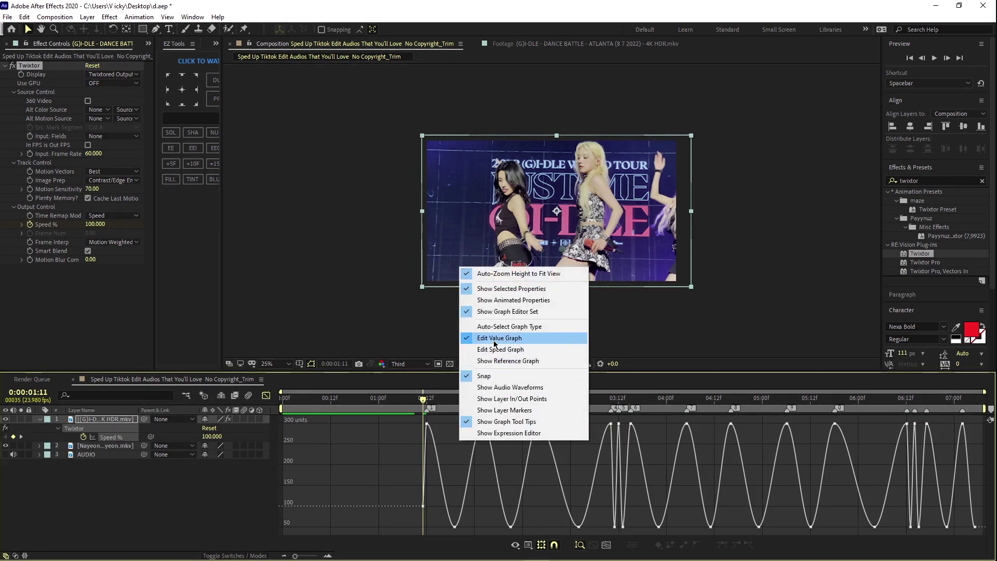
left_click(453, 457)
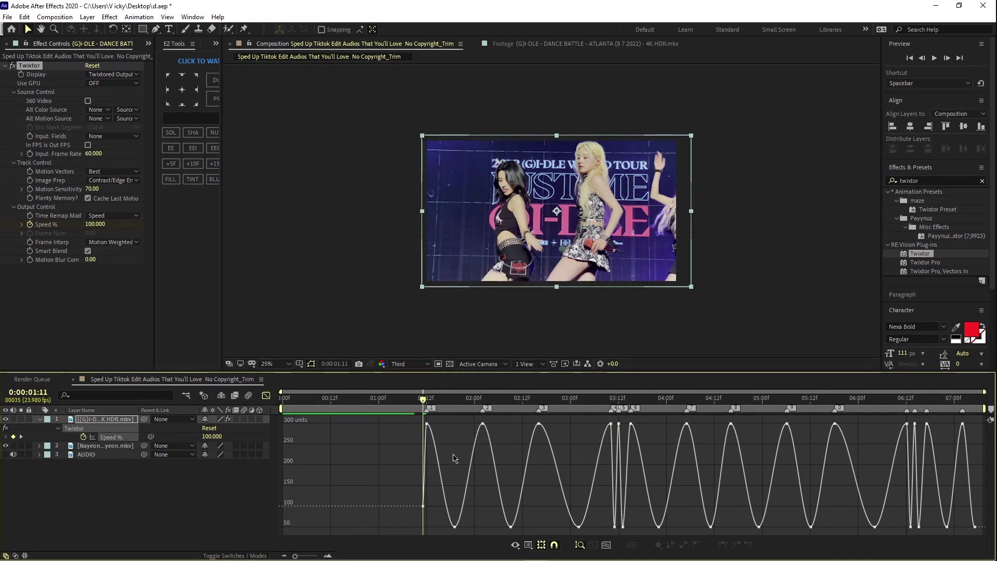
Step: Extend the Bezier handles of the first three 50% low points outward to widen the curve's valleys up to marker 4
left_click_drag(295, 555, 307, 553)
left_click(609, 527)
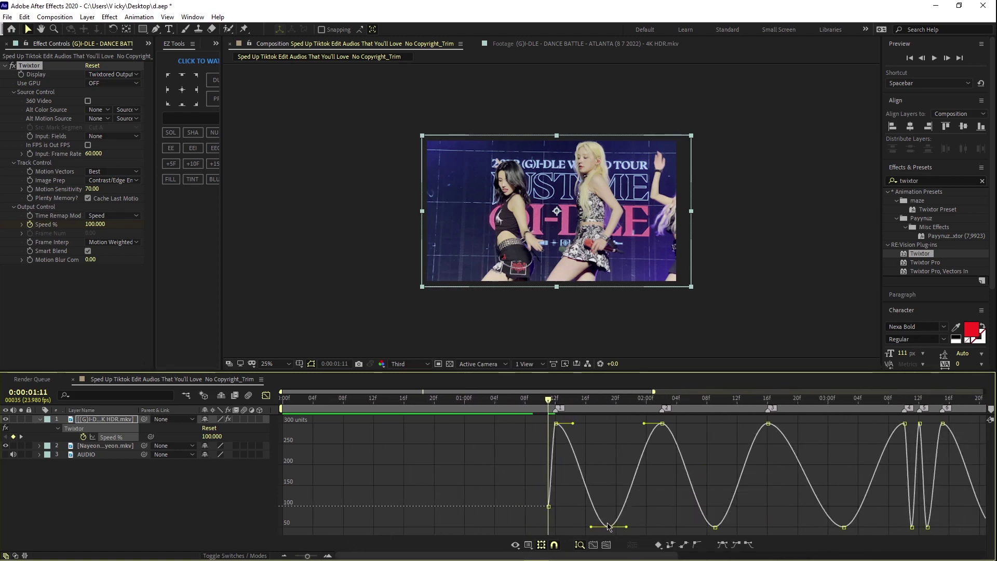
left_click_drag(591, 527, 556, 526)
left_click_drag(626, 526, 668, 528)
scroll(670, 527, "right", 3)
left_click(589, 527)
left_click_drag(572, 527, 520, 529)
scroll(519, 530, "right", 3)
left_click(594, 527)
left_click_drag(614, 527, 655, 528)
left_click_drag(568, 527, 518, 529)
Step: Lengthen the handles of the two narrow 50% low points between beat markers 4 and 6
left_click_drag(306, 556, 312, 556)
left_click(443, 526)
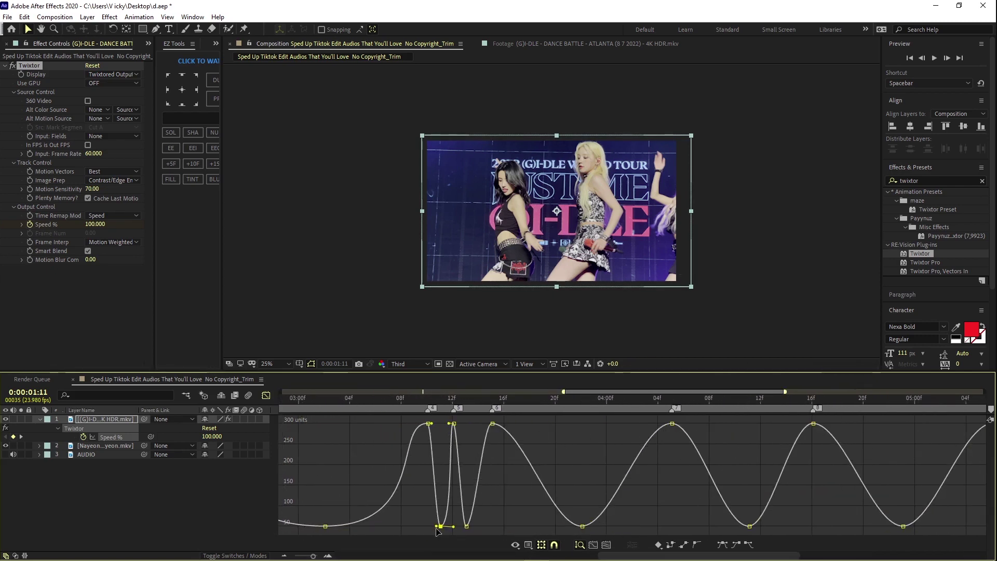
left_click_drag(438, 527, 430, 527)
left_click(468, 527)
left_click_drag(476, 526, 491, 525)
Step: Extend the handles of the 50% low points after marker 6, up to the one at about 0:00:05:12
left_click(581, 526)
left_click_drag(643, 556, 694, 559)
left_click(566, 527)
left_click_drag(587, 527, 631, 527)
left_click_drag(540, 526, 485, 529)
left_click_drag(670, 556, 713, 557)
left_click(570, 527)
left_click_drag(600, 527, 660, 527)
left_click_drag(539, 526, 464, 530)
left_click_drag(716, 556, 783, 557)
left_click_drag(479, 526, 425, 528)
Step: Extend the handles of the remaining 50% low points, from about 0:00:06:04 to the end of the speed graph
left_click_drag(784, 556, 831, 557)
left_click(636, 527)
left_click_drag(670, 526, 740, 528)
left_click_drag(594, 527, 507, 529)
left_click(751, 526)
left_click_drag(748, 526, 723, 529)
left_click(777, 527)
Step: Sharpen the 300% peaks at beat markers 2 and 1 by pulling their handles inward and down in the speed graph
scroll(746, 532, "left", 20)
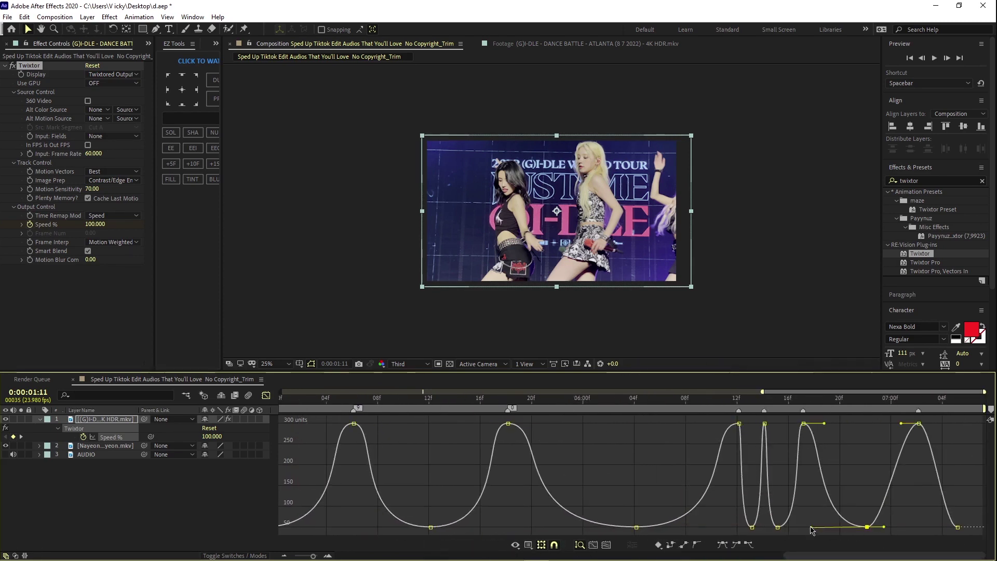
scroll(467, 527, "left", 7)
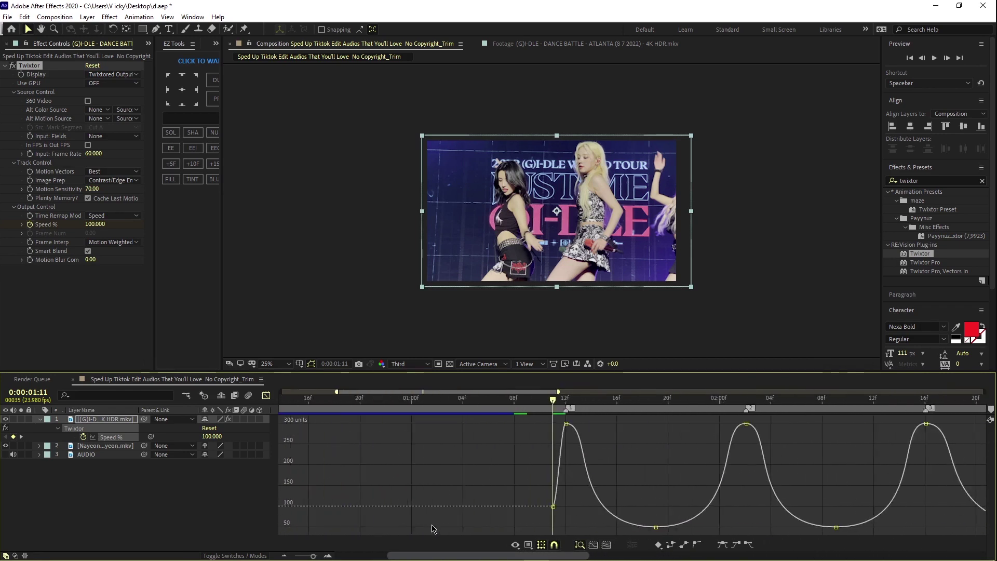
left_click(472, 526)
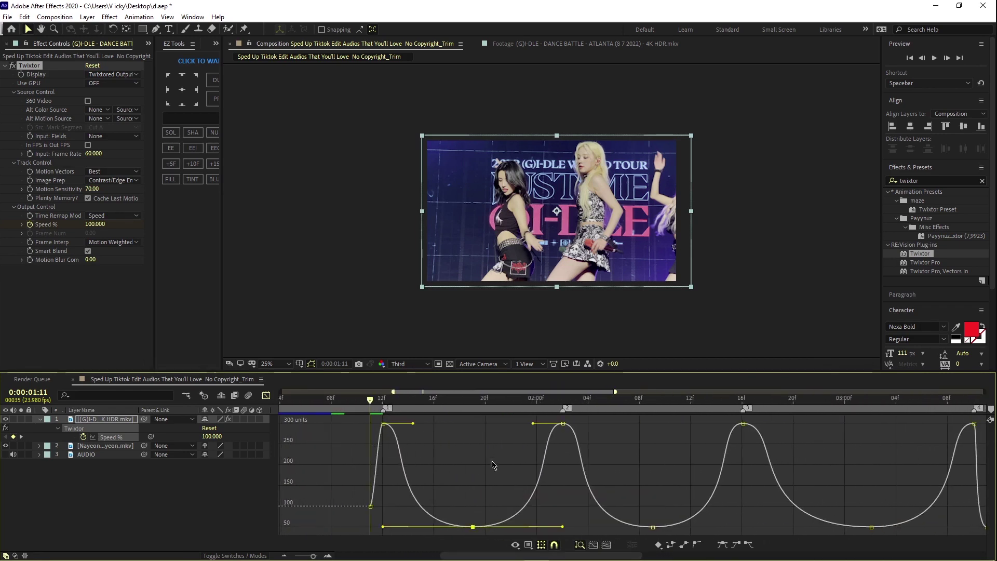
left_click(542, 420)
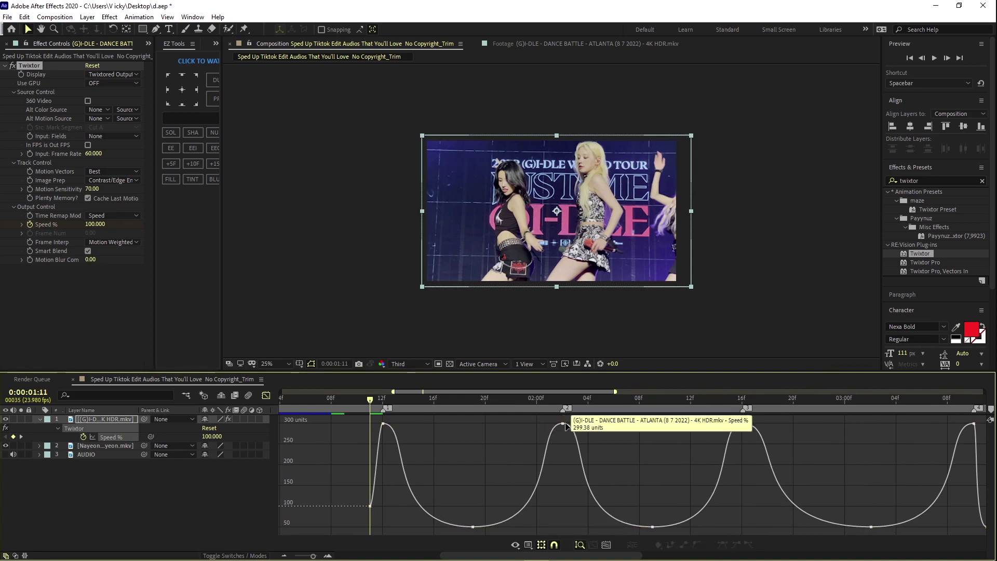
left_click(562, 424)
left_click_drag(532, 424, 549, 446)
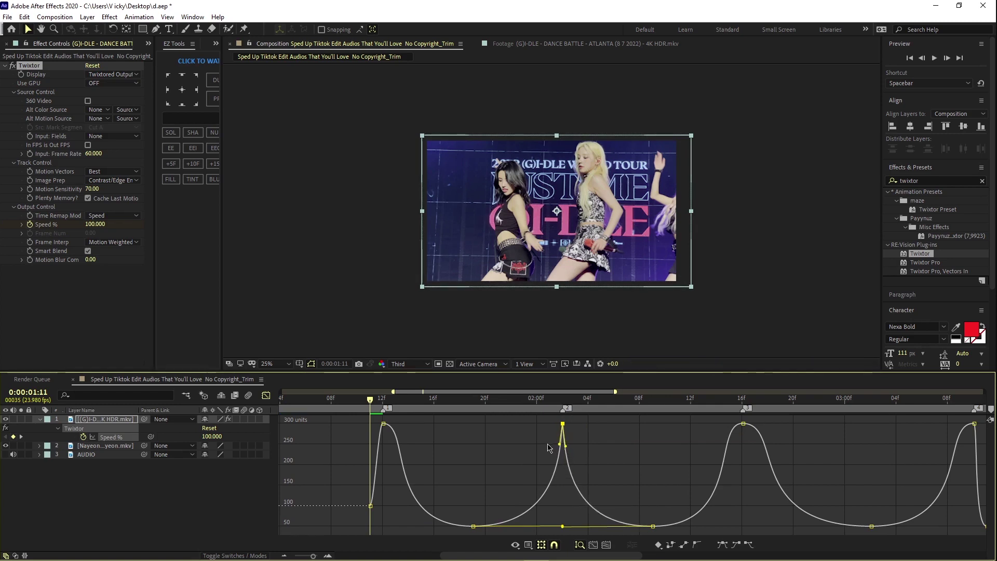
left_click(383, 423)
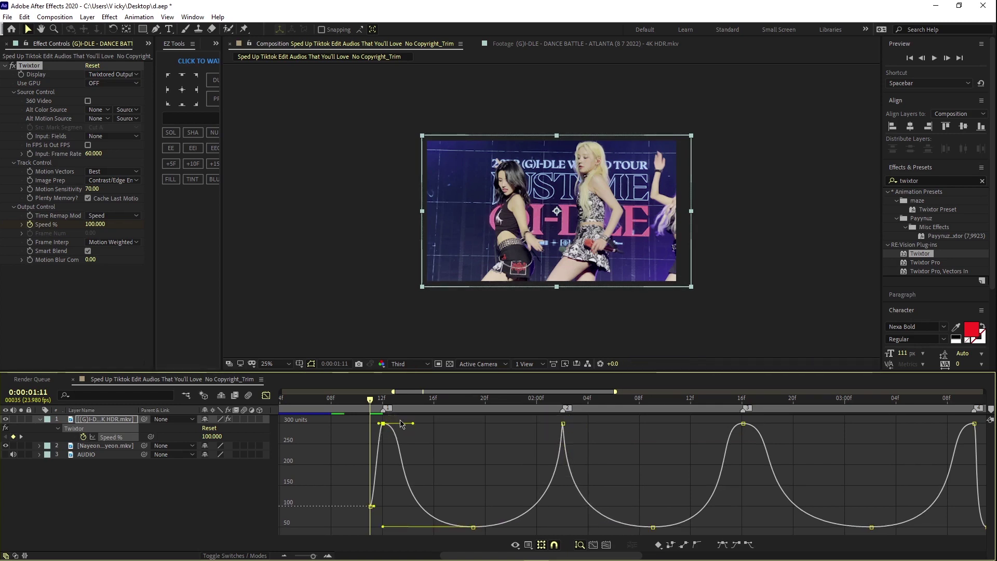
left_click_drag(415, 426, 386, 445)
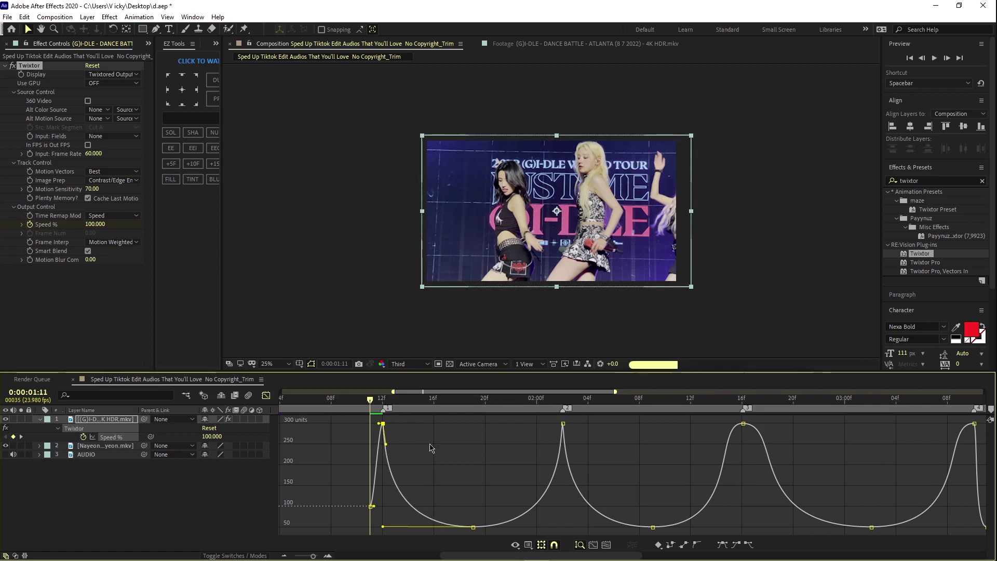
Step: Sharpen the 300% peak at beat marker 3 and the incoming side of the peak at marker 4 by pulling handles inward and down
left_click(743, 424)
left_click_drag(713, 423, 739, 437)
left_click_drag(785, 424, 746, 441)
left_click_drag(591, 555, 672, 556)
left_click(693, 424)
left_click_drag(659, 424, 689, 439)
left_click(718, 423)
left_click(756, 424)
Step: Sharpen the two 300% peaks following beat marker 6 by pulling both handles of each inward and down in the speed graph
left_click_drag(605, 555, 687, 556)
left_click(654, 423)
left_click_drag(625, 424, 651, 439)
left_click_drag(681, 423, 658, 442)
left_click(796, 424)
left_click_drag(775, 423, 793, 440)
left_click_drag(826, 423, 799, 444)
Step: Sharpen the remaining 300% peaks near the end of the speed graph, and return the timeline to layer view
left_click_drag(708, 555, 887, 556)
left_click(507, 423)
left_click_drag(550, 424, 511, 440)
left_click_drag(482, 423, 505, 440)
left_click(738, 424)
left_click_drag(705, 424, 736, 440)
left_click(764, 424)
left_click(803, 424)
left_click(919, 424)
left_click_drag(902, 424, 916, 439)
left_click_drag(932, 423, 921, 440)
left_click(266, 395)
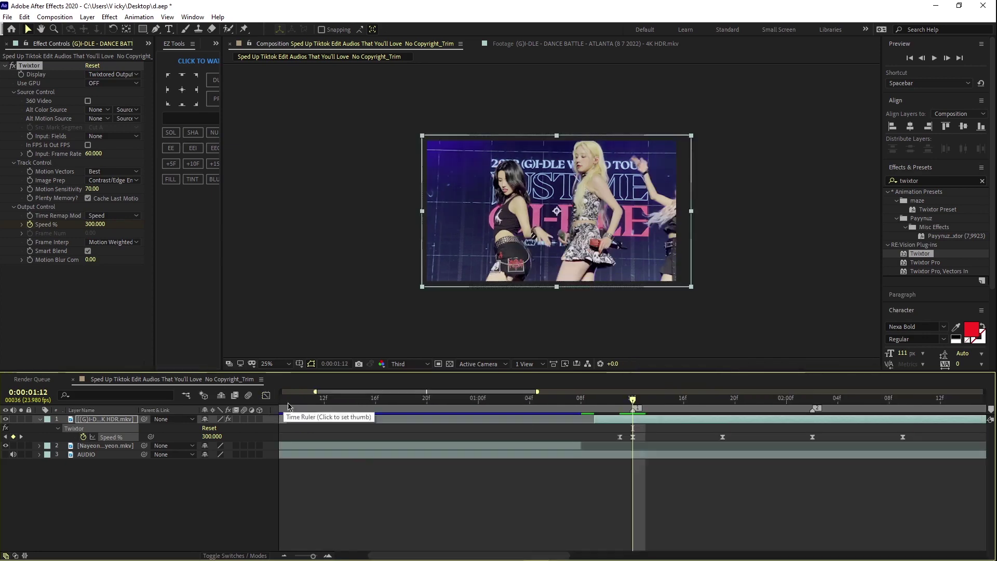
Step: Save the project and preview the speed-ramped edit from the start of the composition
left_click(597, 398)
left_click(7, 17)
left_click(23, 113)
key("space")
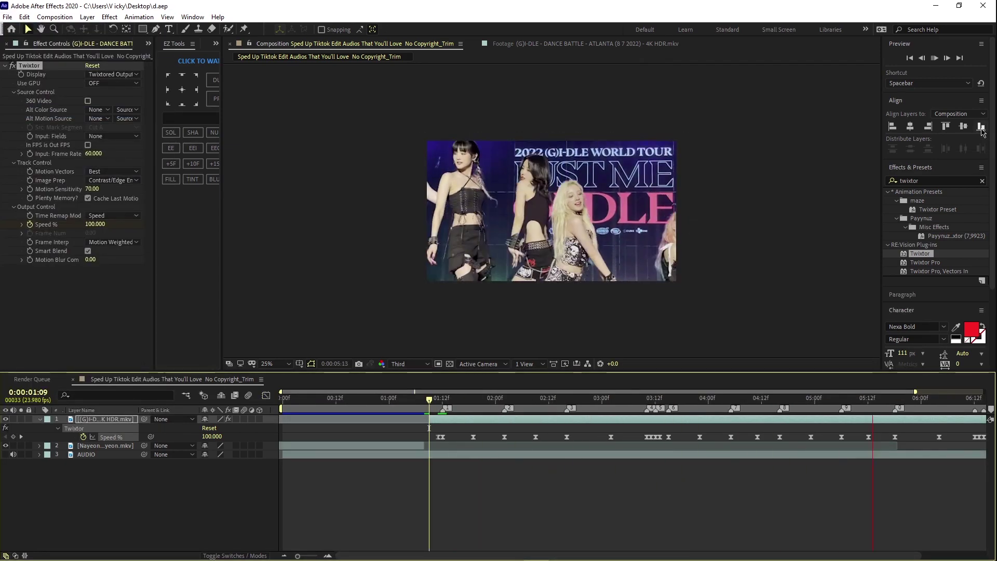
key("Home")
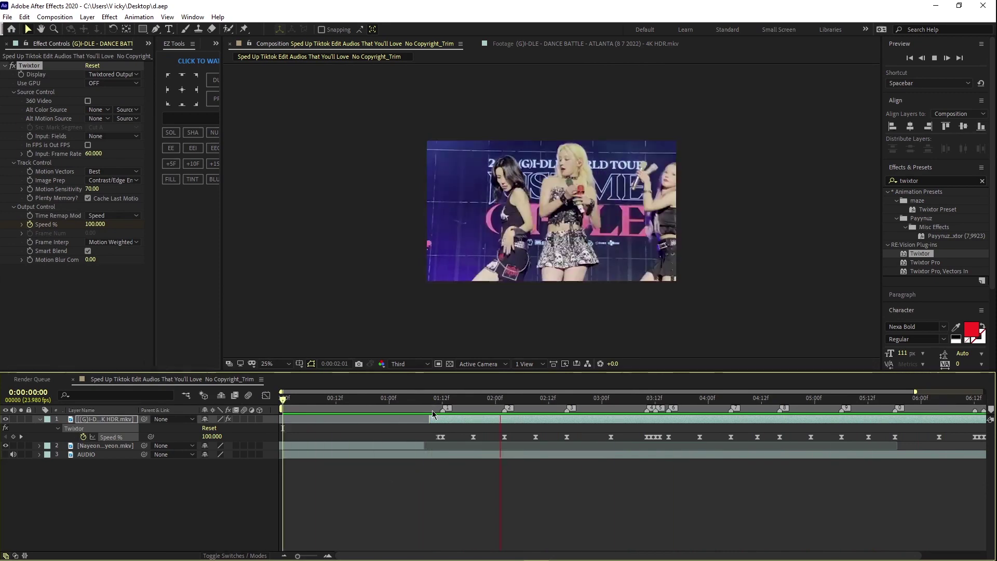
Step: Extend the end of the Nayeon clip to 0:00:01:09 so it meets the (G)I-DLE clip, and preview the edit
key("u")
left_click(454, 399)
left_click_drag(424, 428, 430, 400)
key("space")
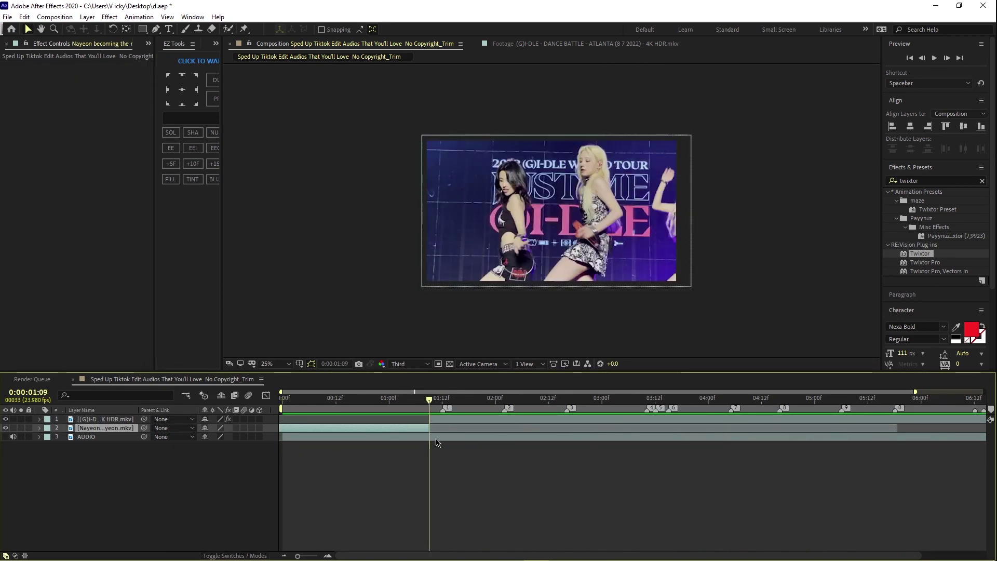
left_click(468, 459)
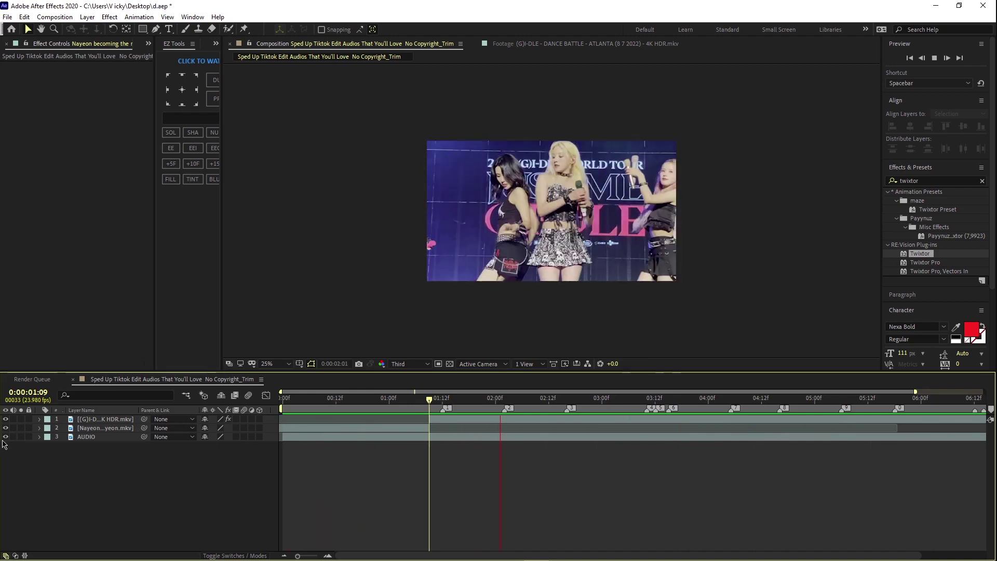
left_click_drag(431, 401, 436, 457)
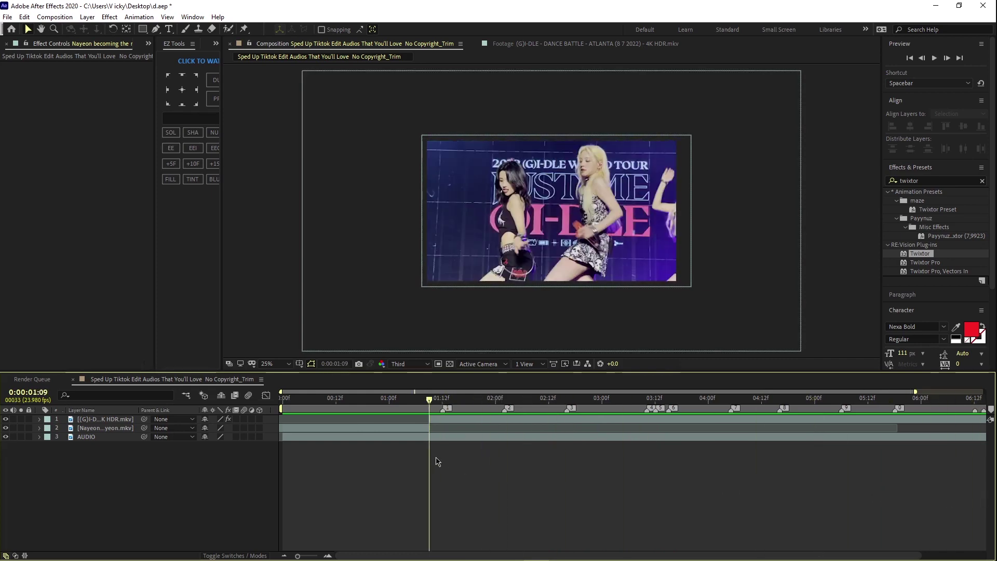
Step: Search the effects for s_shake, apply S_Shake to the (G)I-DLE clip, and set the composition view magnification to 50%
left_click(982, 181)
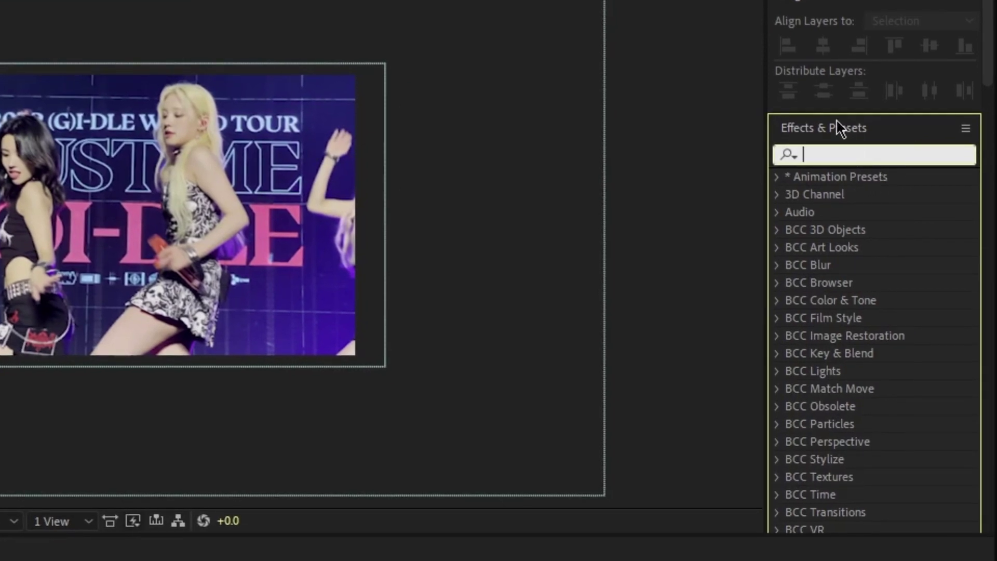
type("s_shake")
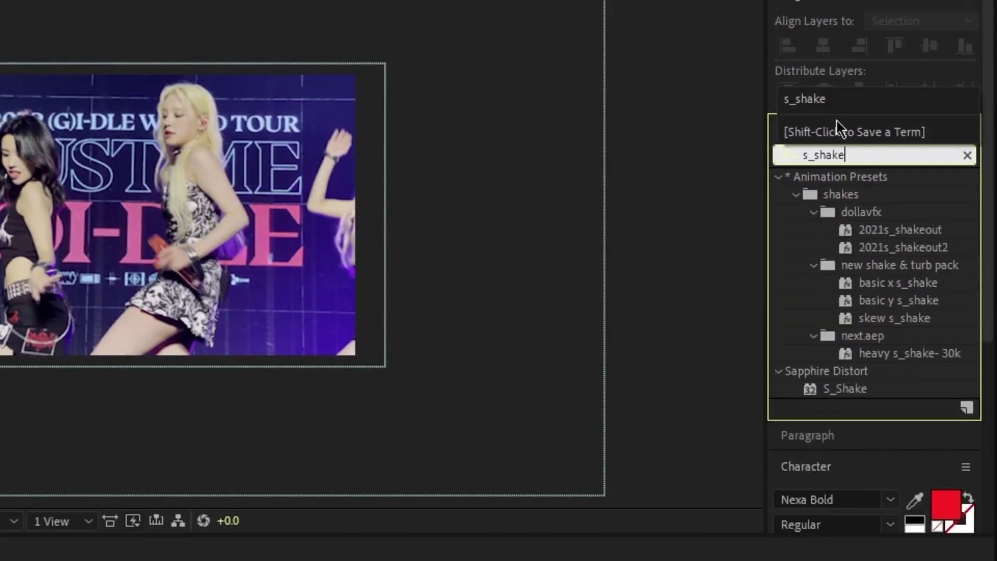
left_click_drag(845, 388, 502, 420)
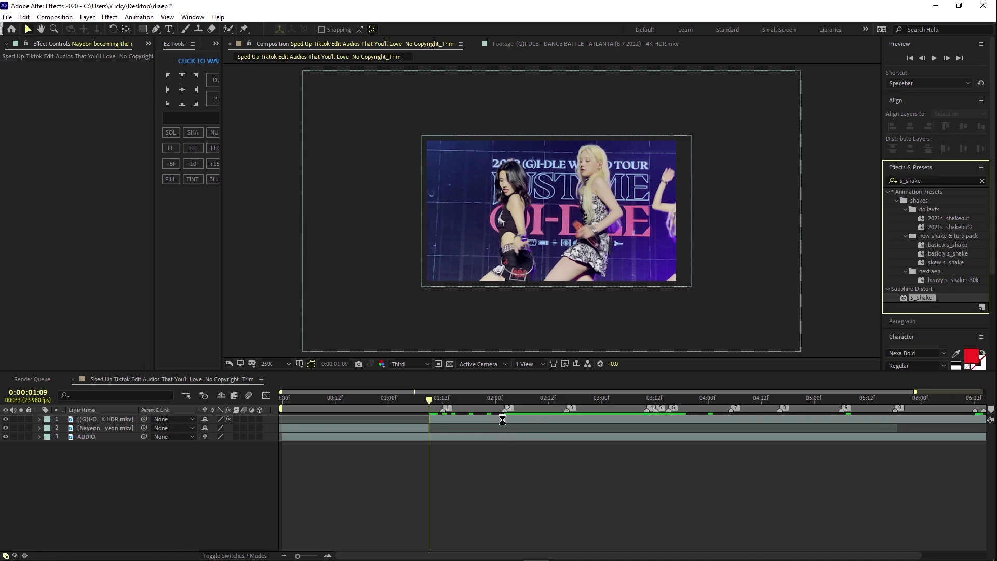
left_click(278, 364)
left_click(283, 467)
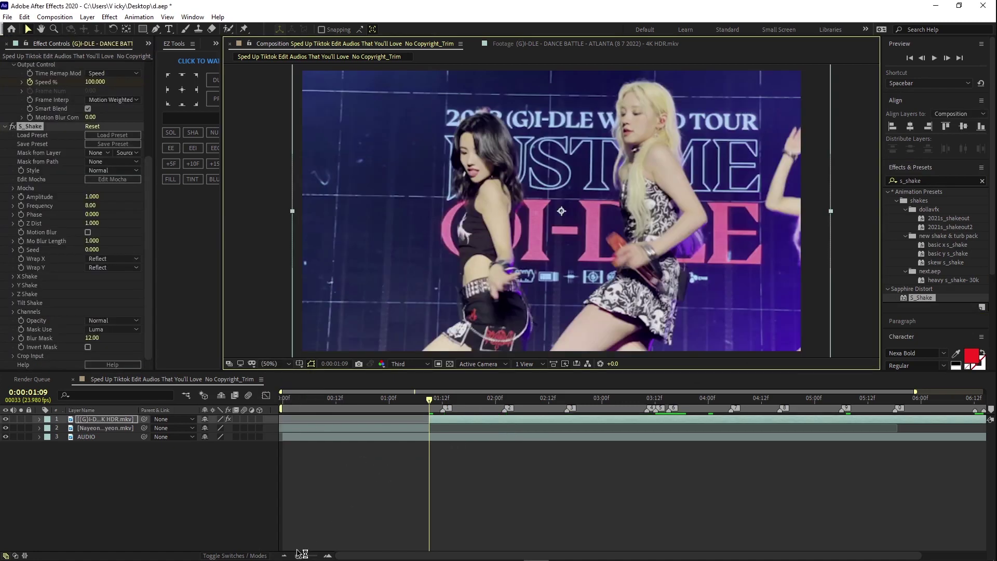
Step: Collapse the Twixtor settings and set the S_Shake frequency to 3 and amplitude to 0.75
left_click_drag(299, 556, 301, 555)
scroll(30, 90, "up", 4)
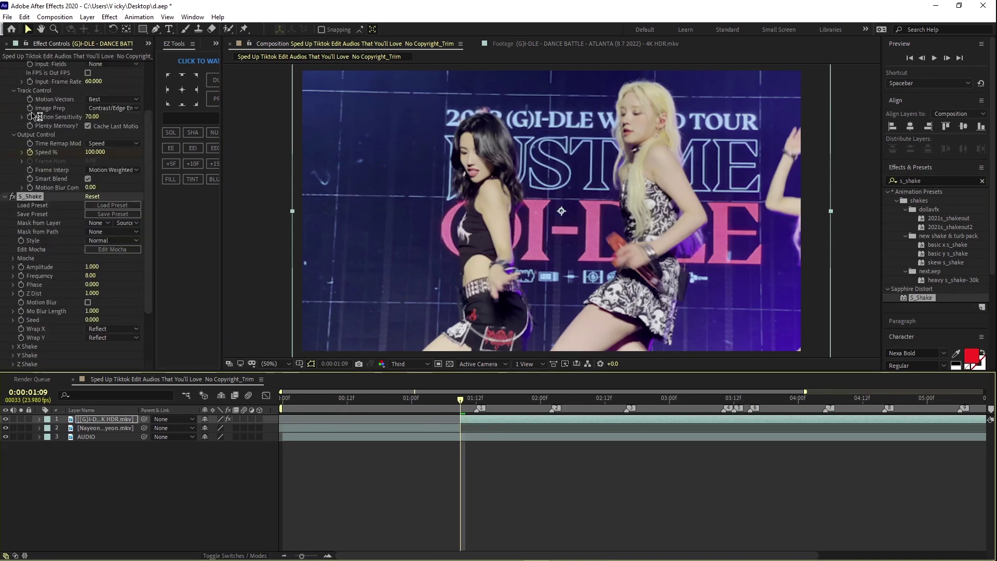
scroll(30, 90, "up", 3)
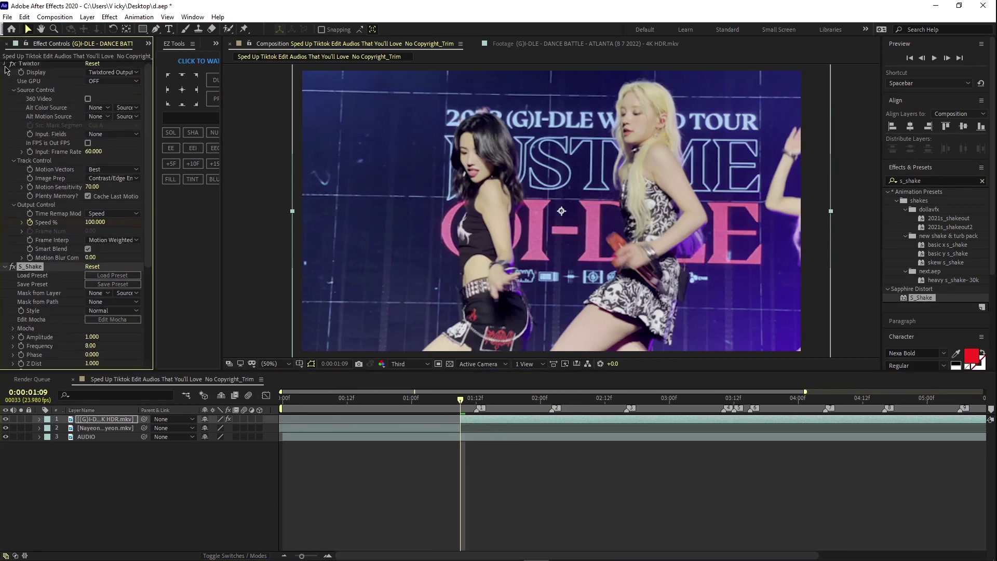
left_click(5, 64)
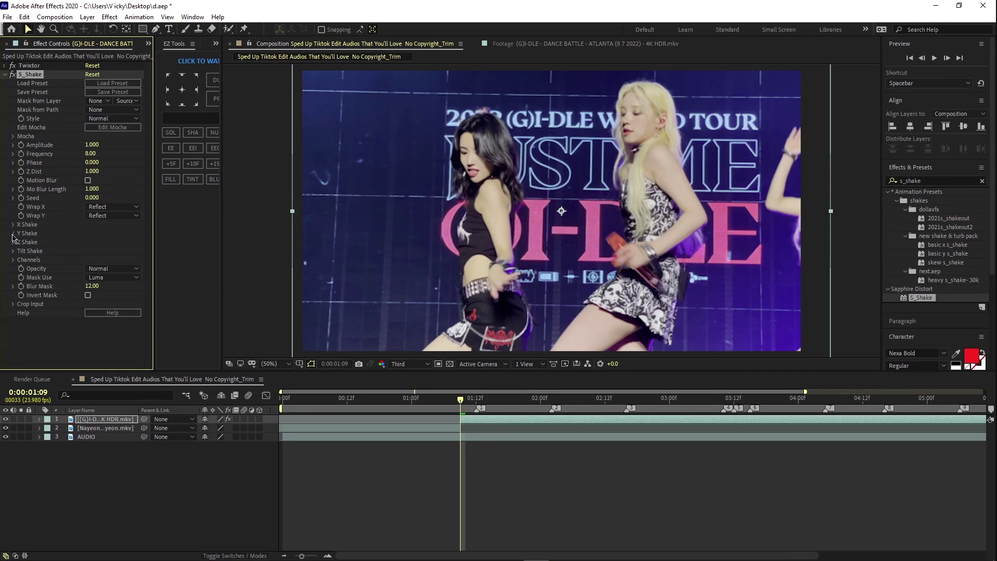
left_click(13, 233)
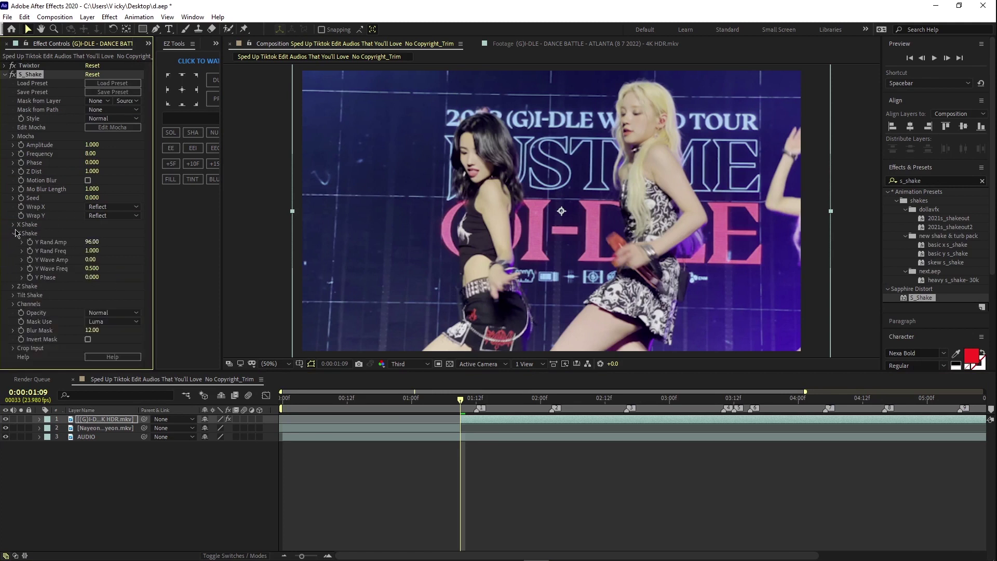
left_click(12, 234)
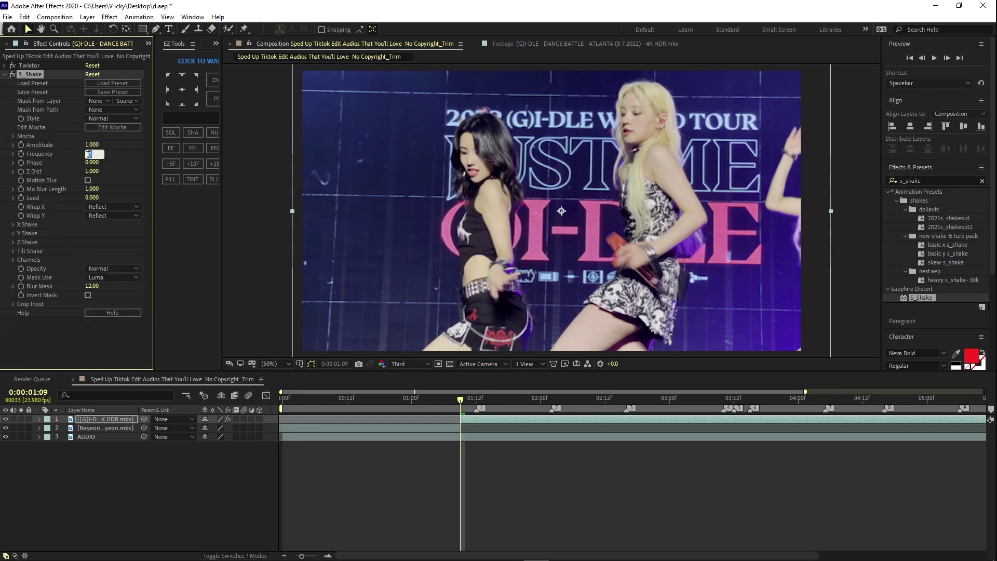
key("Return")
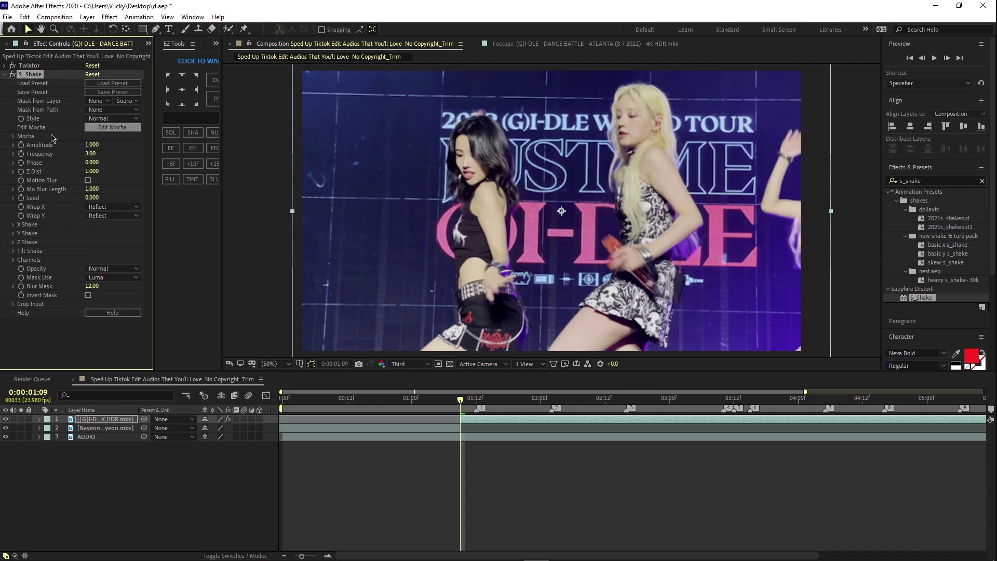
left_click_drag(91, 146, 77, 146)
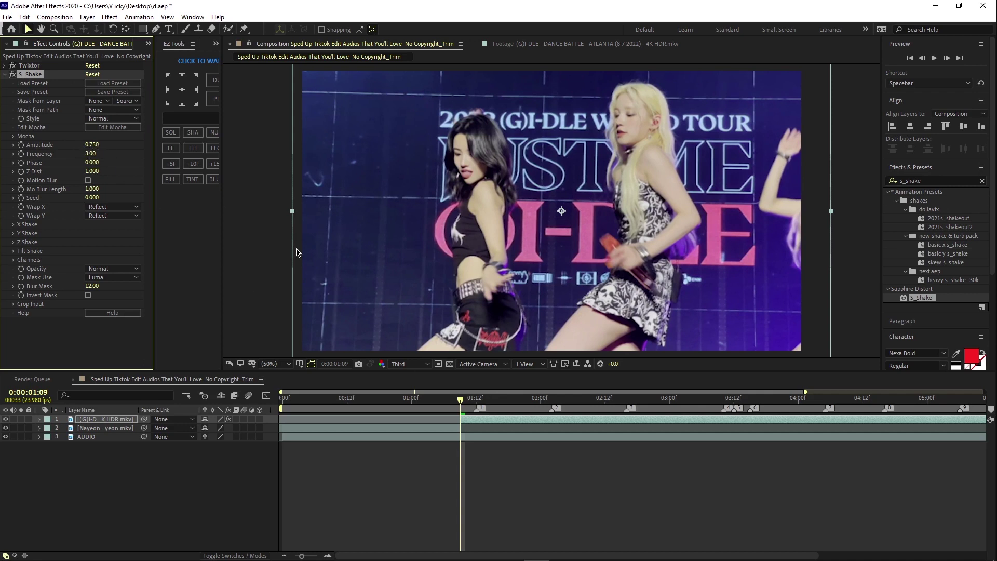
Step: Start keyframing the S_Shake amplitude and place its 0.75 keyframe at beat marker 1, at 0:00:01:12
key("u")
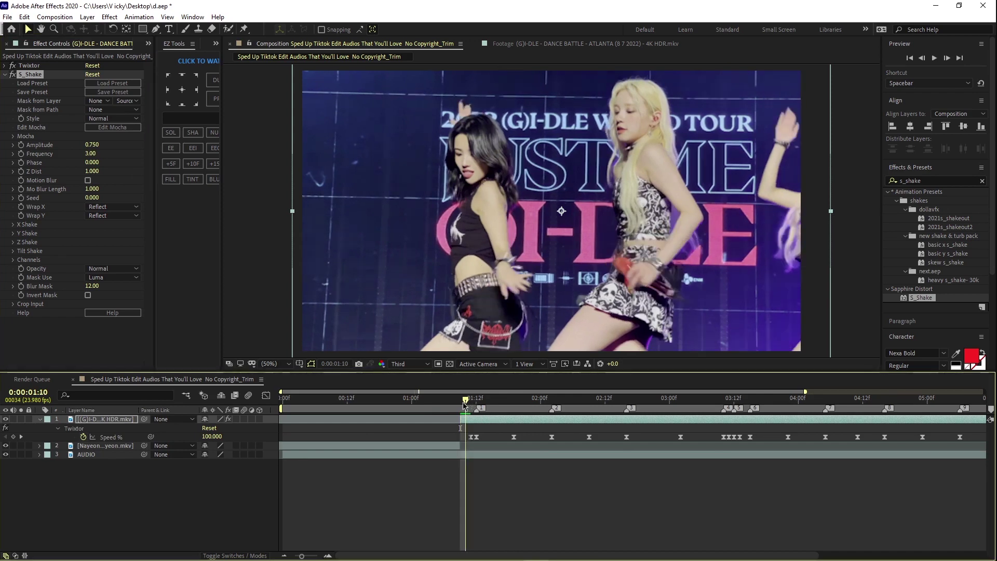
key("u")
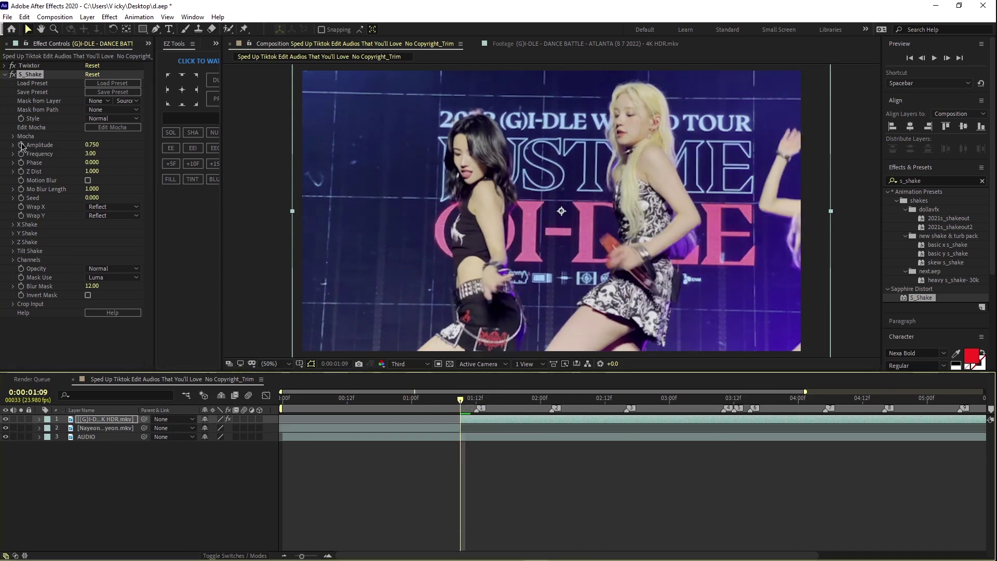
key("u")
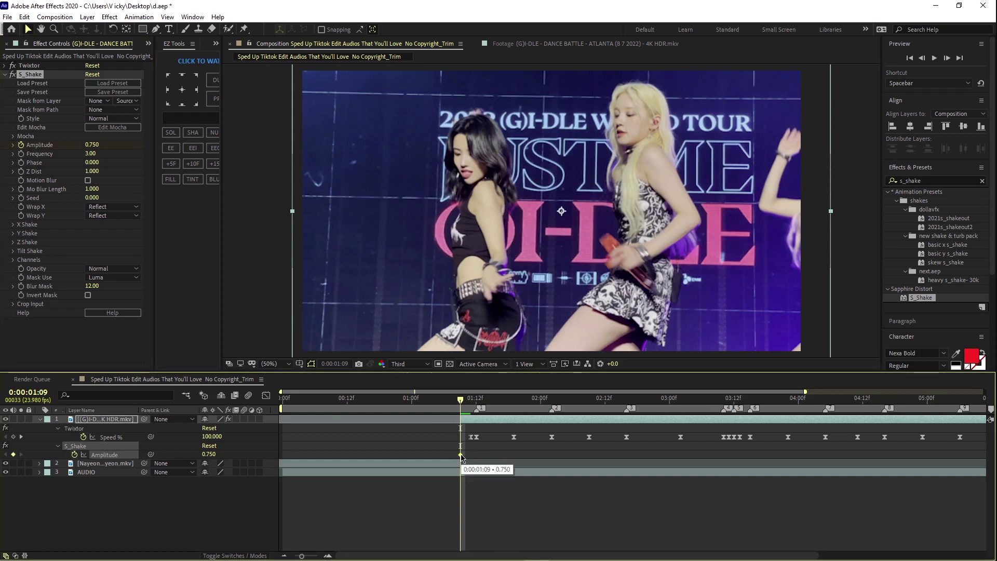
left_click_drag(461, 455, 466, 455)
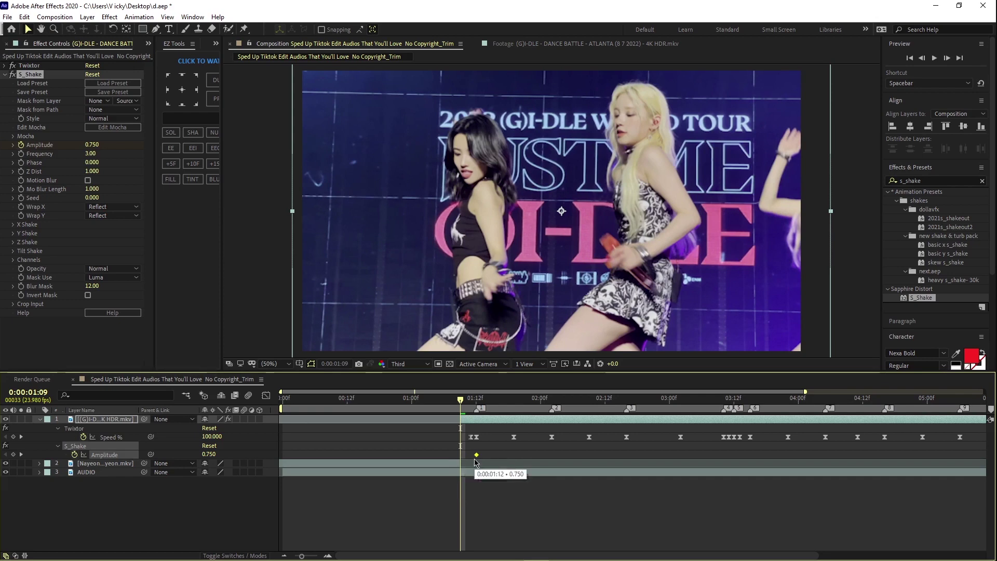
left_click_drag(461, 401, 476, 401)
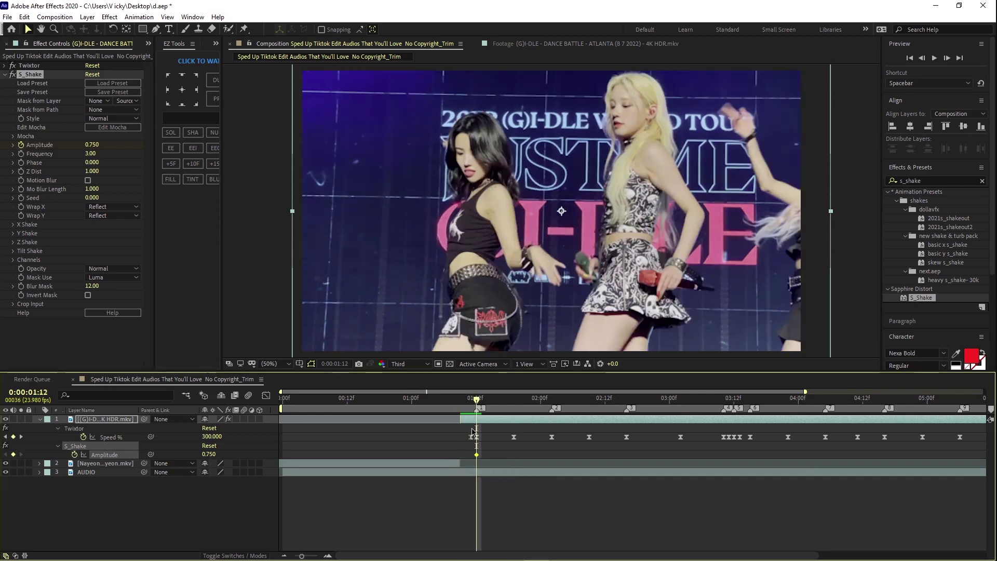
Step: Copy the S_Shake amplitude keyframe and paste it at the remaining beat markers, starting with marker 2 at 0:00:02:02
key("ctrl+c")
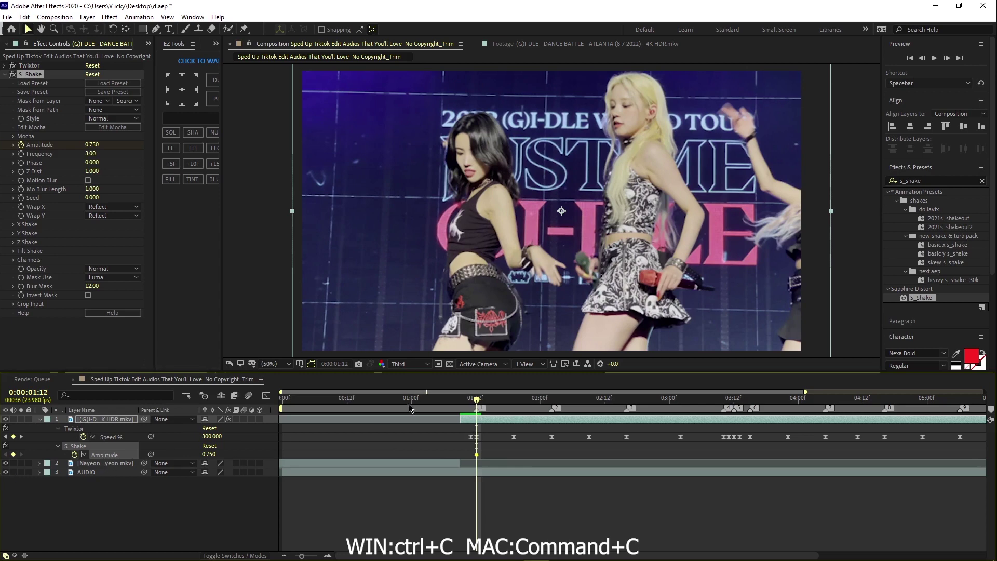
left_click(552, 400)
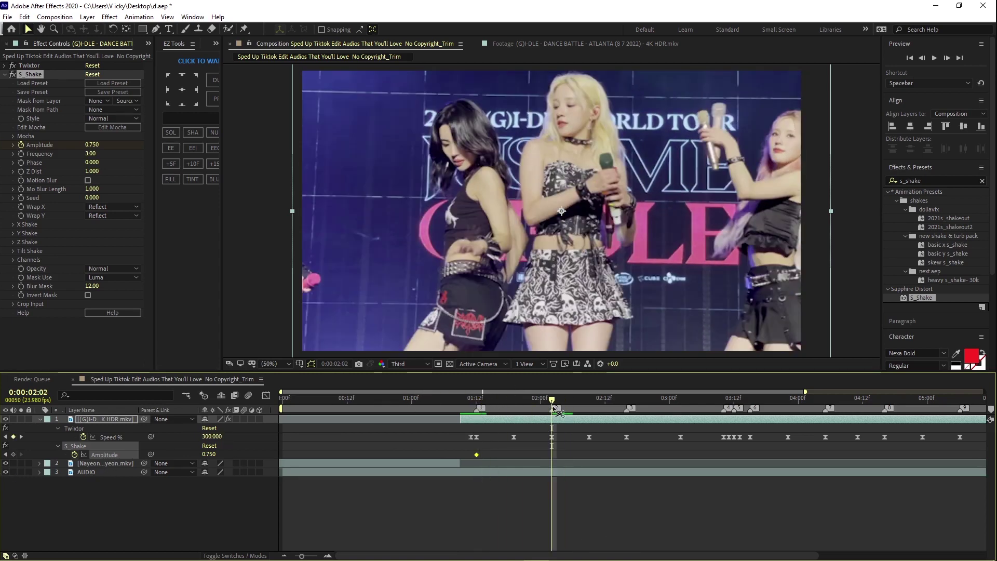
key("ctrl+v")
left_click(628, 398)
key("ctrl+v")
left_click_drag(627, 399, 754, 412)
key("ctrl+v")
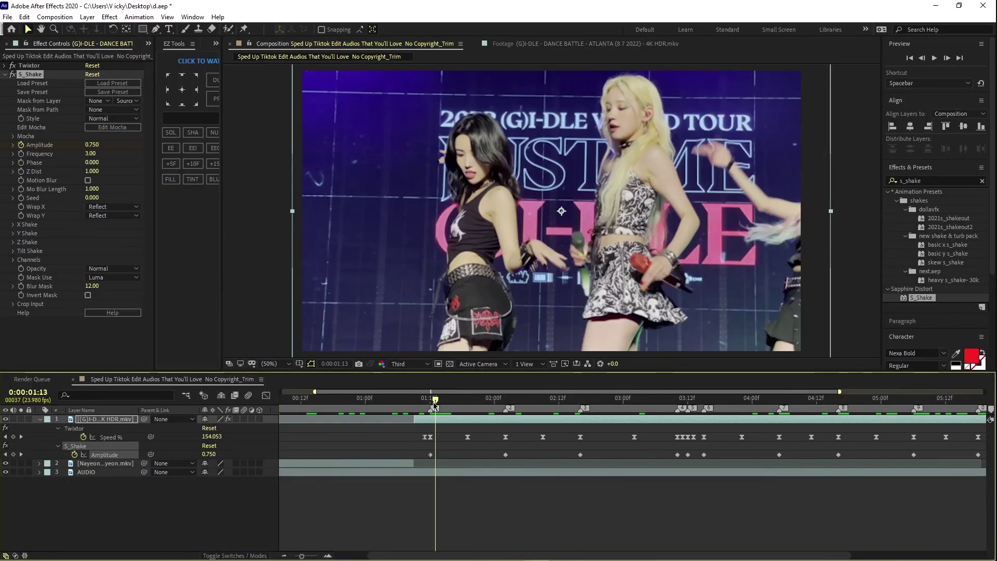
Step: Apply Easy Ease to all S_Shake amplitude keyframes
key("k")
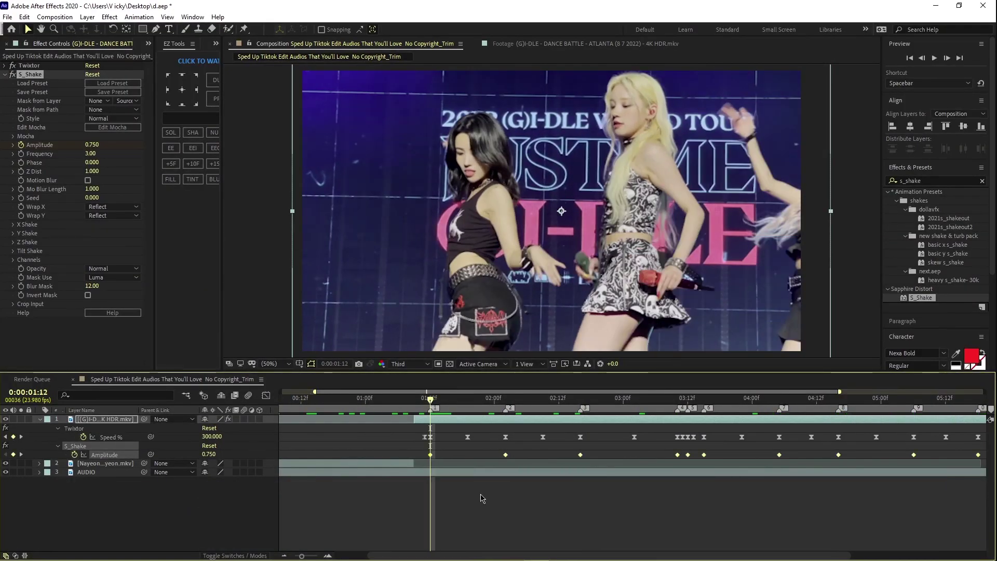
key("F9")
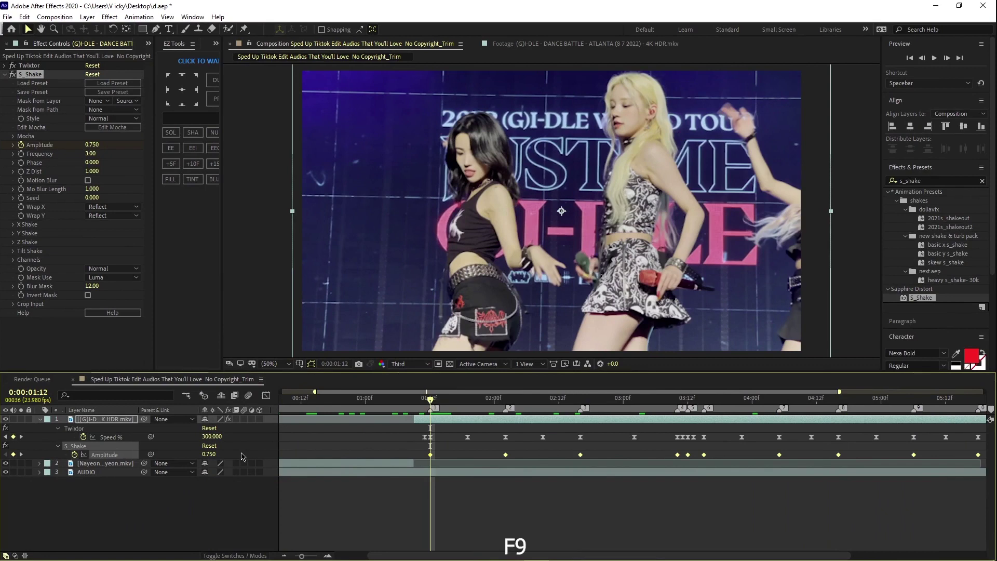
right_click(431, 455)
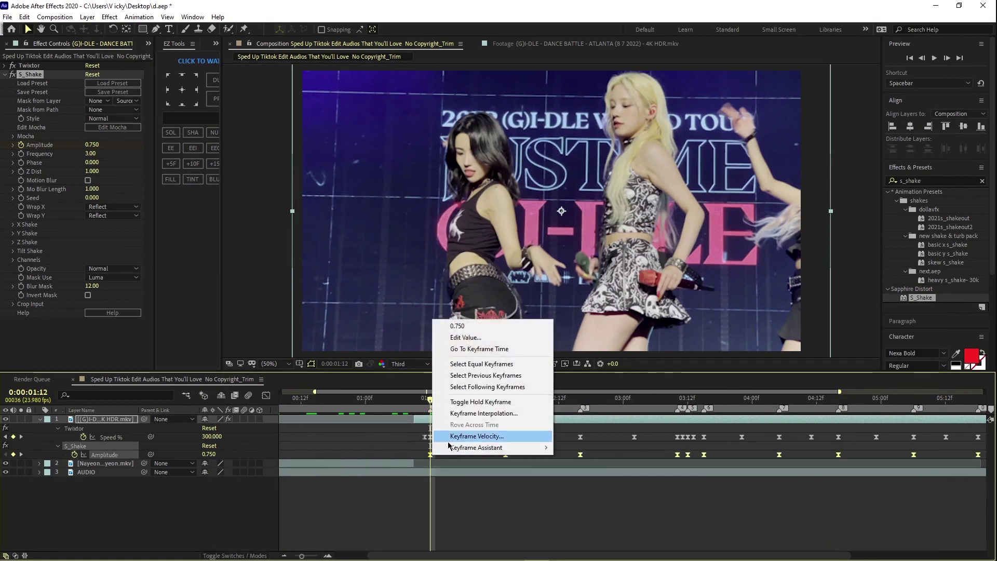
left_click(441, 435)
left_click(309, 119)
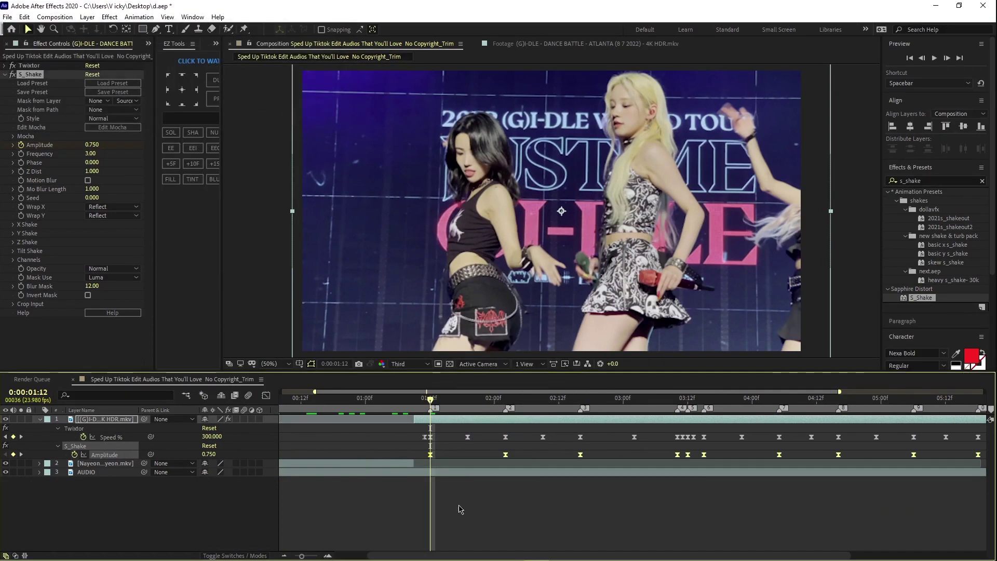
right_click(433, 457)
left_click(431, 456)
double_click(430, 455)
left_click(144, 95)
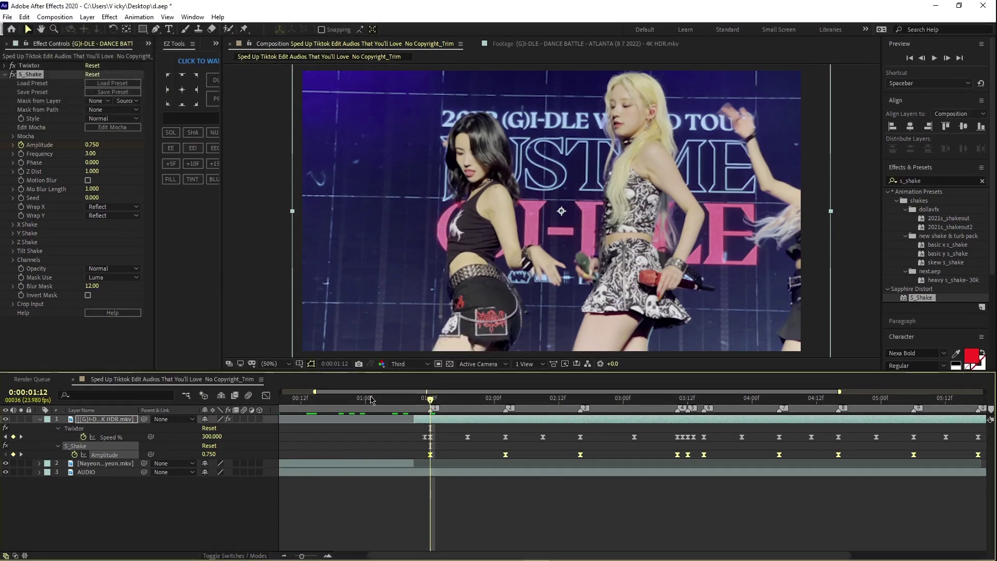
right_click(435, 461)
right_click(431, 455)
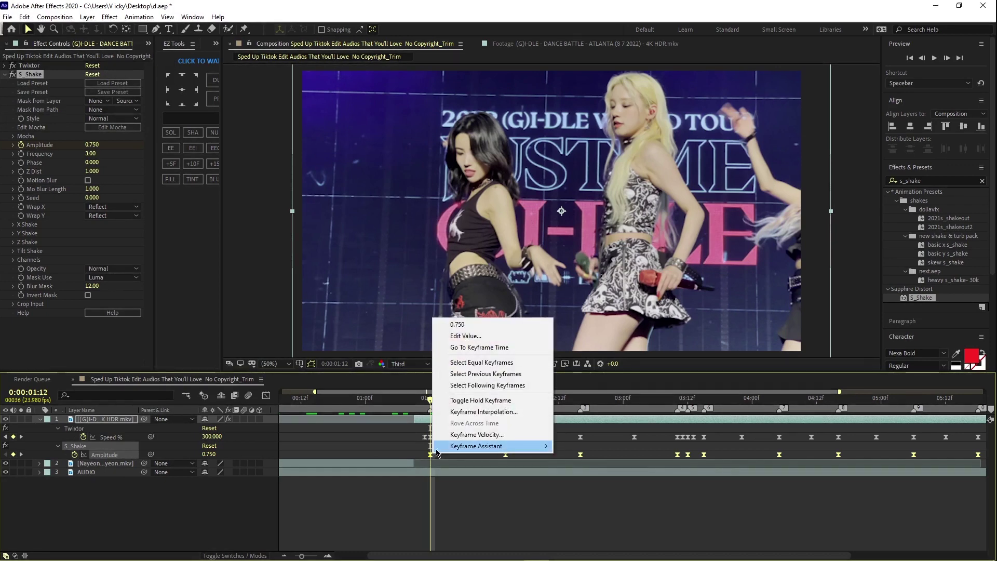
left_click(491, 497)
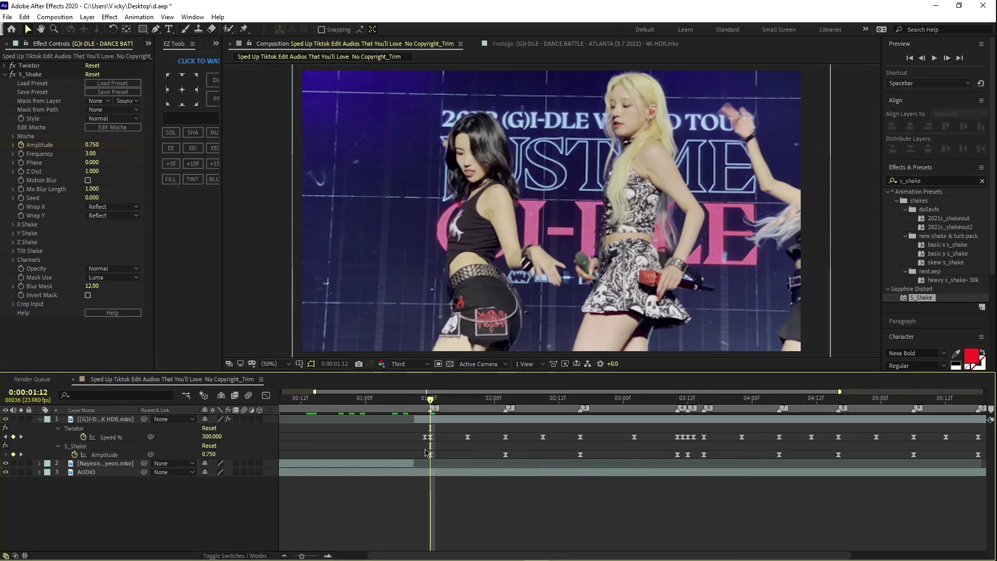
Step: Show the (G)I-DLE clip's S_Shake Amplitude in the Graph Editor as a value graph
left_click(104, 455)
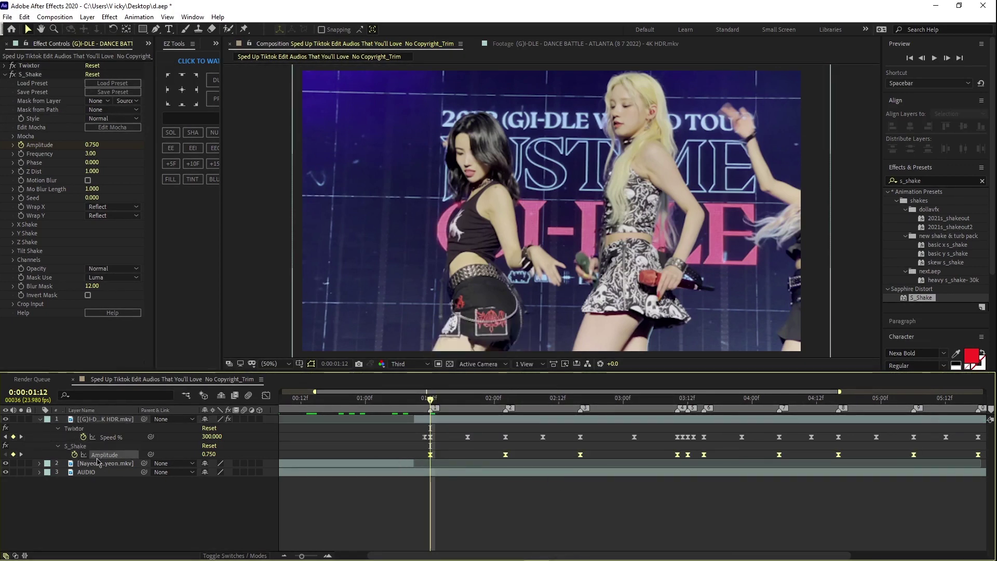
left_click(266, 396)
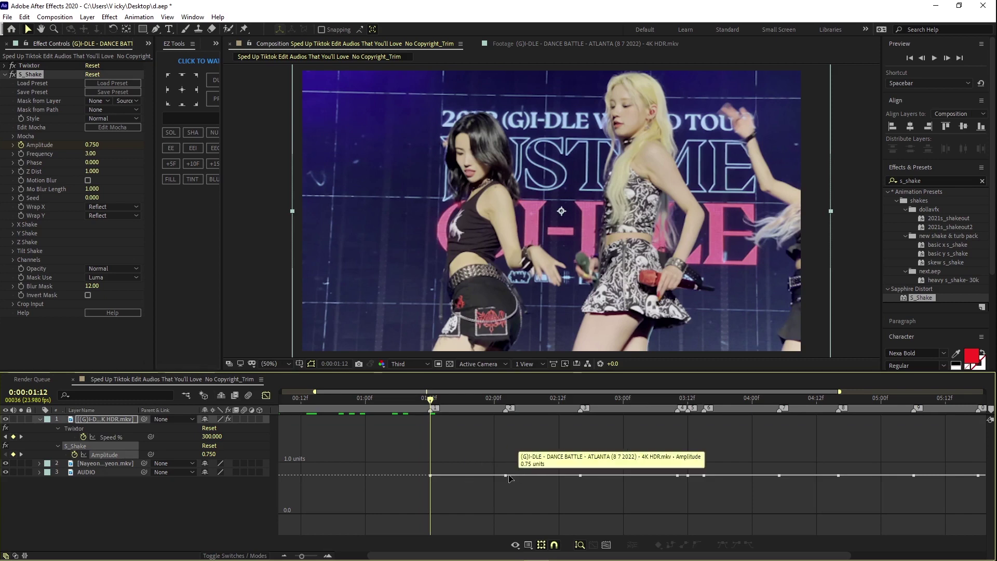
right_click(484, 461)
left_click(503, 358)
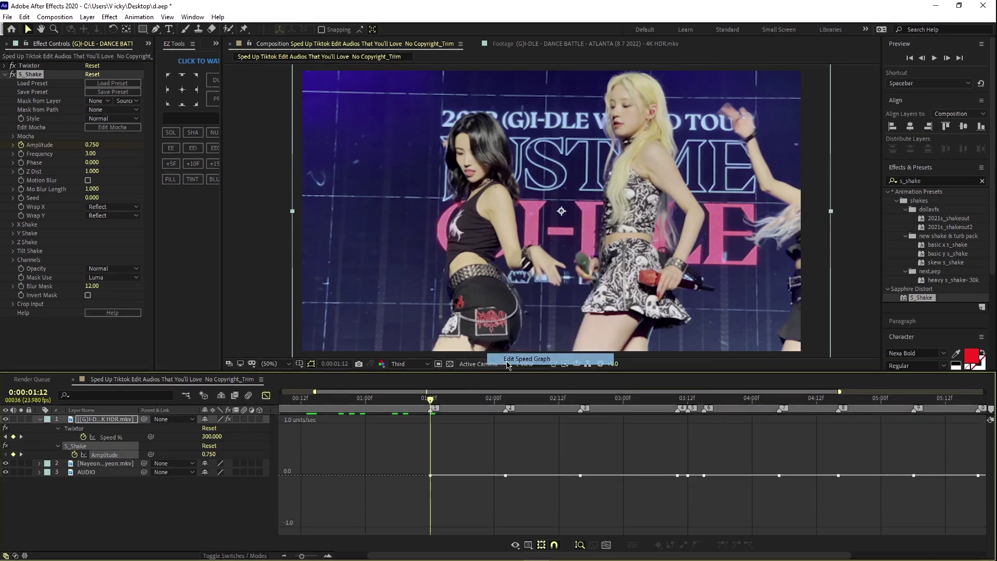
right_click(442, 494)
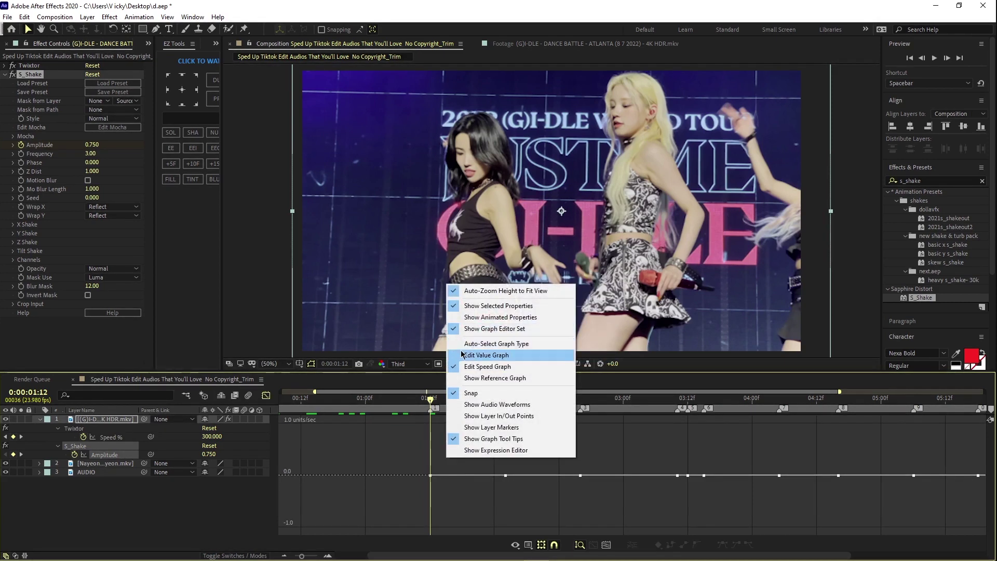
left_click(486, 355)
Step: Bend the Amplitude curve between beat markers 1 and 2 down into a valley of about 0.06
left_click_drag(301, 556, 293, 556)
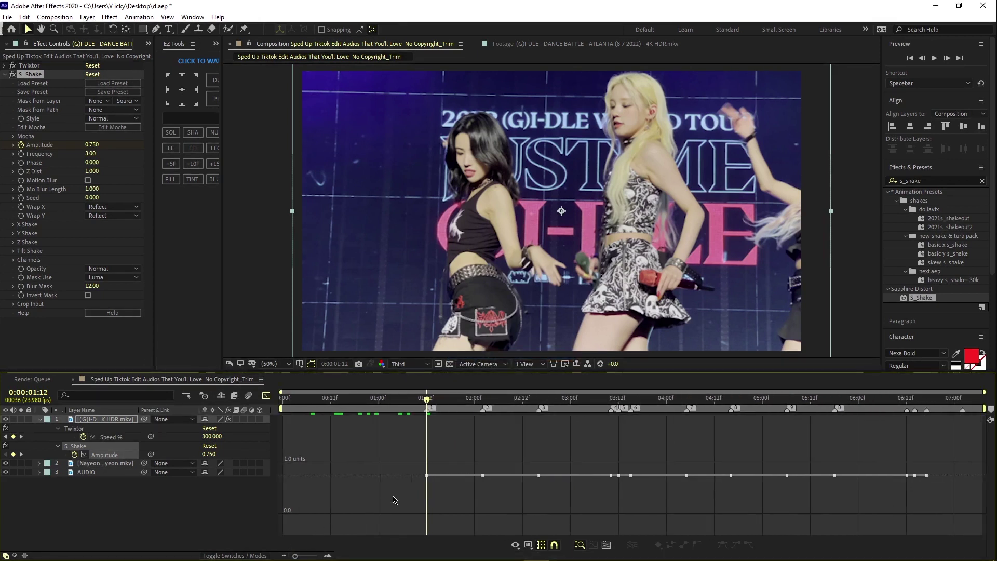
mouse_move(452, 476)
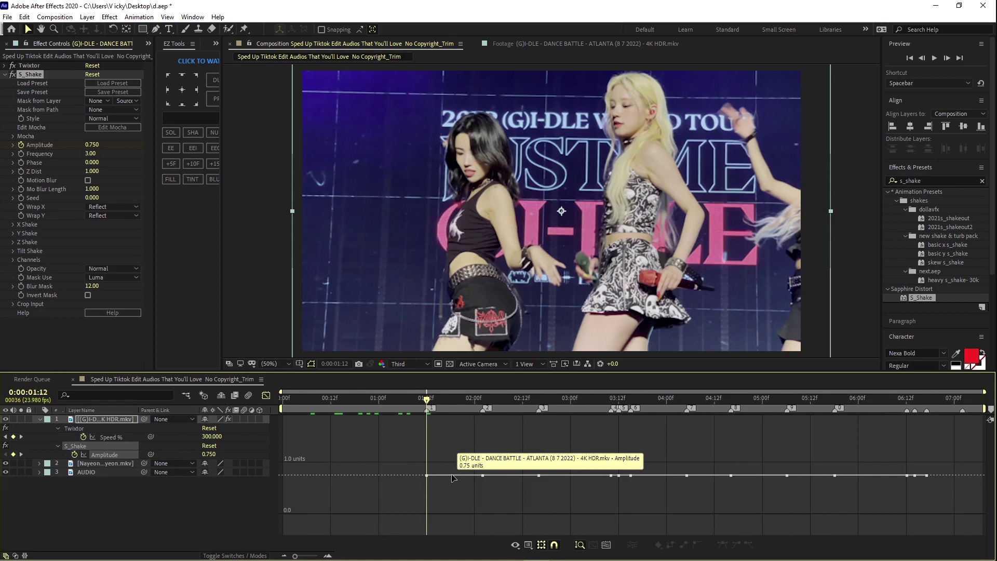
left_click(452, 476)
left_click_drag(294, 551, 310, 556)
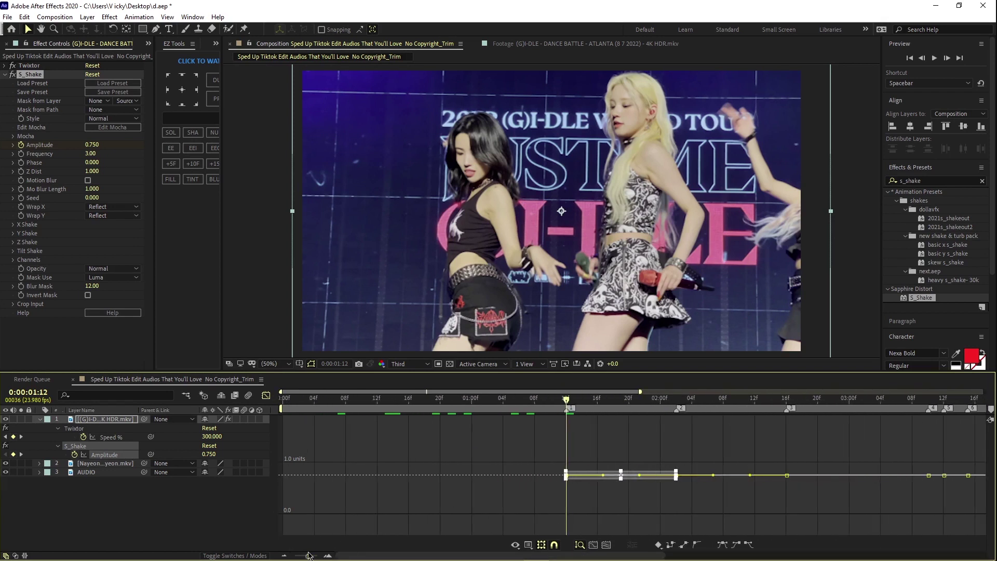
left_click(621, 487)
mouse_move(622, 475)
left_mouse_down()
mouse_move(618, 530)
mouse_move(626, 489)
left_mouse_up()
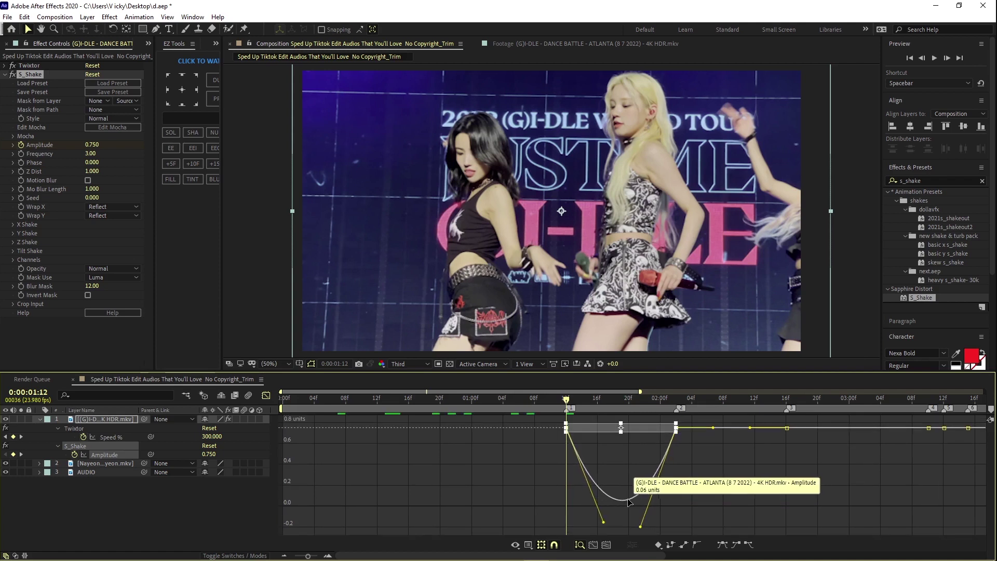
Step: Bend each Amplitude curve segment between beat markers 2 and 7 down into a valley close to zero
left_click_drag(308, 554, 301, 556)
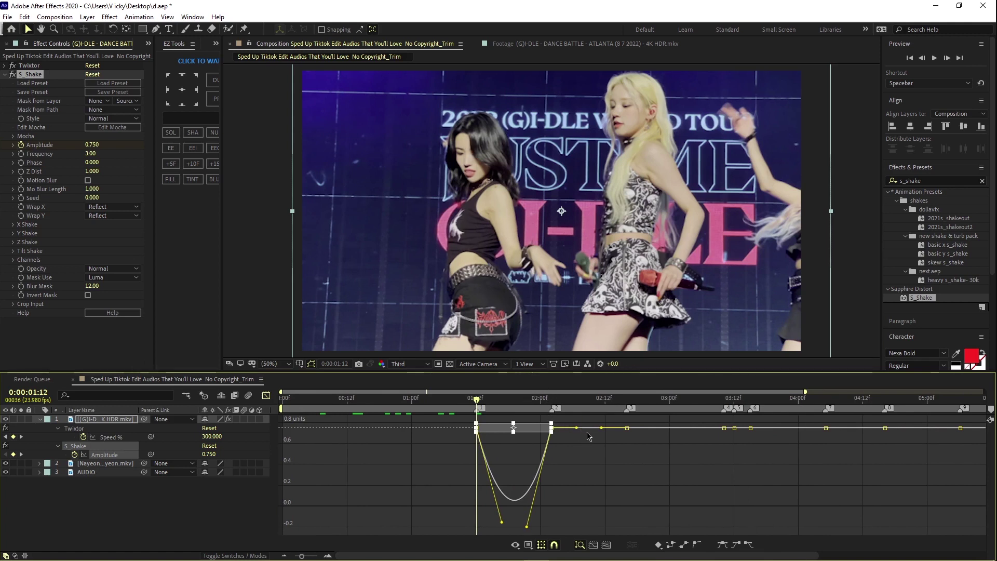
left_click_drag(588, 427, 585, 509)
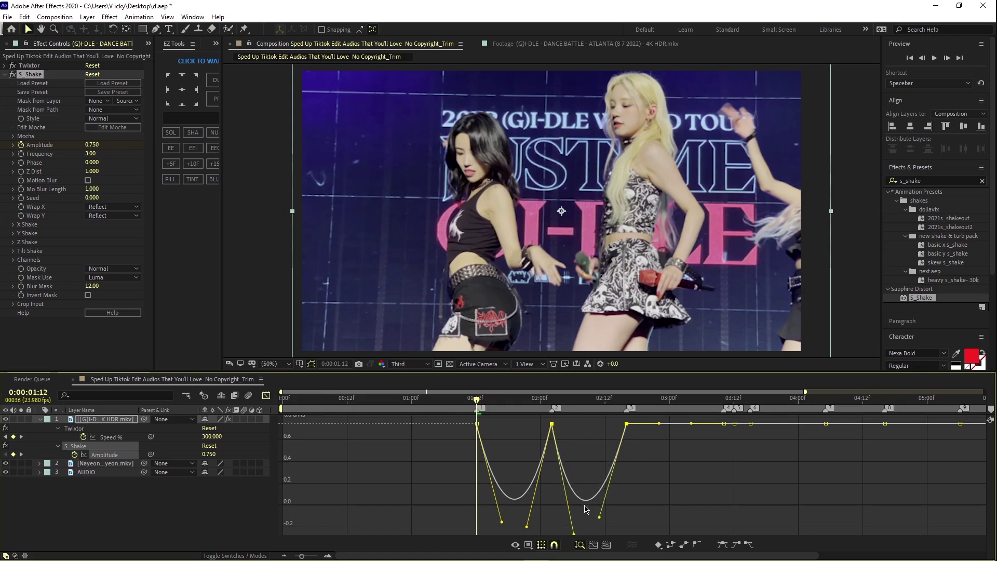
left_click_drag(678, 423, 677, 500)
key("=")
key("=")
left_click_drag(423, 556, 604, 556)
left_click_drag(590, 427, 589, 502)
left_click_drag(640, 428, 639, 510)
left_click_drag(810, 428, 808, 503)
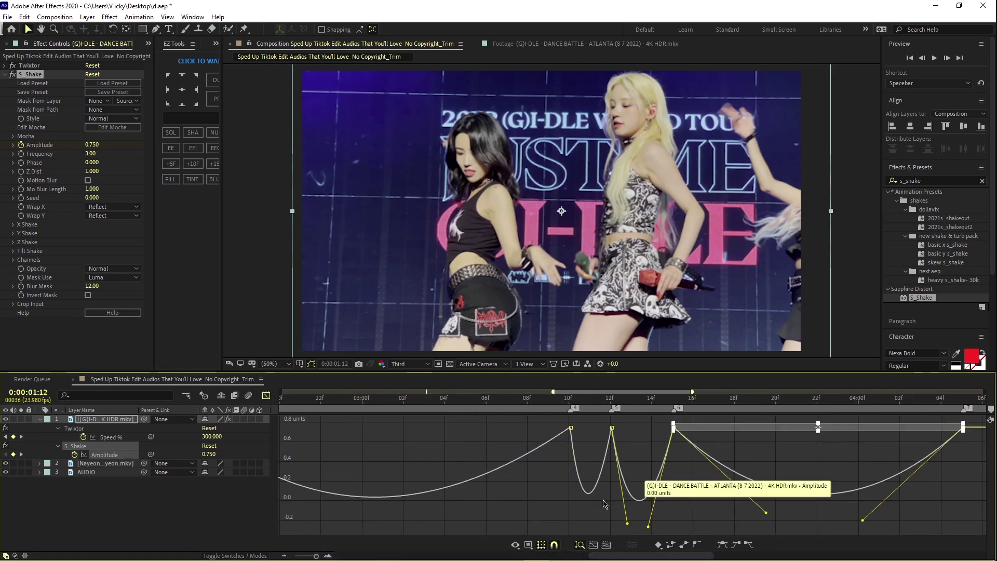
Step: Bend the remaining Amplitude curve segments after beat marker 7 down close to zero, including the two short ones near 0:00:06:14
key("-")
left_click_drag(617, 555, 758, 555)
left_click_drag(465, 427, 464, 499)
left_click_drag(591, 427, 590, 499)
left_click_drag(719, 427, 718, 498)
left_click_drag(763, 555, 833, 556)
left_click_drag(704, 426, 703, 500)
left_click_drag(800, 426, 805, 461)
key("ctrl+z")
scroll(808, 457, "down", 2)
scroll(821, 439, "up", 1)
left_click_drag(829, 426, 851, 491)
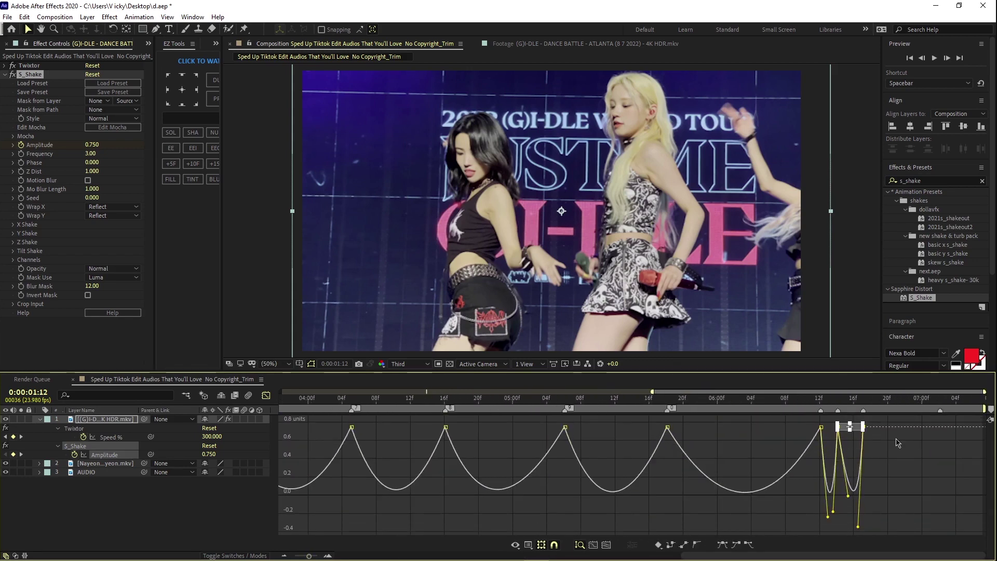
Step: Add one more S_Shake Amplitude keyframe of 0.75 at 0:00:07:02, ease it and save the project
left_click(266, 395)
key("space")
key("-")
left_click_drag(520, 555, 711, 555)
left_click_drag(514, 399, 956, 399)
left_click(13, 454)
left_click(265, 395)
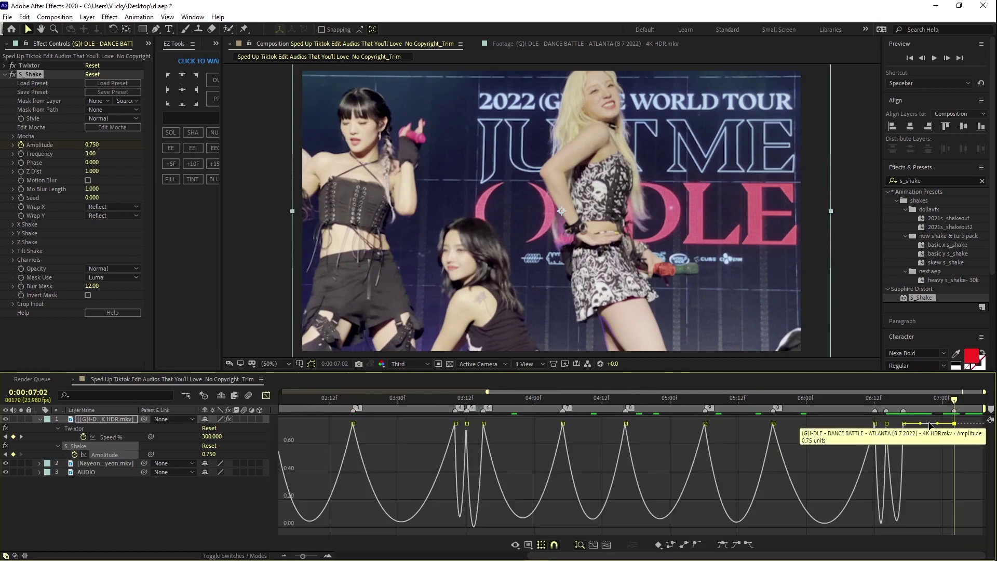
key("shift+F3")
key("ctrl+s")
Step: Play back the (G)I-DLE clip from about 0:00:01:10 to check the shake on the beats
key("space")
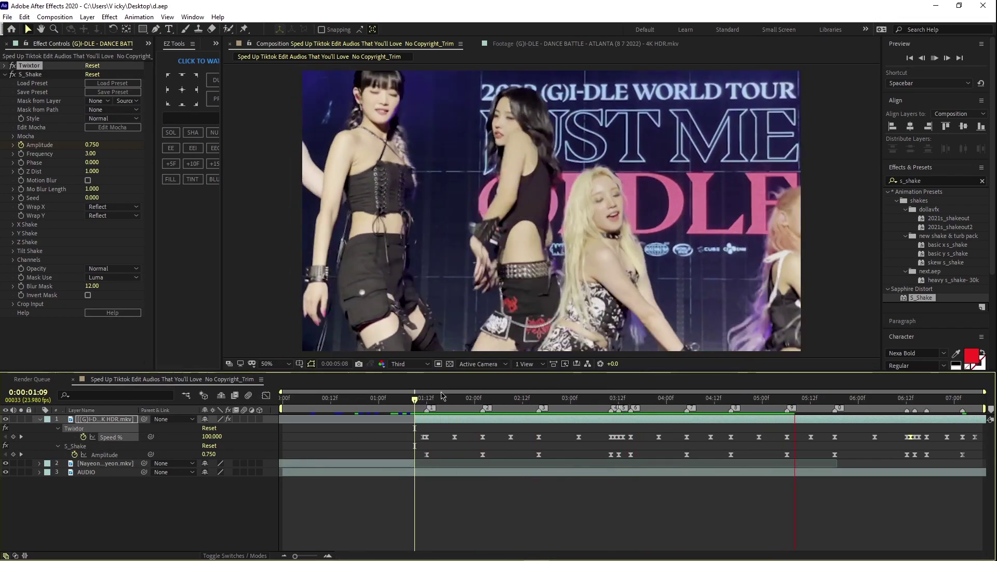
left_click(419, 399)
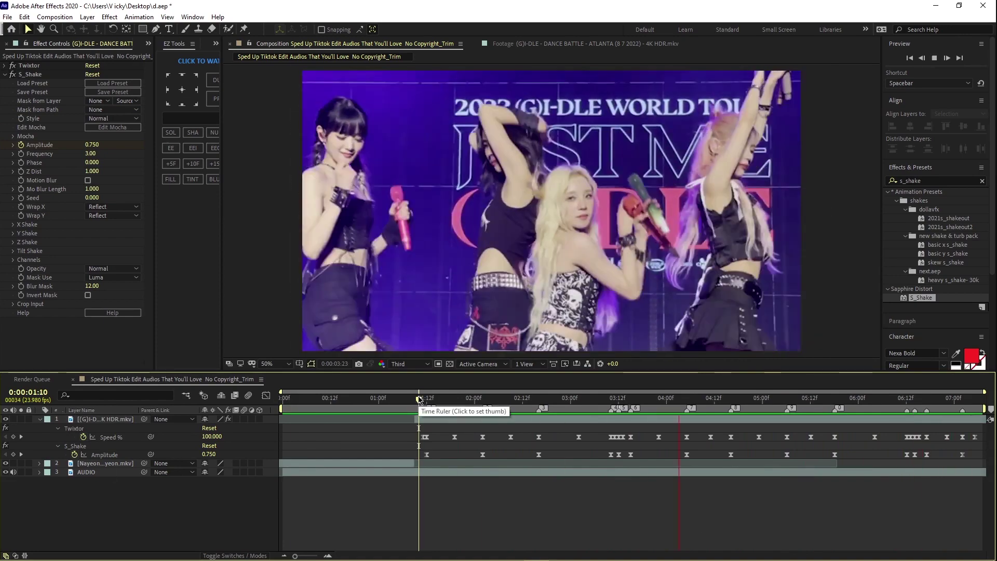
key("space")
key("space")
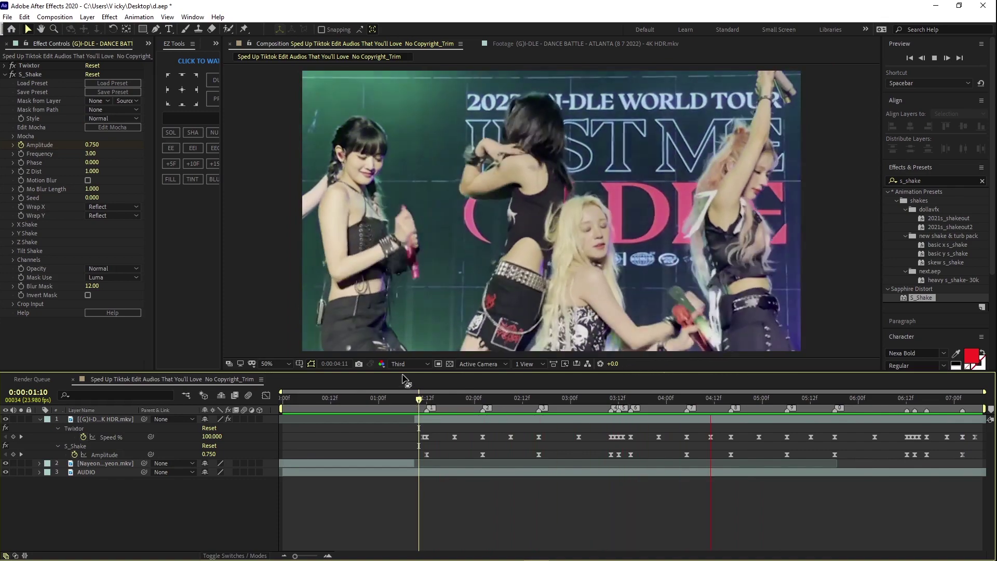
key("space")
Step: Set the S_Shake X Rand Amp to 0 and preview the clip from 0:00:01:09
left_click(13, 233)
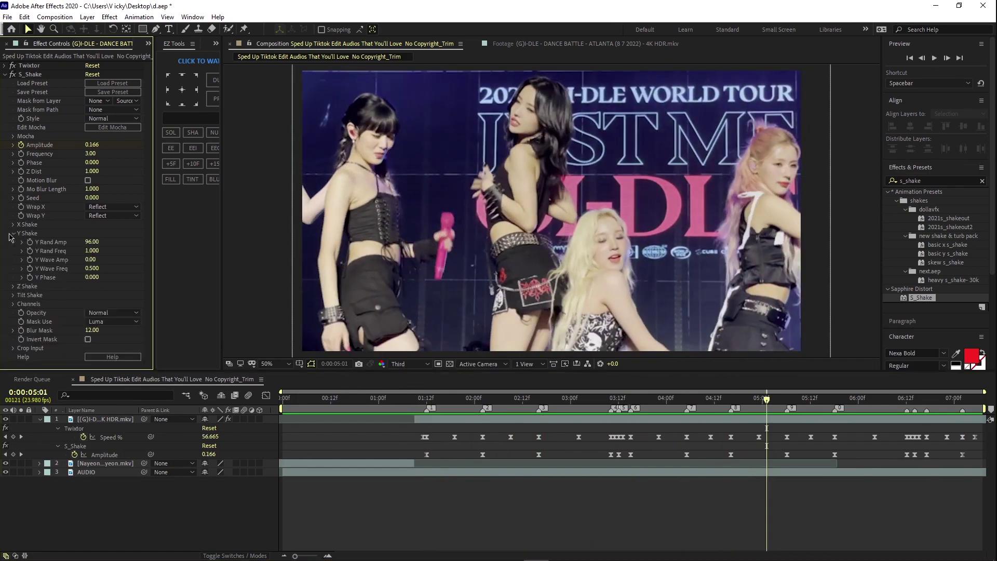
left_click(14, 233)
left_click(13, 224)
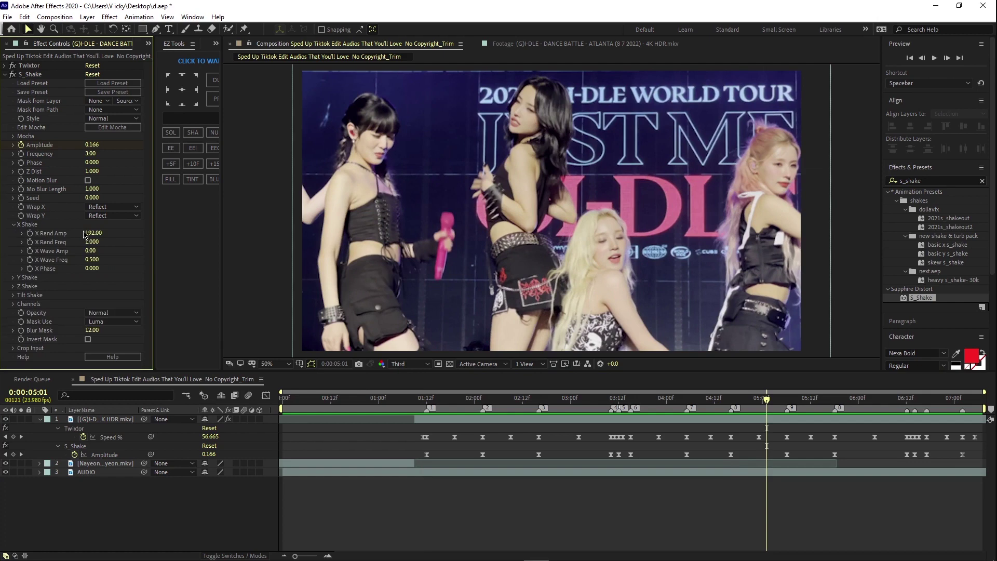
left_click_drag(88, 233, 2, 247)
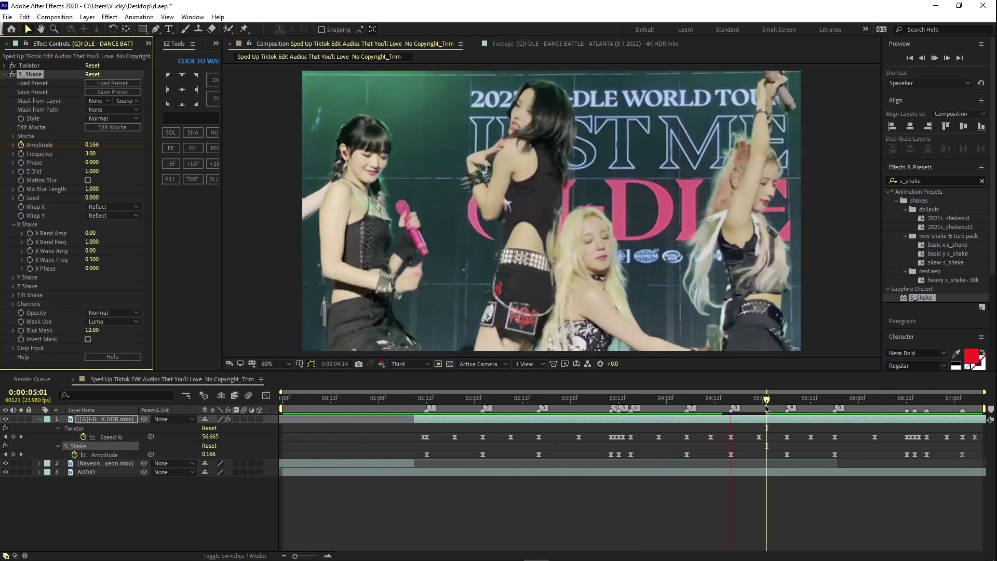
left_click_drag(766, 408, 414, 415)
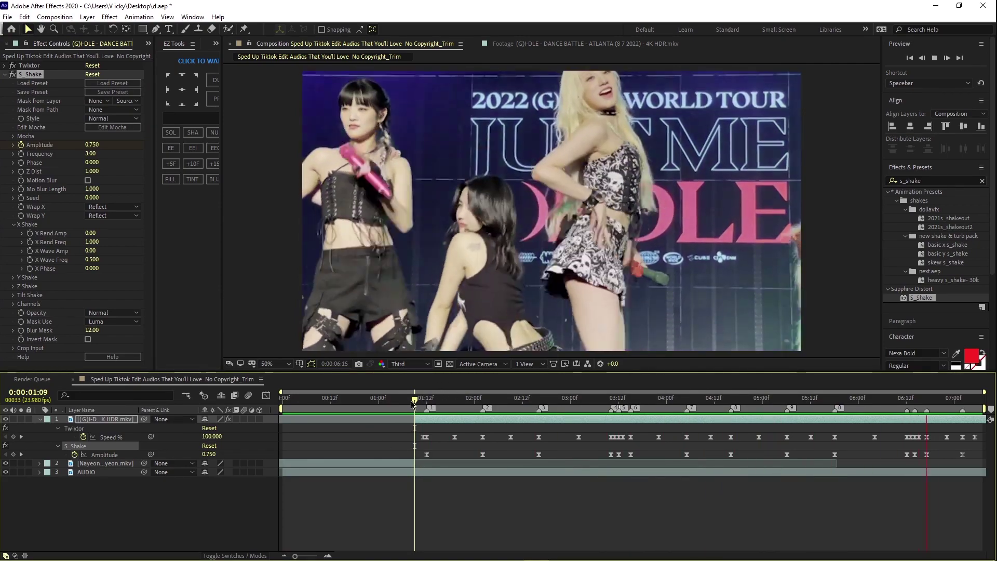
key("space")
Step: Hide the clip's keyframed properties, clear and collapse the effects search, and fold up the S_Shake settings
key("u")
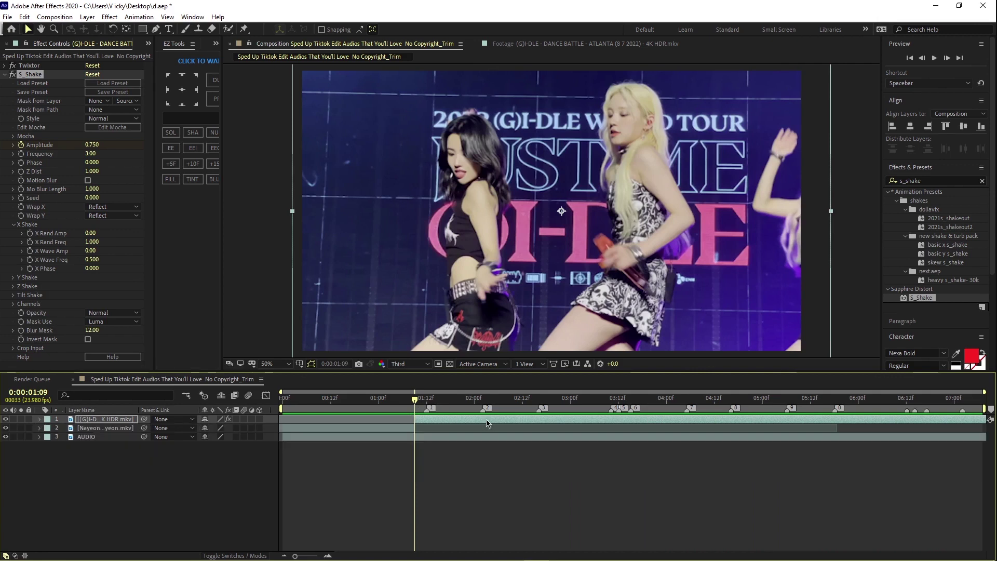
left_click(980, 179)
left_click(943, 168)
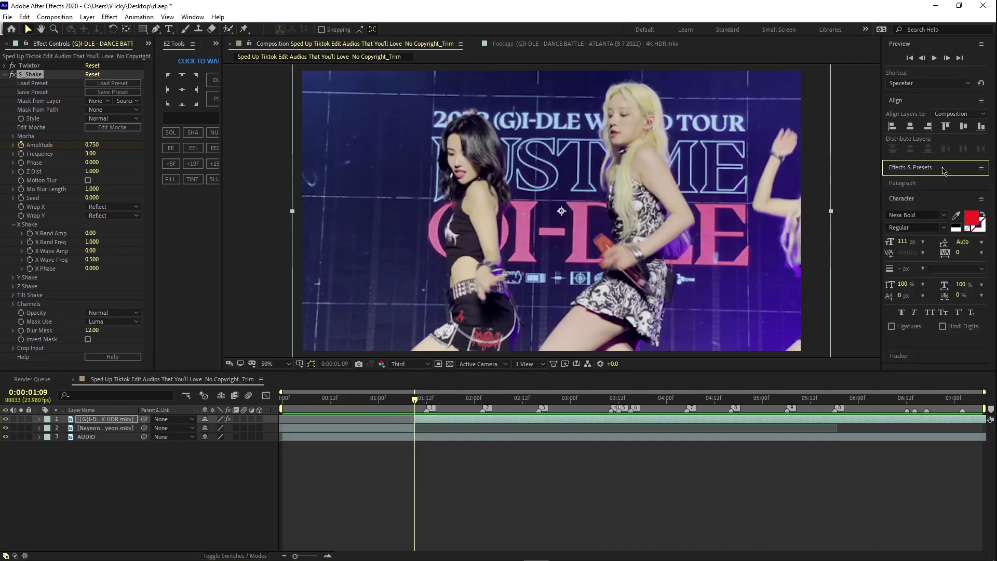
left_click(585, 463)
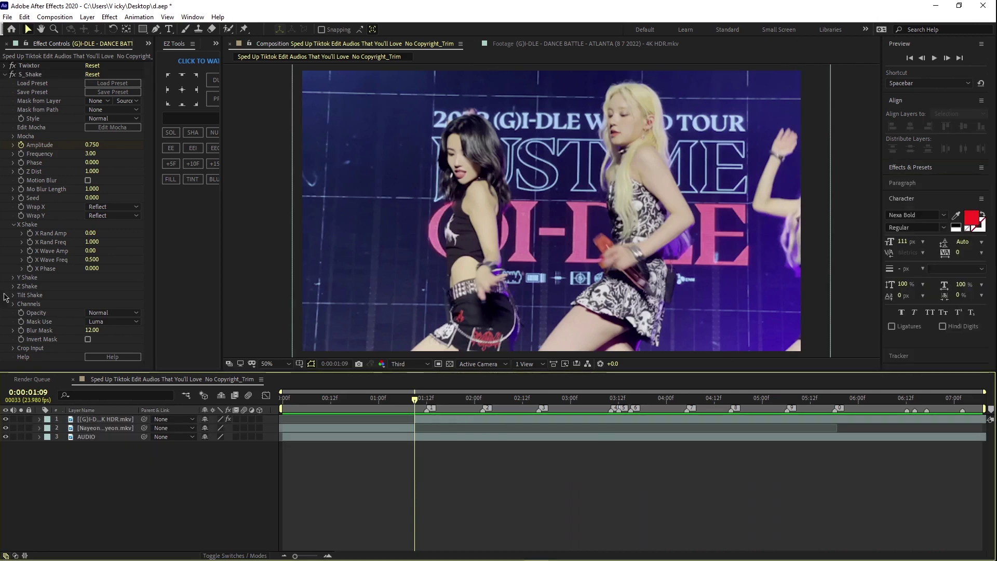
left_click(5, 74)
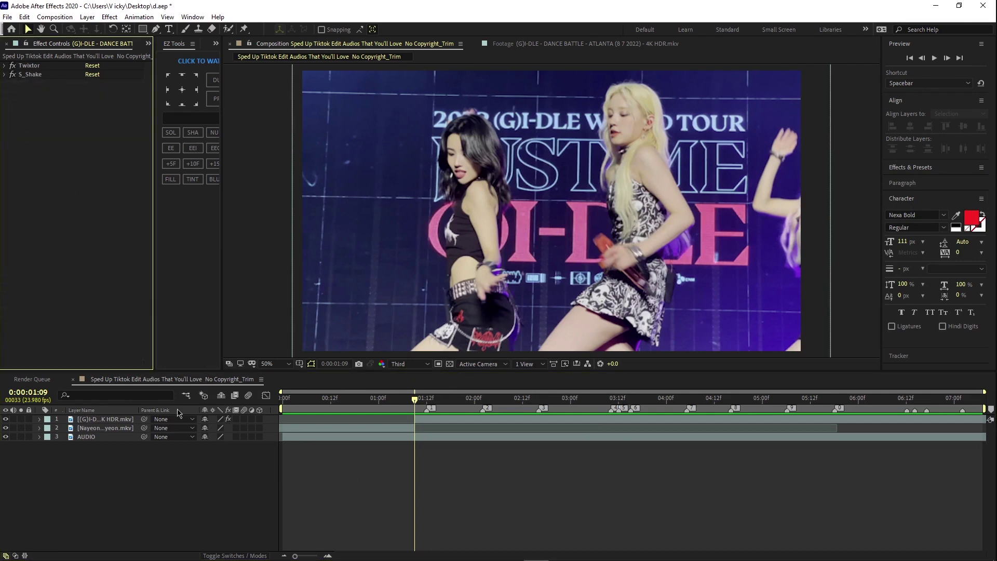
Step: Enable motion blur on all layers and for the whole composition
left_click(115, 446)
key("ctrl+a")
left_click(244, 428)
left_click(248, 395)
left_click(243, 468)
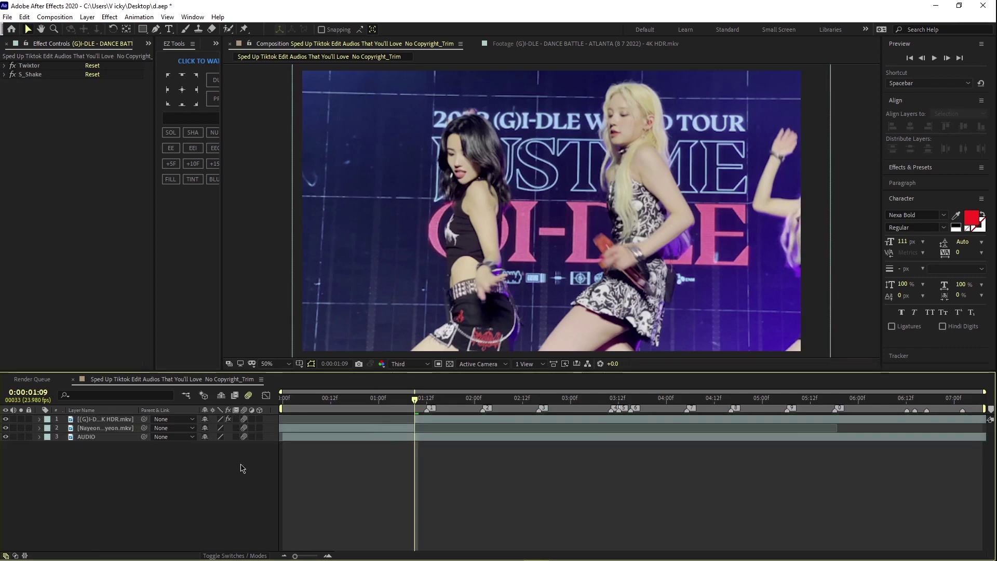
Step: Add a null object on top of the layers and make it start at 0:00:01:09 with the (G)I-DLE clip
right_click(240, 468)
mouse_move(270, 350)
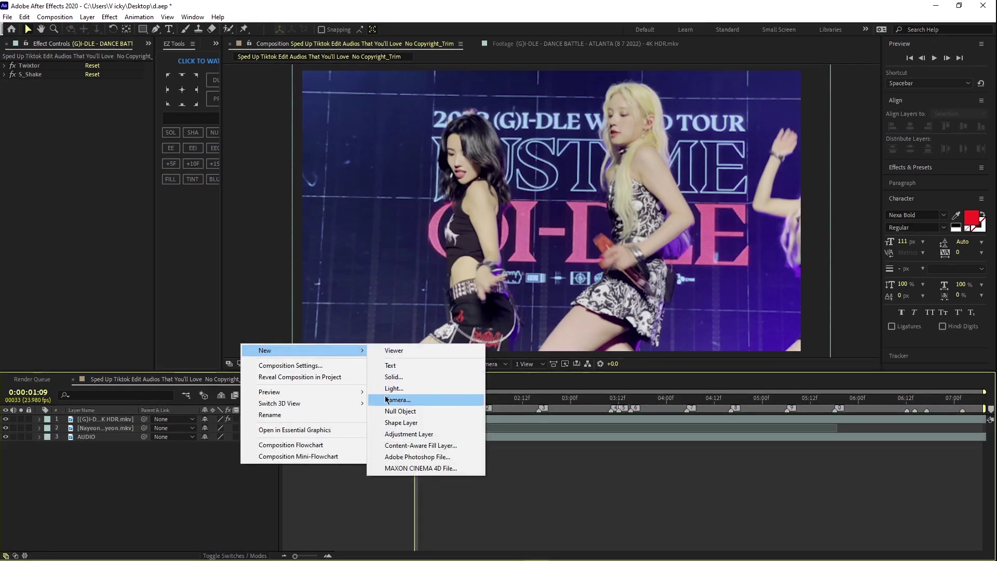
left_click(389, 411)
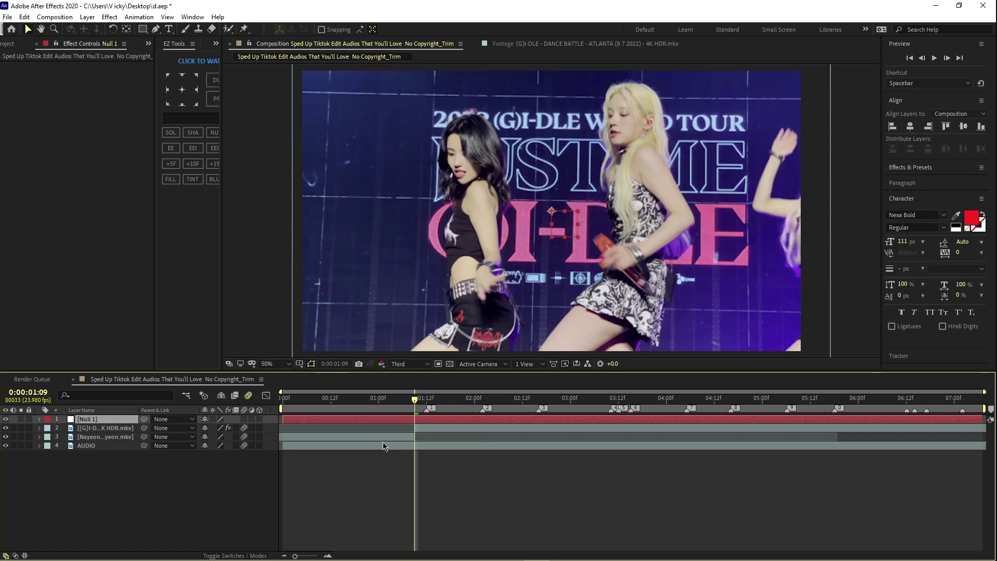
left_click_drag(320, 423, 419, 424)
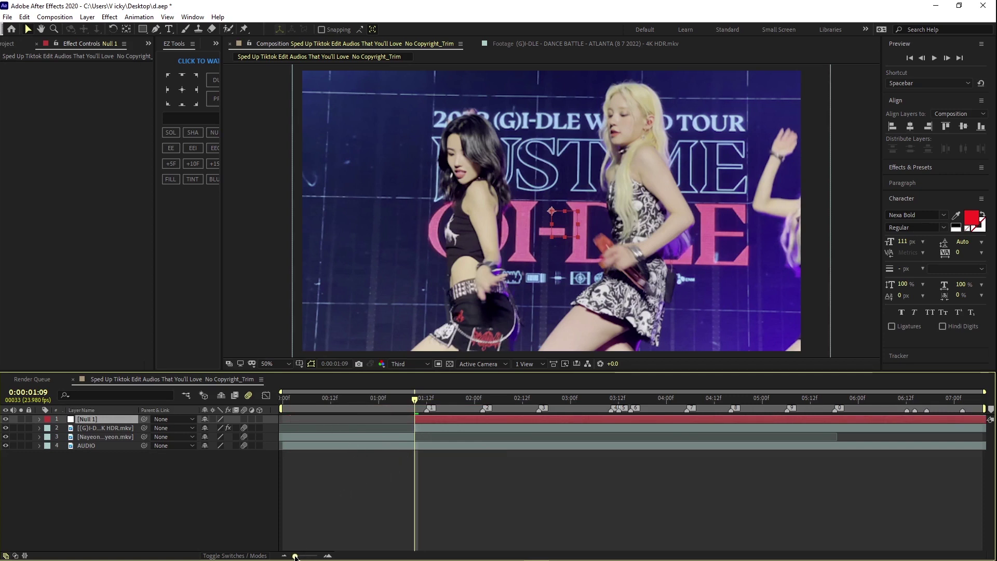
left_click_drag(295, 556, 306, 556)
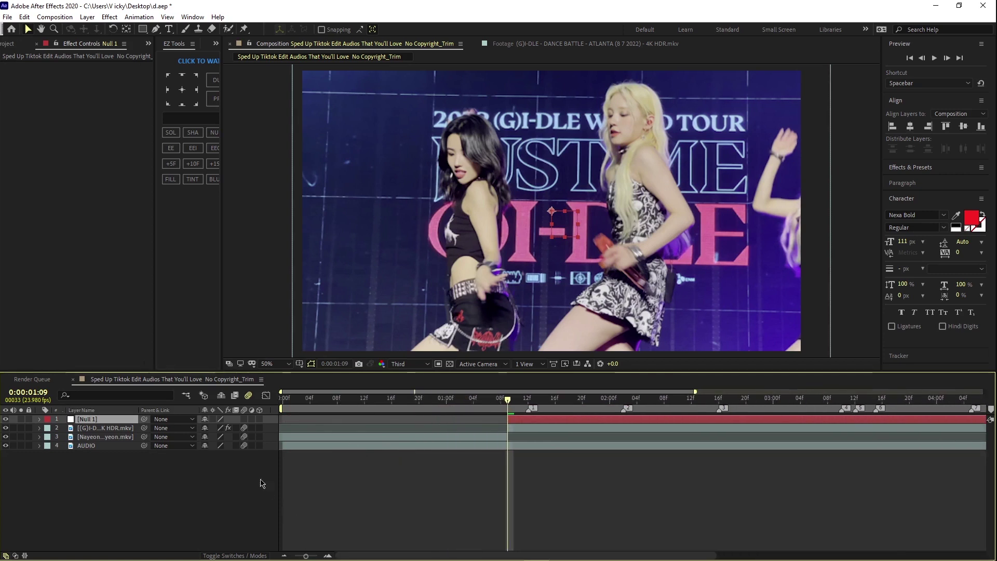
Step: Parent the (G)I-DLE clip to the null object and check the stretch between beat markers 1 and 2
left_click(121, 429)
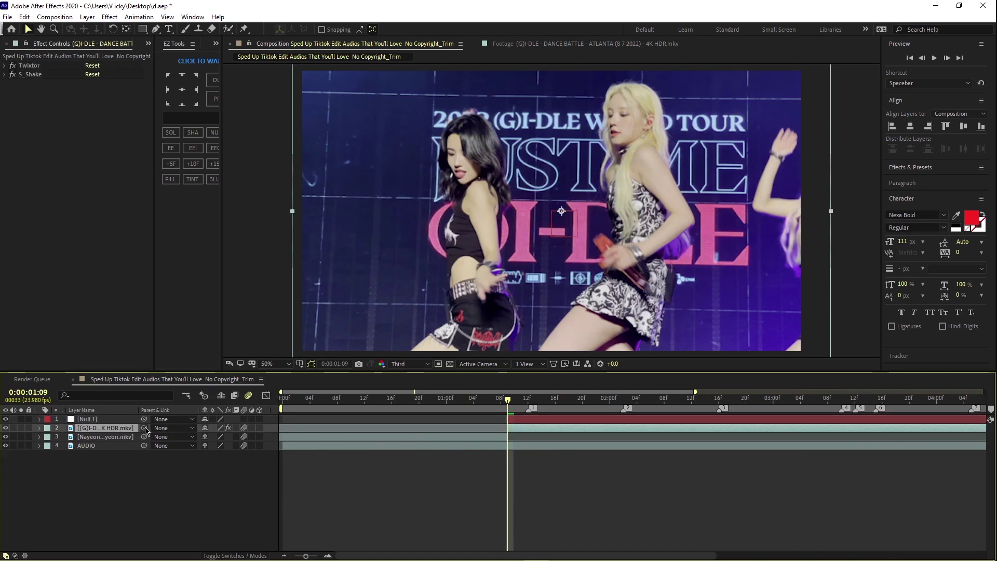
left_click_drag(145, 429, 106, 420)
left_click_drag(515, 401, 516, 440)
key("space")
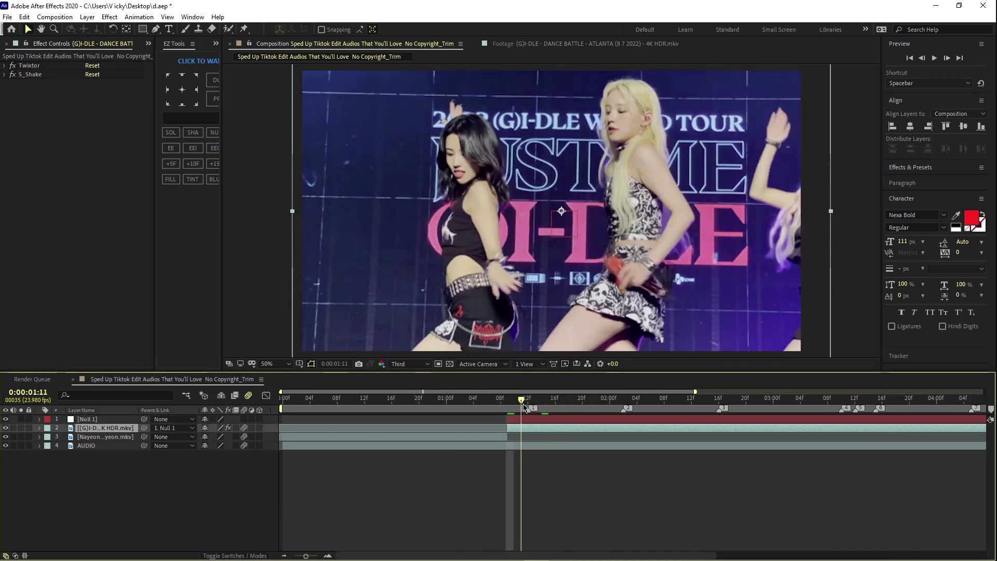
left_click_drag(592, 419, 623, 424)
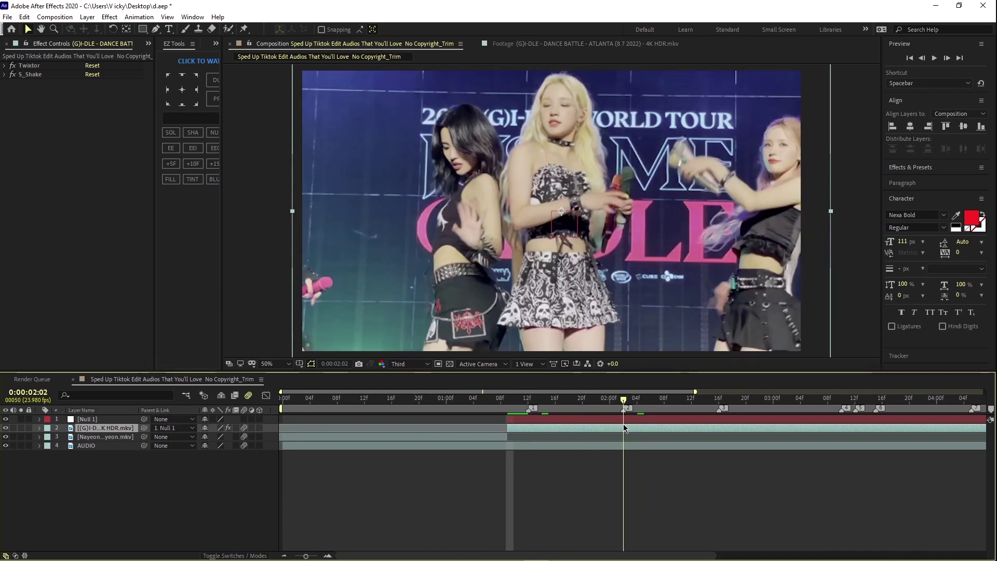
left_click_drag(623, 424, 521, 436)
Step: Reveal the null object's Position and Scale and move the current time to beat marker 1 at 0:00:01:12
left_click(528, 418)
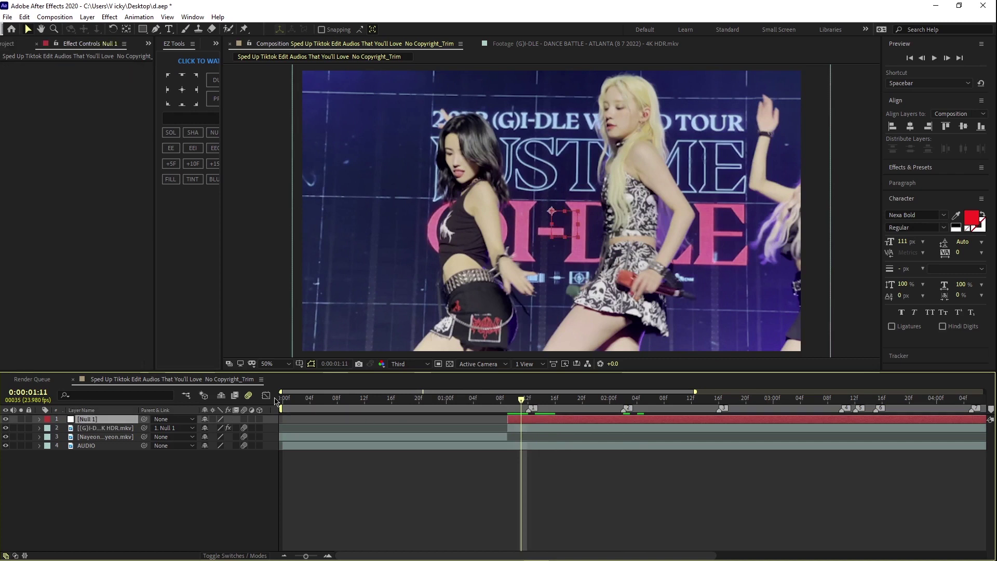
key("s")
key("shift+p")
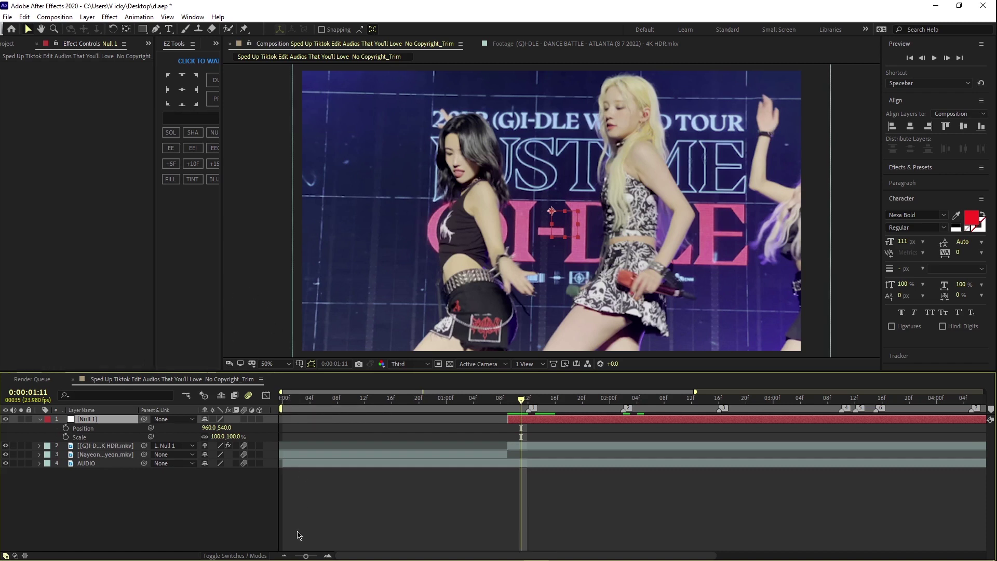
left_click_drag(304, 555, 299, 556)
left_click(456, 398)
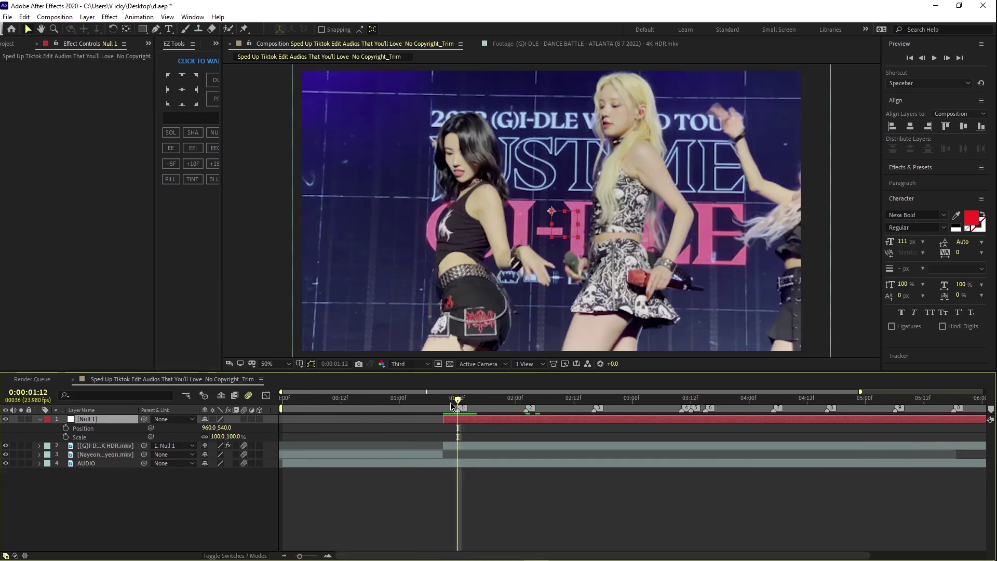
Step: Keyframe the first null's Position and Scale at beat marker 1, and set 1206, 638 and 122% at 0:00:02:16
left_click(66, 437)
left_click(66, 428)
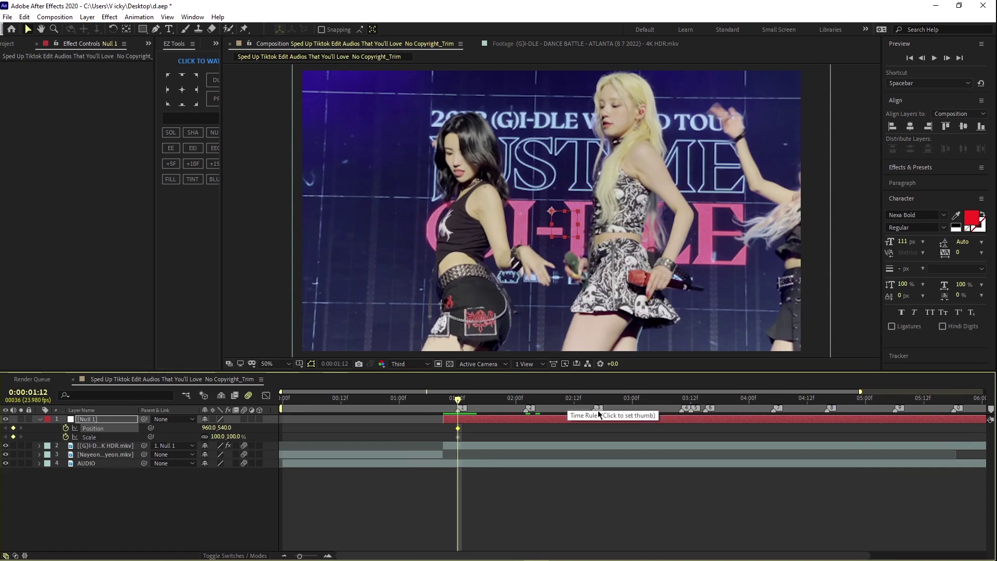
left_click_drag(460, 402, 595, 439)
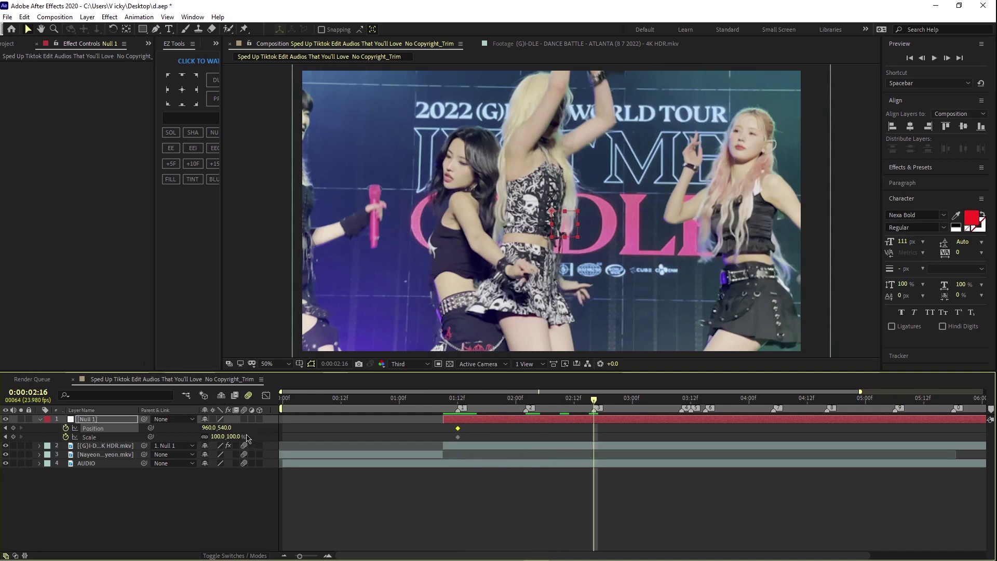
left_click_drag(209, 427, 259, 439)
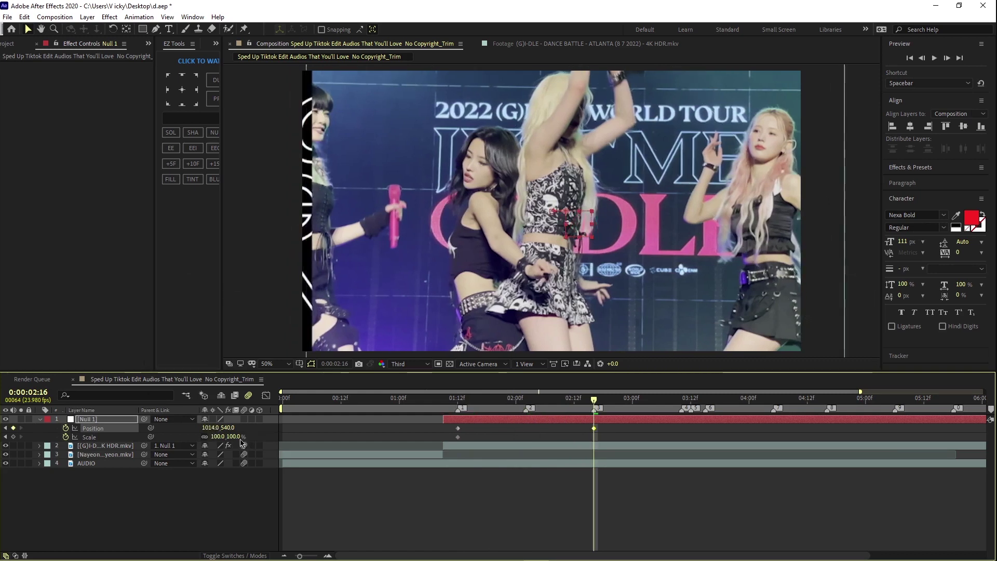
left_click_drag(211, 427, 290, 448)
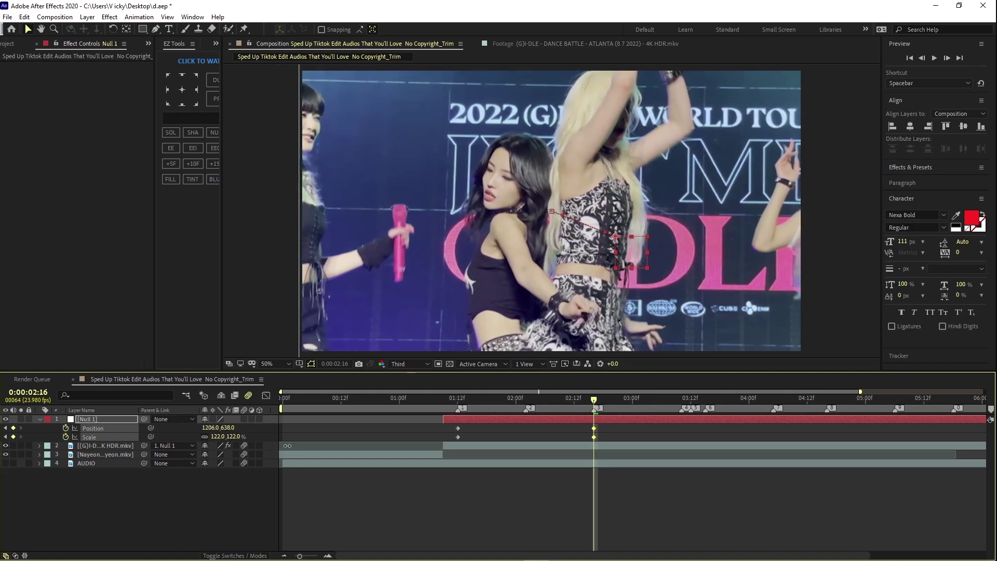
Step: Apply Easy Ease to the first null's Position and Scale keyframes and show their speed graph with the current time at beat marker 2
left_click_drag(630, 435, 419, 454)
key("F9")
left_click_drag(593, 402, 525, 399)
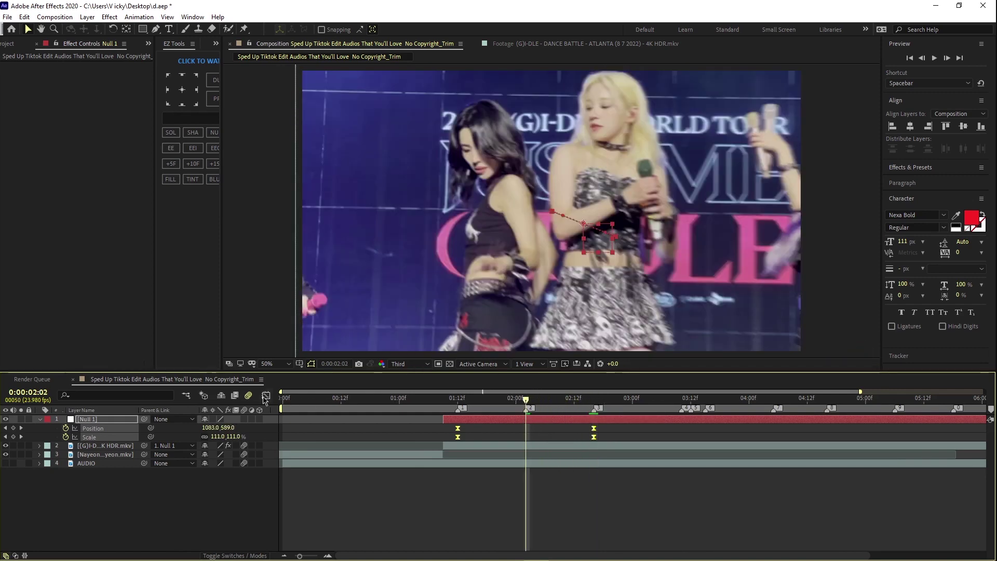
left_click(266, 396)
right_click(444, 460)
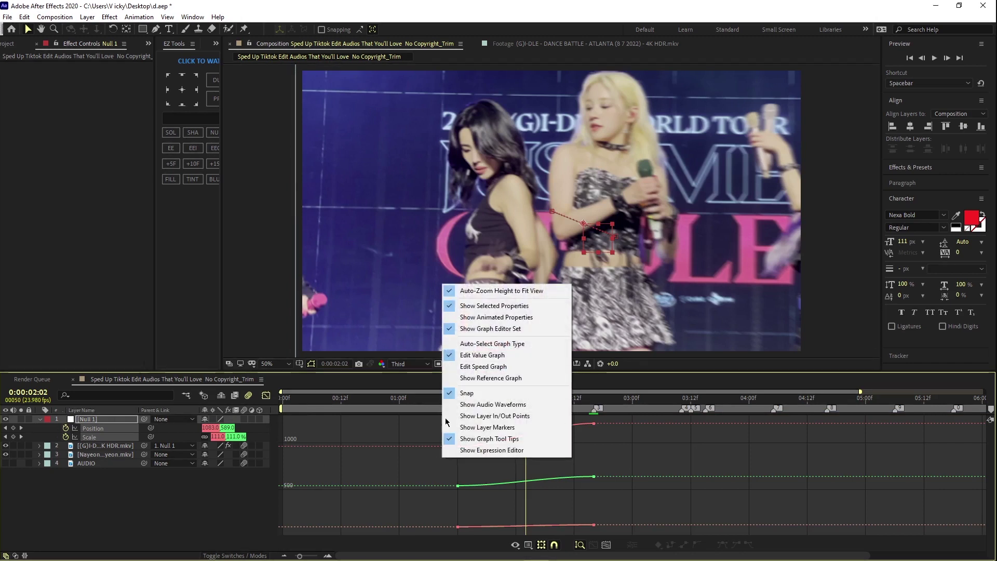
left_click(481, 371)
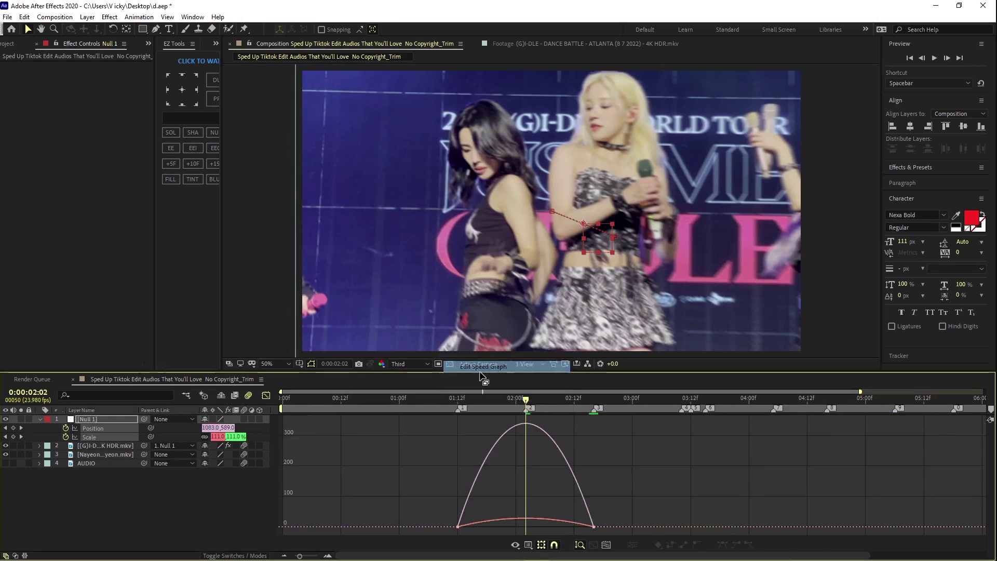
Step: Shape the first null's Position and Scale speed curves into symmetrical peaks at beat marker 2
left_click(594, 528)
left_click_drag(572, 528, 554, 527)
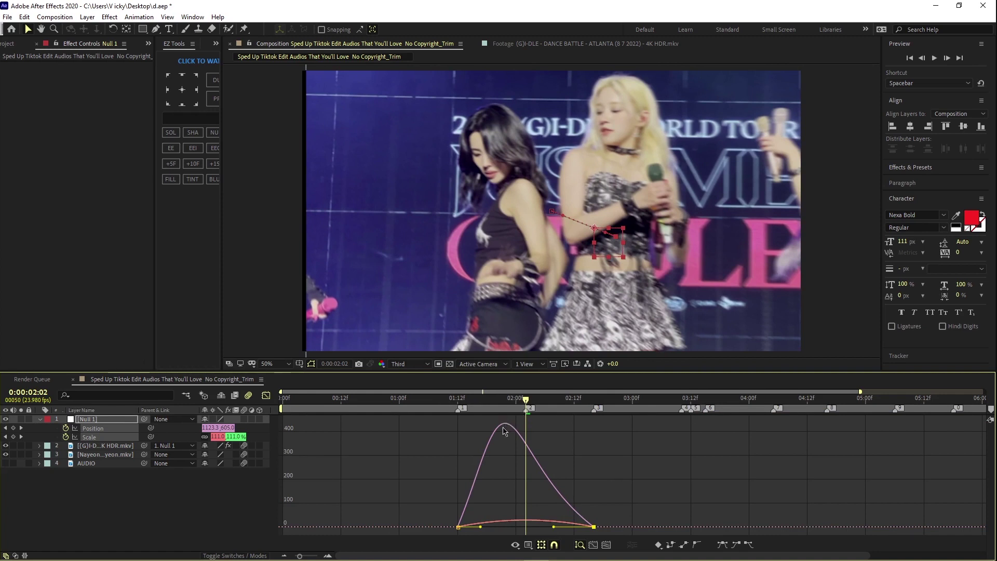
left_click_drag(482, 528, 498, 528)
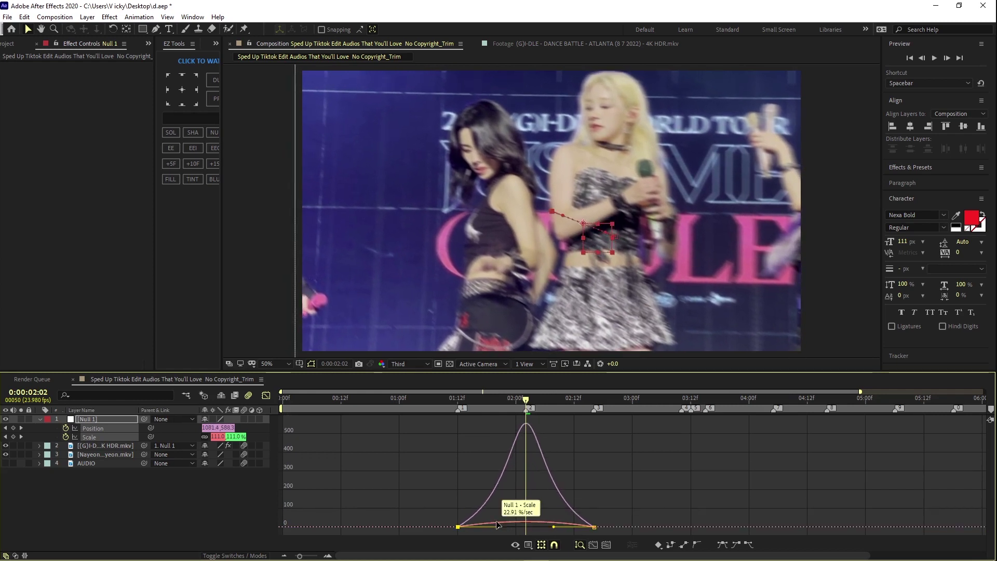
left_click(507, 528)
left_click_drag(481, 523, 493, 523)
left_click_drag(571, 524, 503, 524)
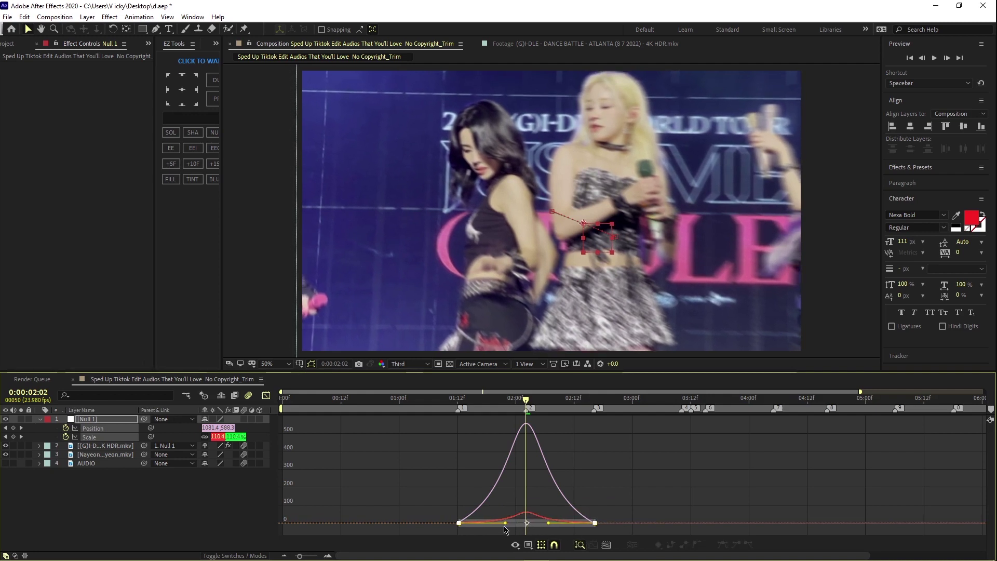
left_click_drag(505, 527, 544, 523)
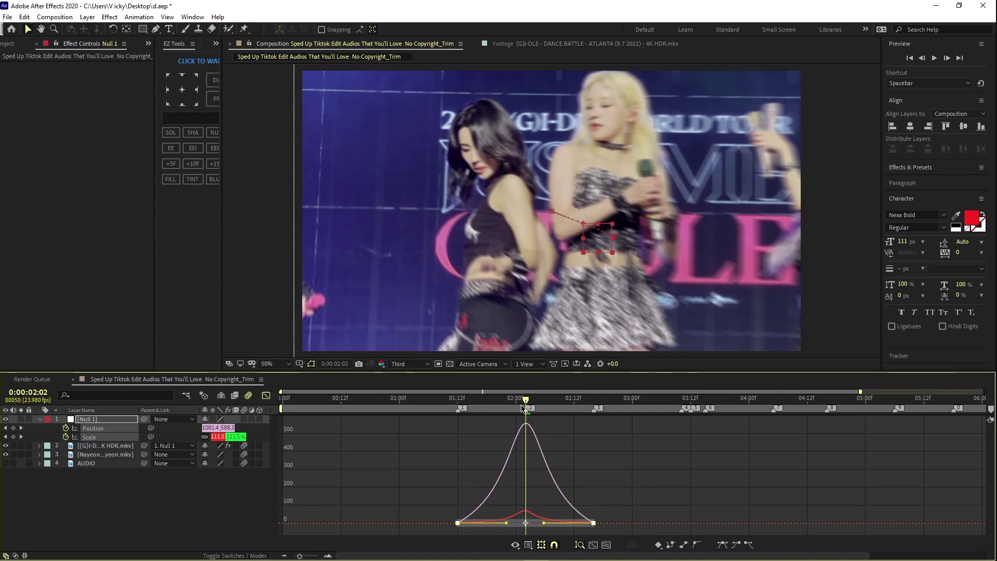
Step: Leave the graph editor, preview the null movement from beat marker 1 and put the current time at 0:00:02:02
key("j")
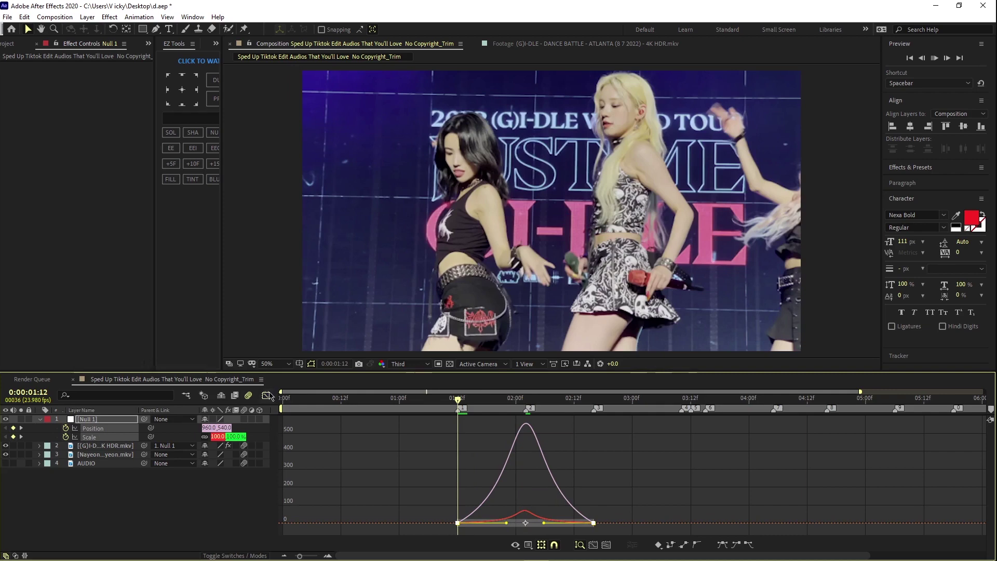
left_click(268, 396)
key("space")
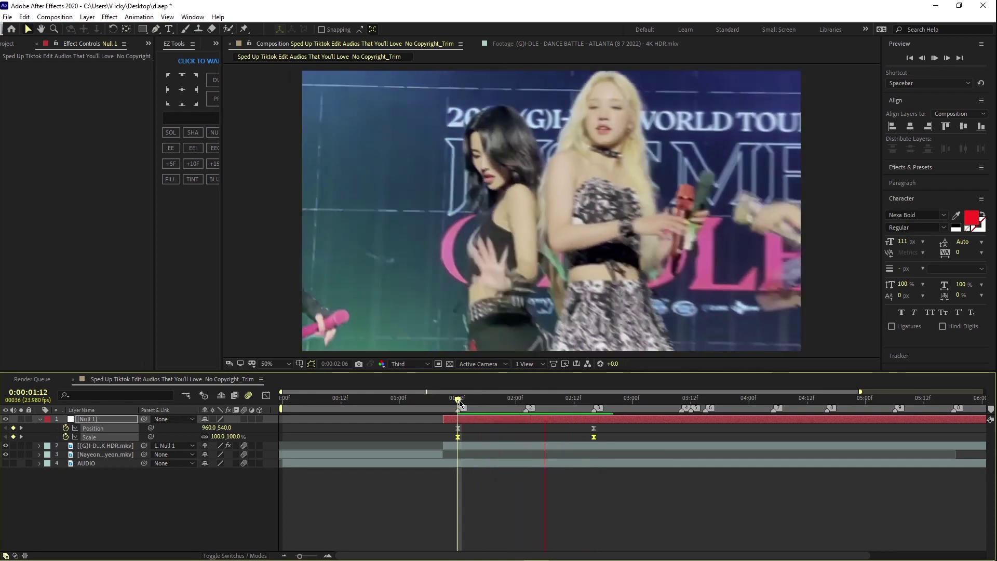
left_click_drag(459, 400, 528, 438)
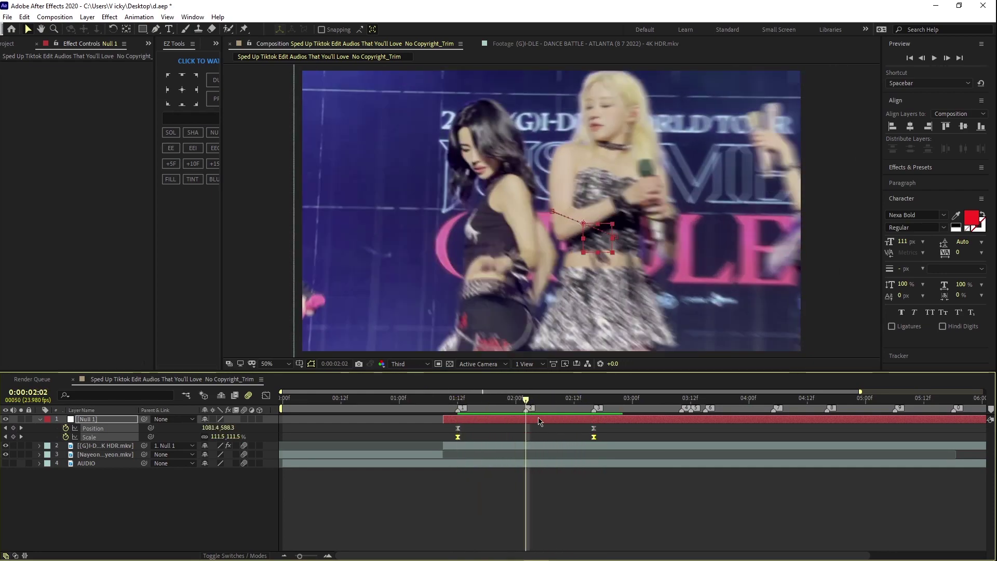
Step: Add a second null object and trim it to start at 0:00:01:09 with the (G)I-DLE clip
right_click(416, 492)
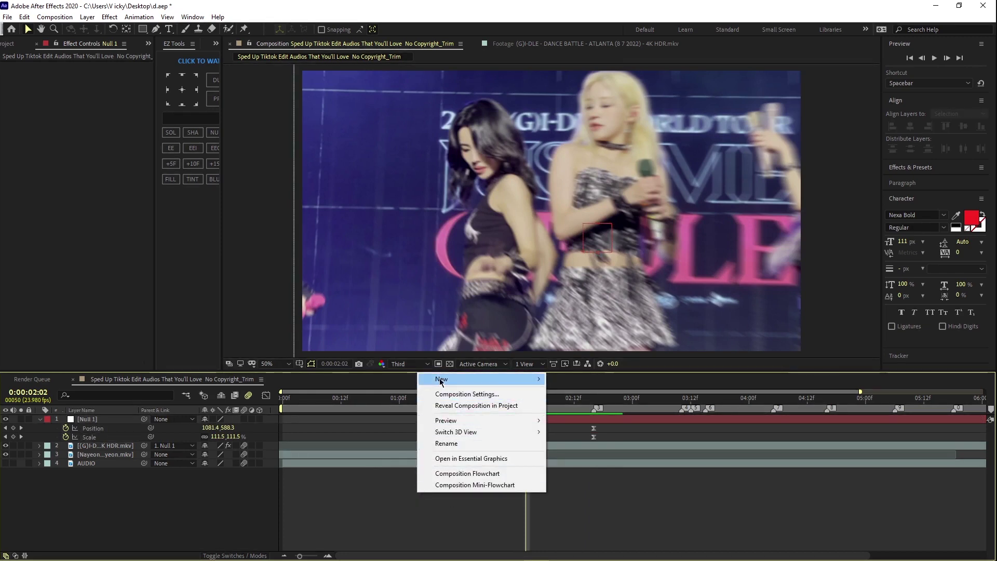
mouse_move(437, 381)
left_click(628, 439)
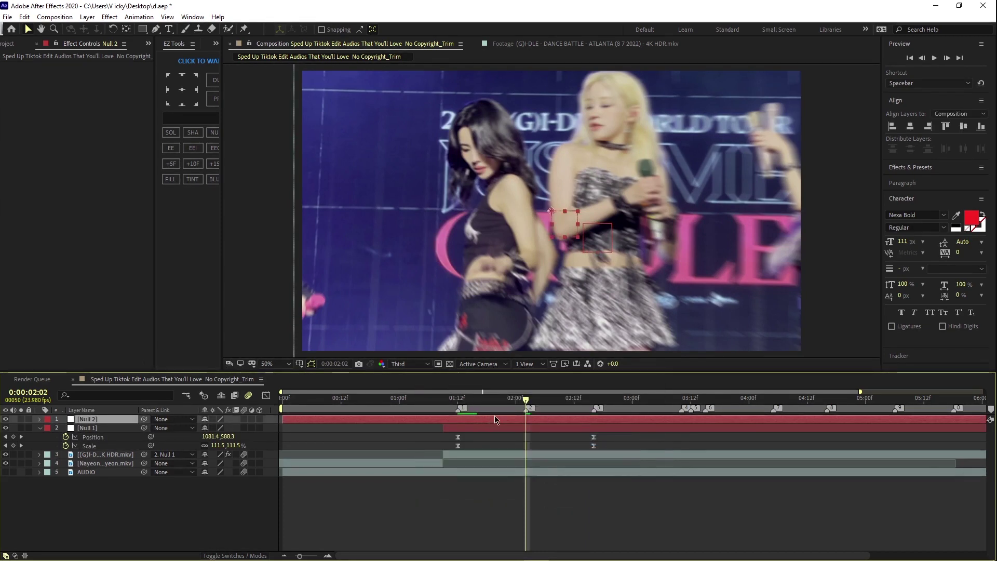
left_click_drag(519, 404, 443, 405)
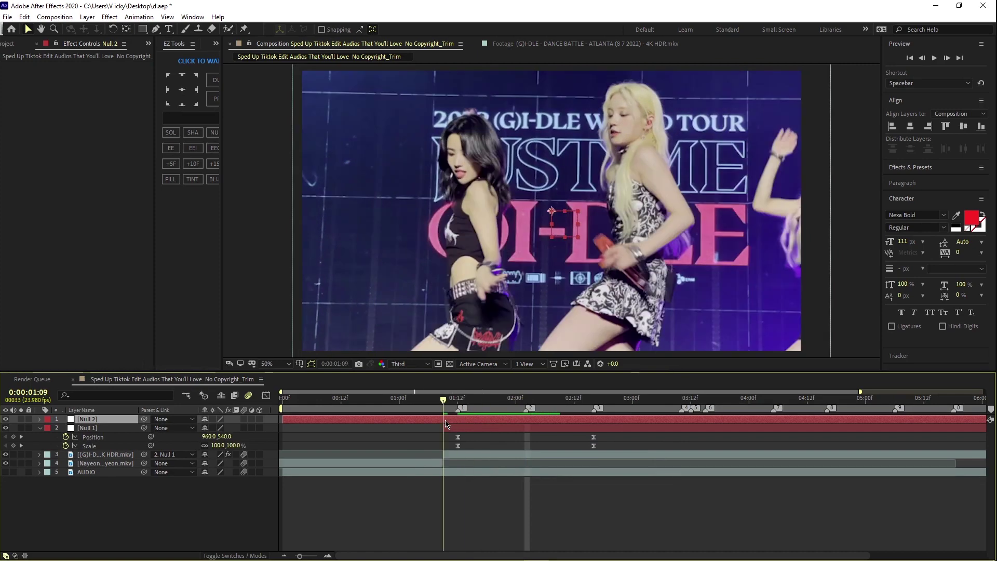
key("ctrl+shift+d")
key("Delete")
Step: Return to beat marker 2 at 0:00:02:02 and parent the first null to the second null
left_click_drag(448, 400, 526, 403)
left_click(527, 421)
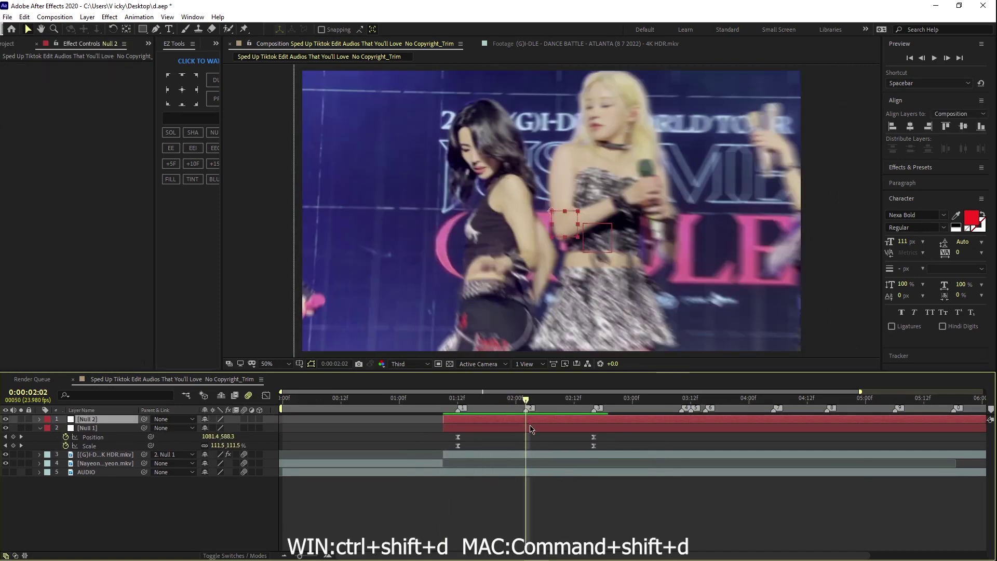
left_click(530, 429)
left_click(111, 455)
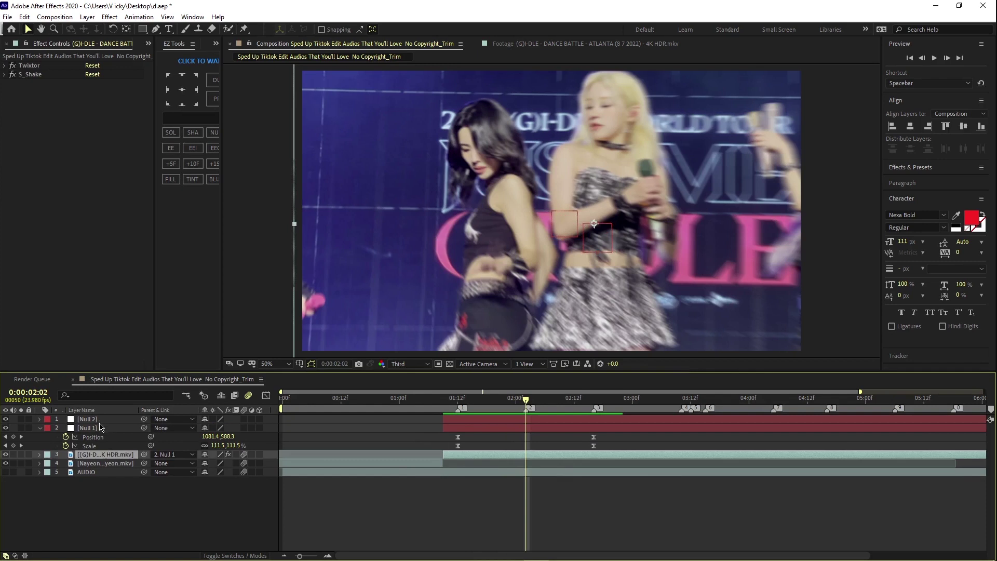
left_click(99, 420)
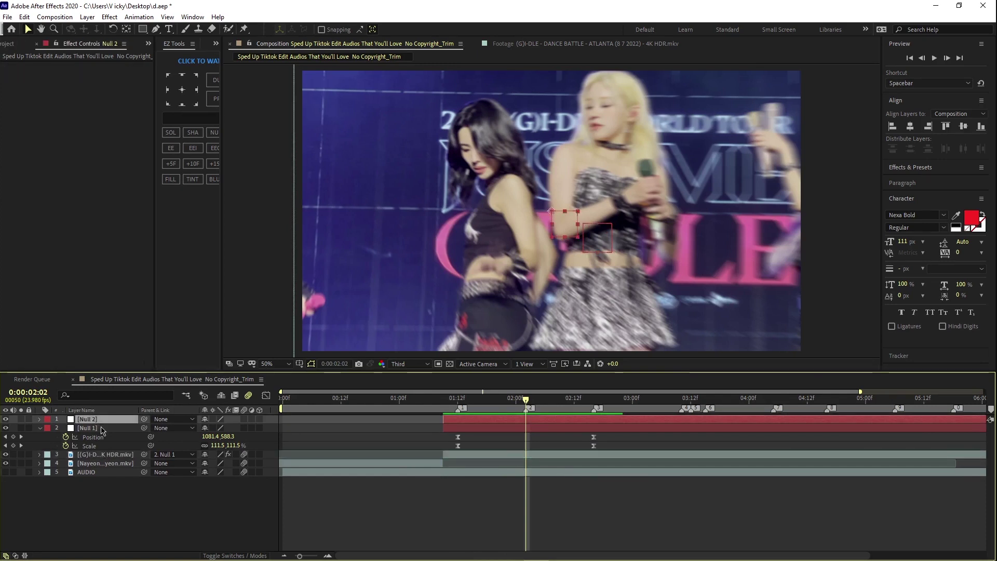
left_click(101, 429)
left_click_drag(144, 428, 88, 420)
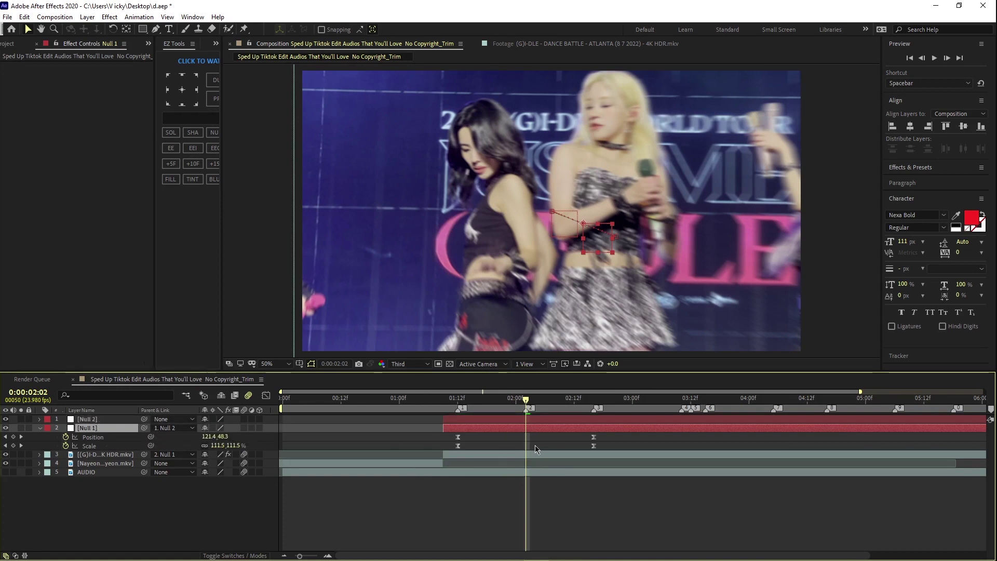
Step: Keyframe the second null's Position and Scale at beat marker 2, and set 746, 476 and 78% at 0:00:03:10
left_click(518, 421)
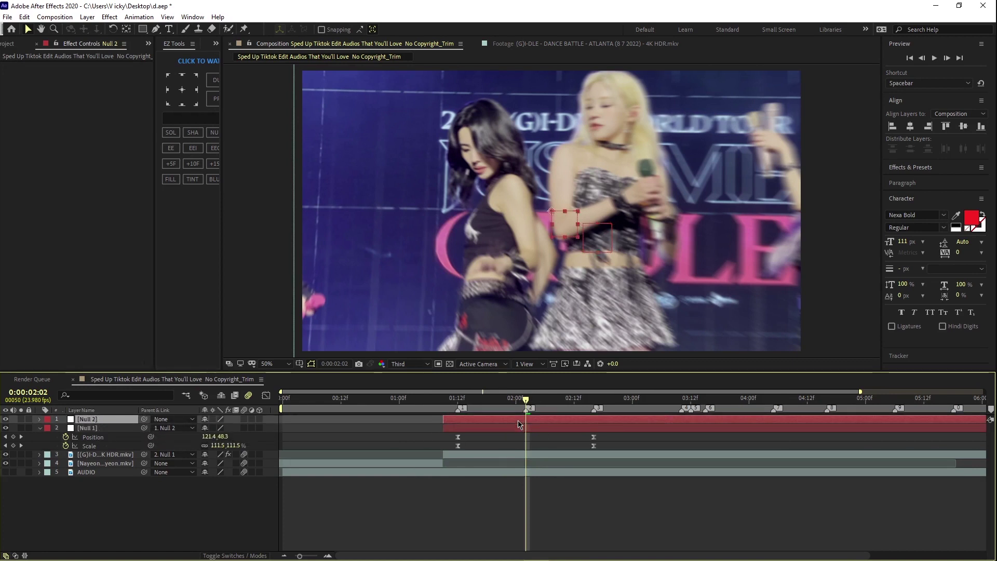
key("s")
key("shift+p")
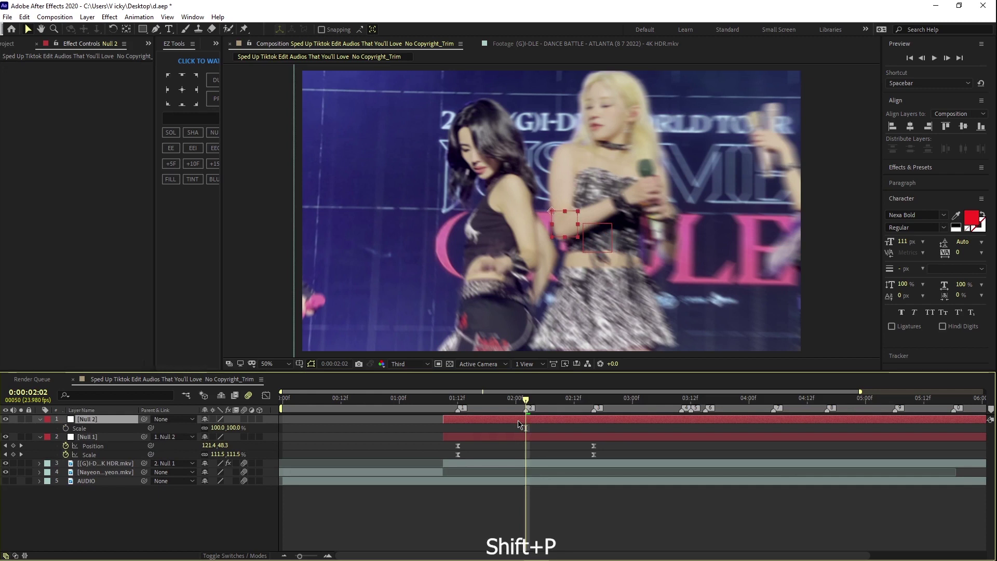
left_click(66, 428)
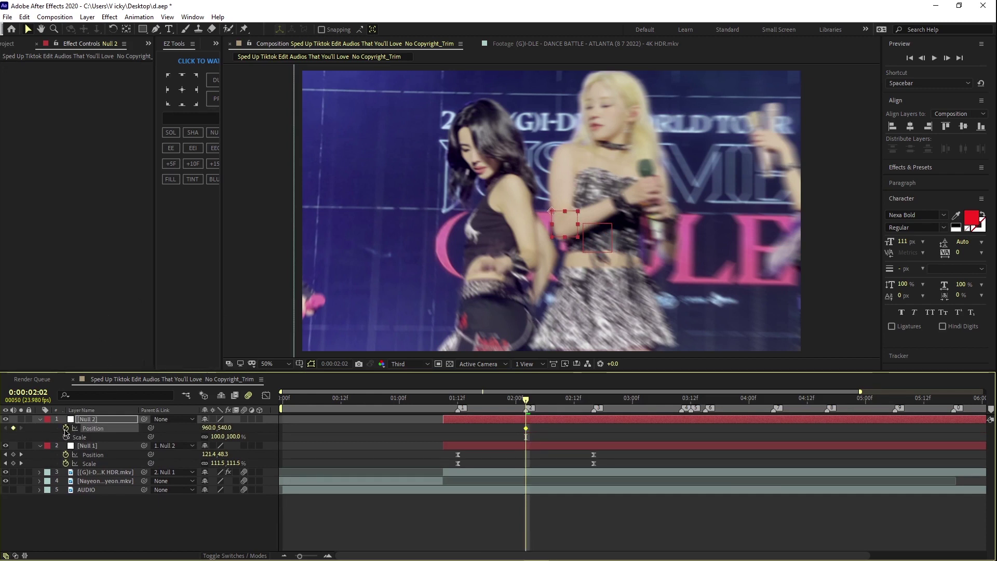
left_click(65, 437)
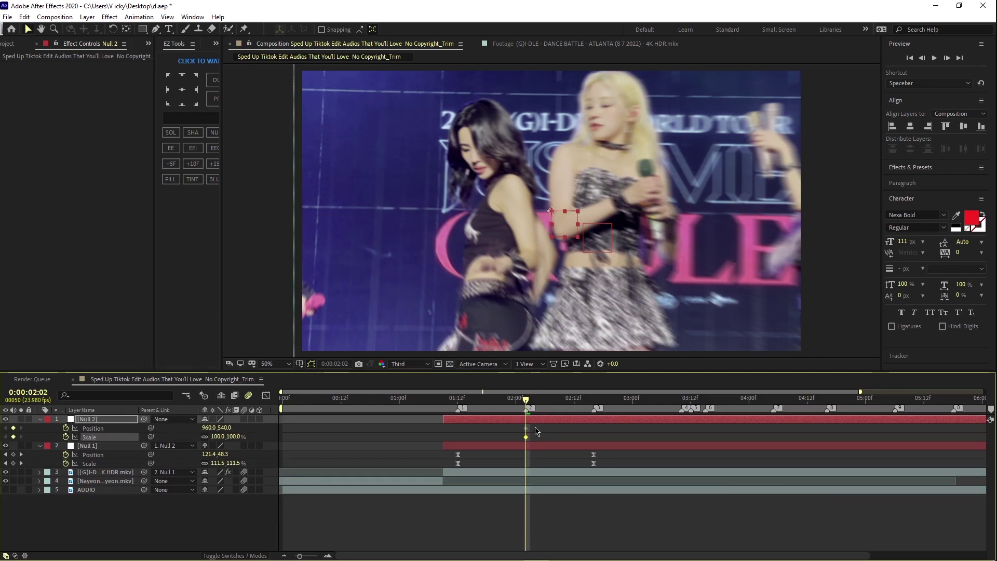
left_click_drag(535, 427, 522, 439)
left_click_drag(525, 405, 680, 423)
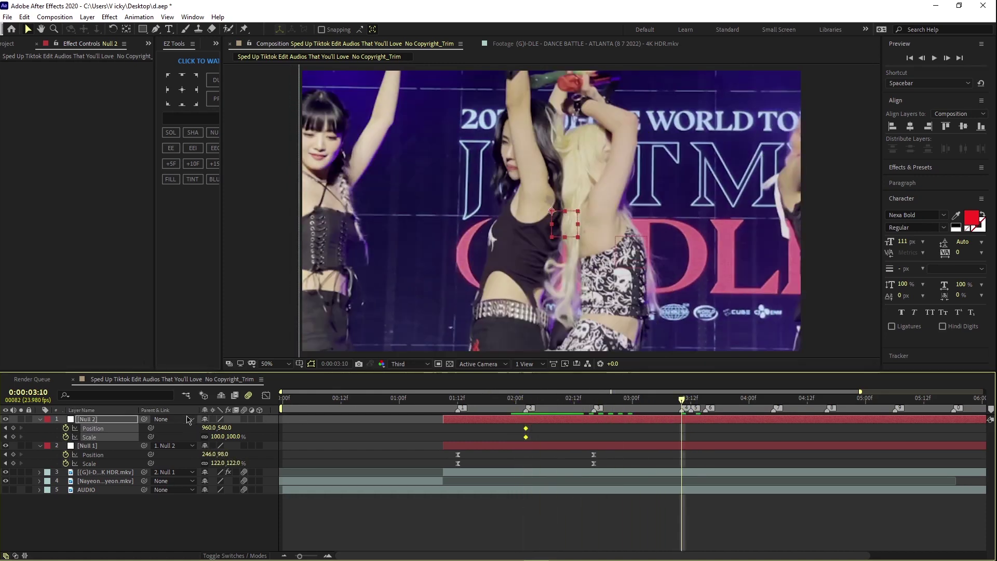
left_click_drag(210, 437, 98, 437)
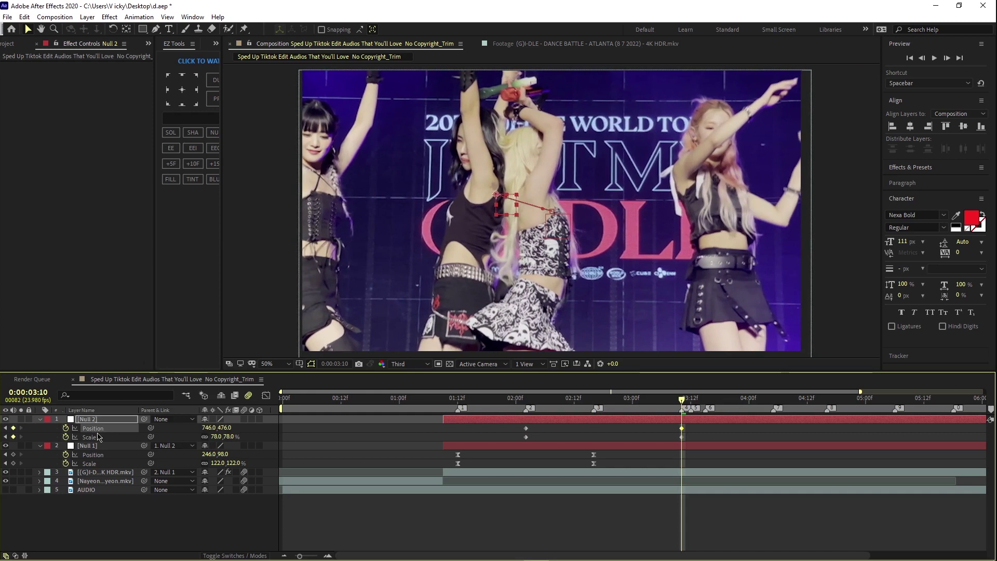
Step: Apply Easy Ease to the second null's four keyframes and show their speed graph with the current time at 0:00:02:16
left_click_drag(695, 425, 445, 460)
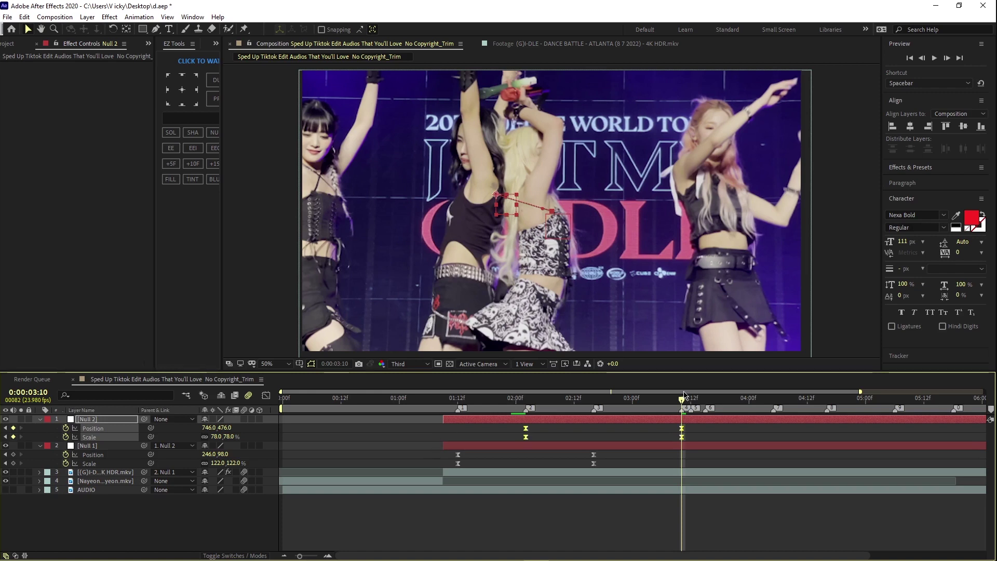
left_click_drag(683, 401, 594, 401)
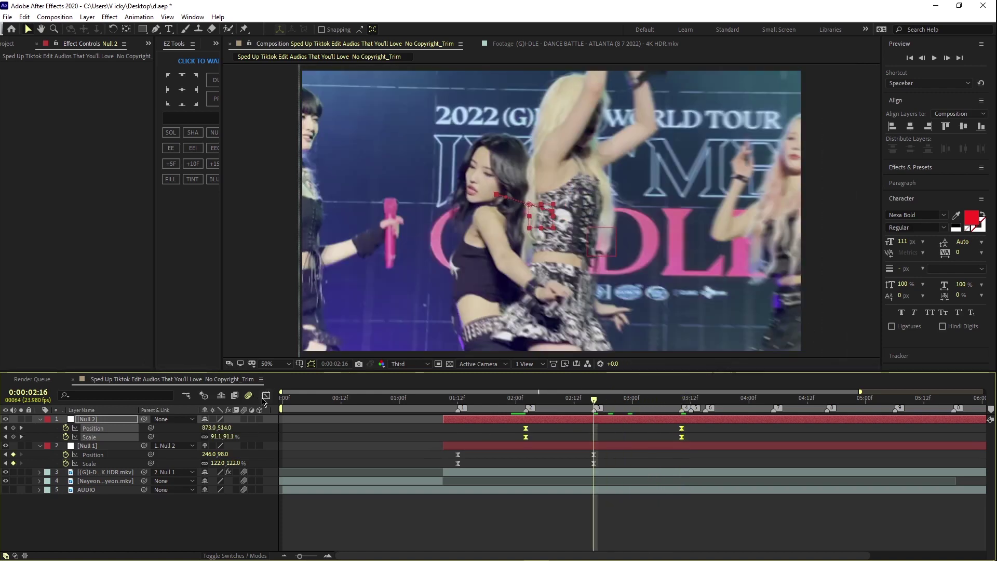
left_click(265, 396)
Step: Shape the second null's Position and Scale speed curves so both peak at beat marker 3
left_click(681, 518)
left_click_drag(656, 518, 639, 518)
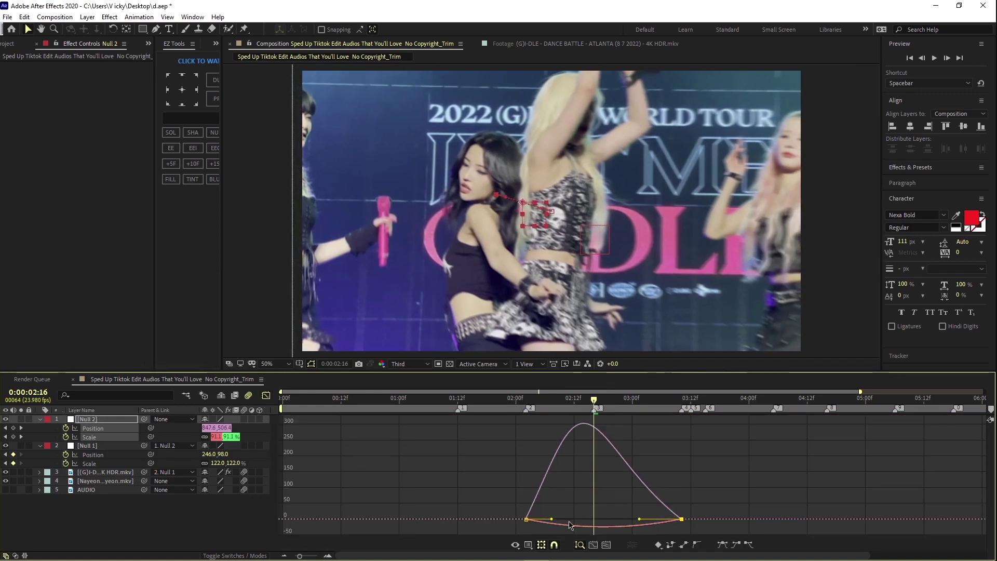
right_click(572, 465)
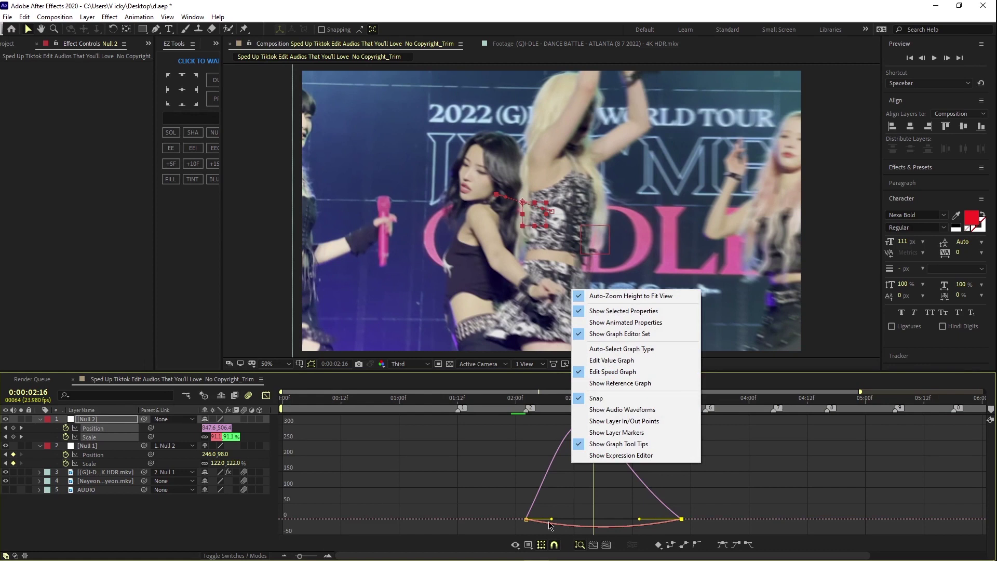
left_click_drag(551, 520, 569, 519)
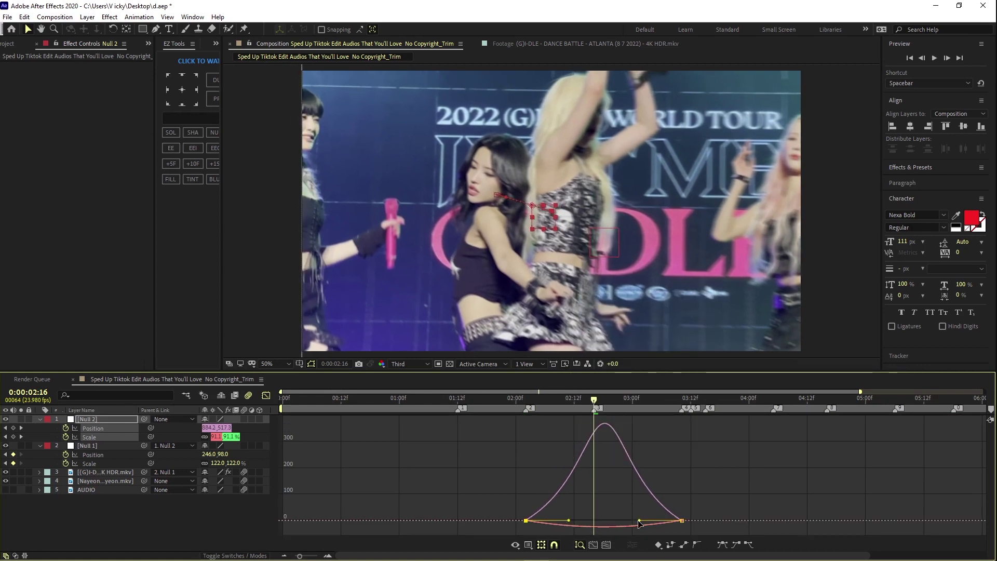
left_click_drag(639, 521, 655, 521)
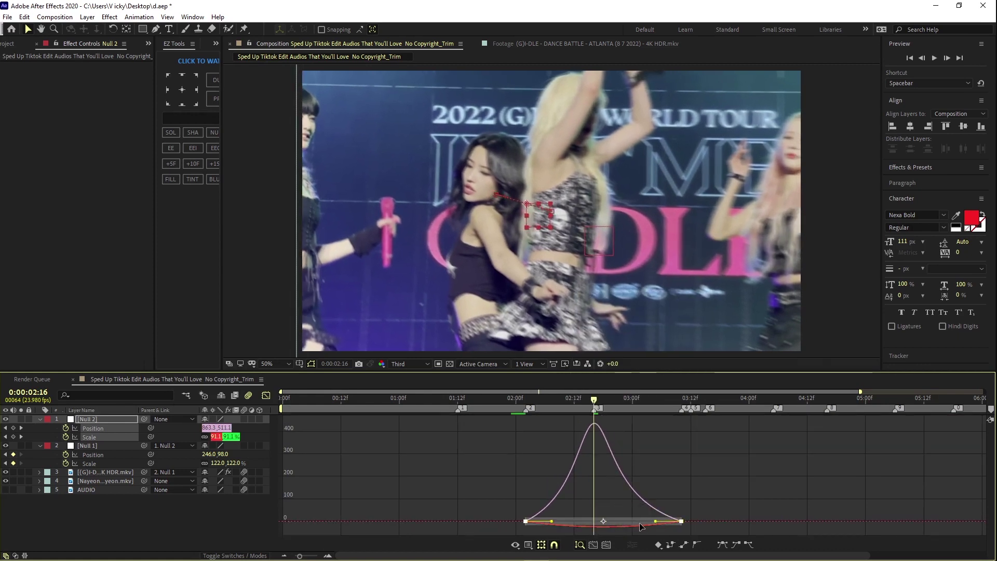
left_click_drag(656, 521, 629, 519)
left_click_drag(551, 519, 567, 519)
left_click_drag(629, 519, 569, 518)
Step: Preview the combined movement of both nulls from beat marker 1 and leave the graph editor
left_click_drag(594, 399, 449, 431)
key("space")
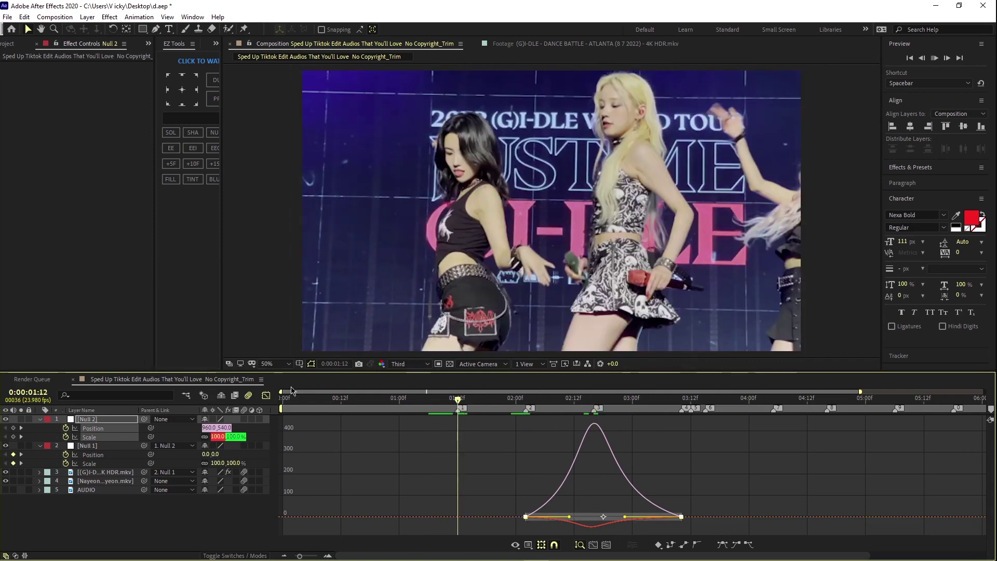
left_click(265, 396)
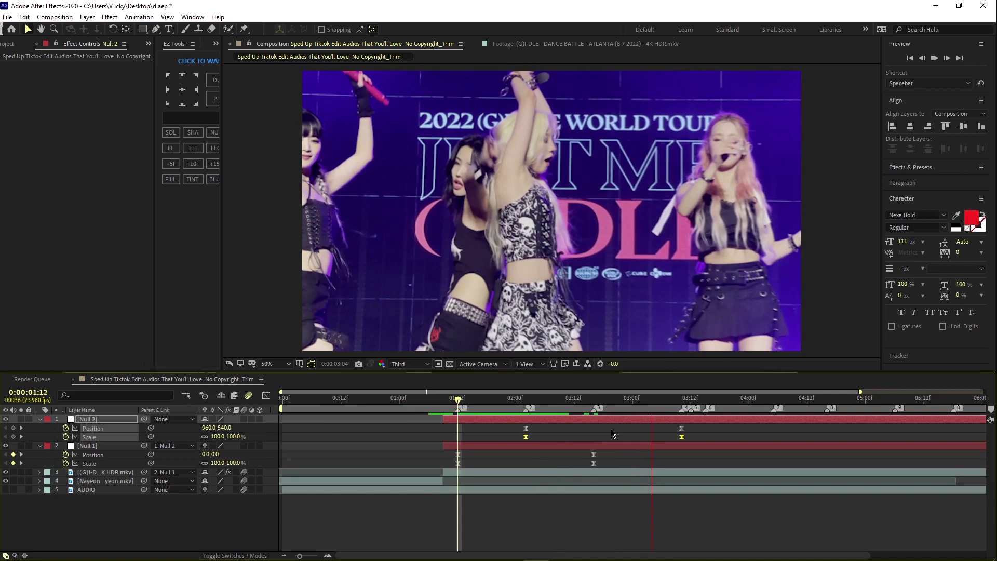
Step: Collapse the second null's keyframed Position and Scale properties while previewing the movement
key("u")
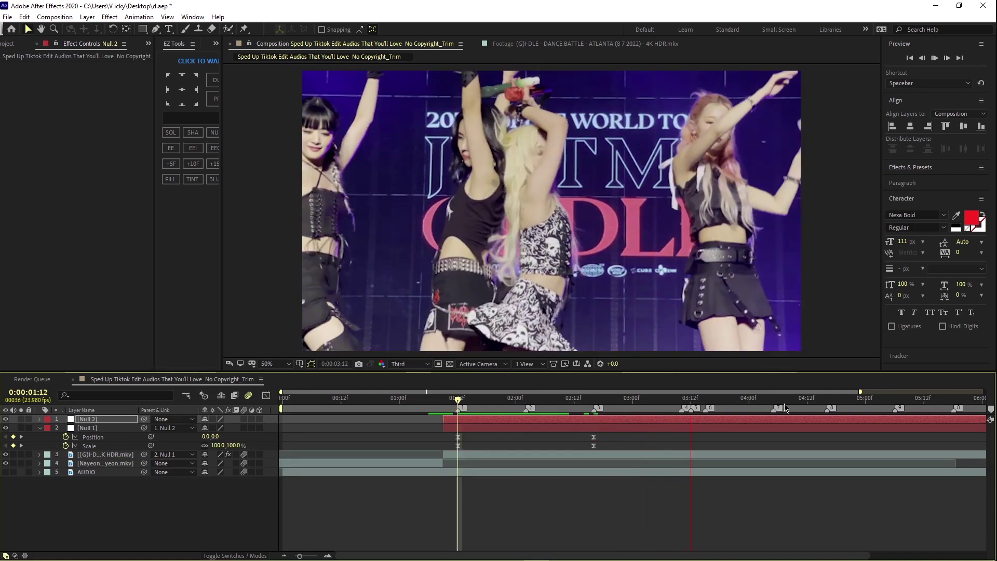
left_click(836, 429)
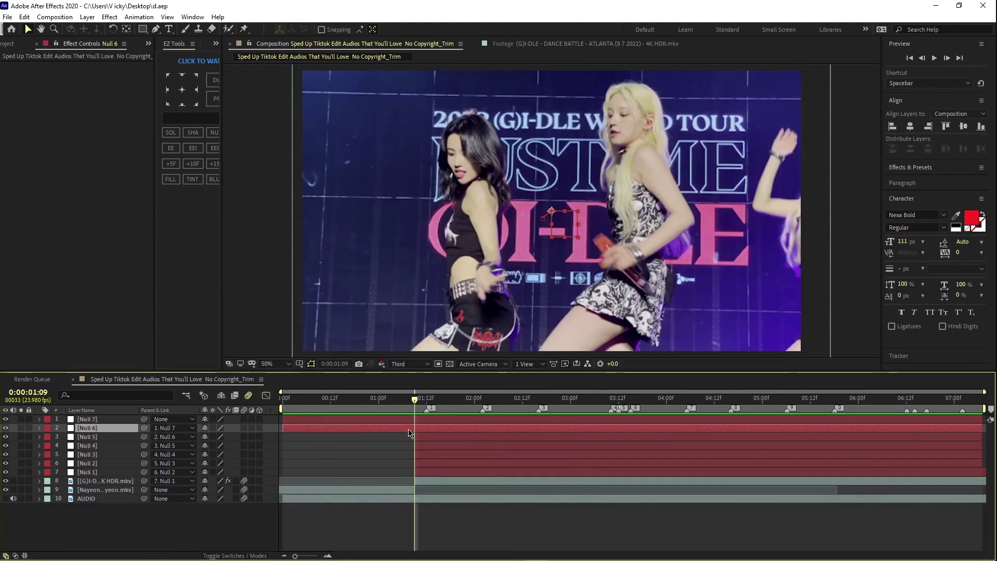
Step: Split Null 6 and Null 7 at 0:00:01:09 and delete their parts before the cut
key("ctrl+shift+d")
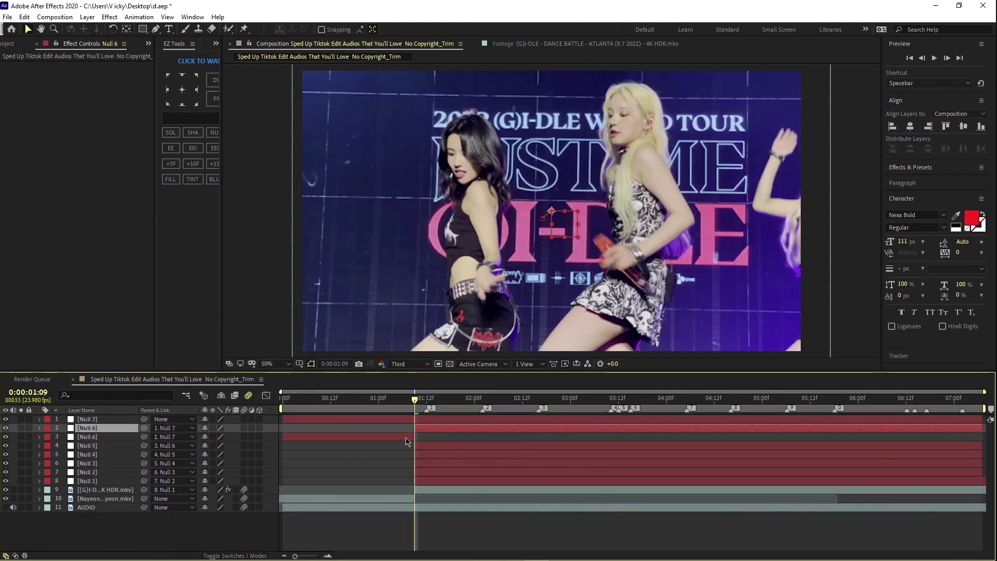
left_click(408, 420)
key("ctrl+shift+d")
left_click(405, 429)
key("Delete")
left_click(405, 437)
key("Delete")
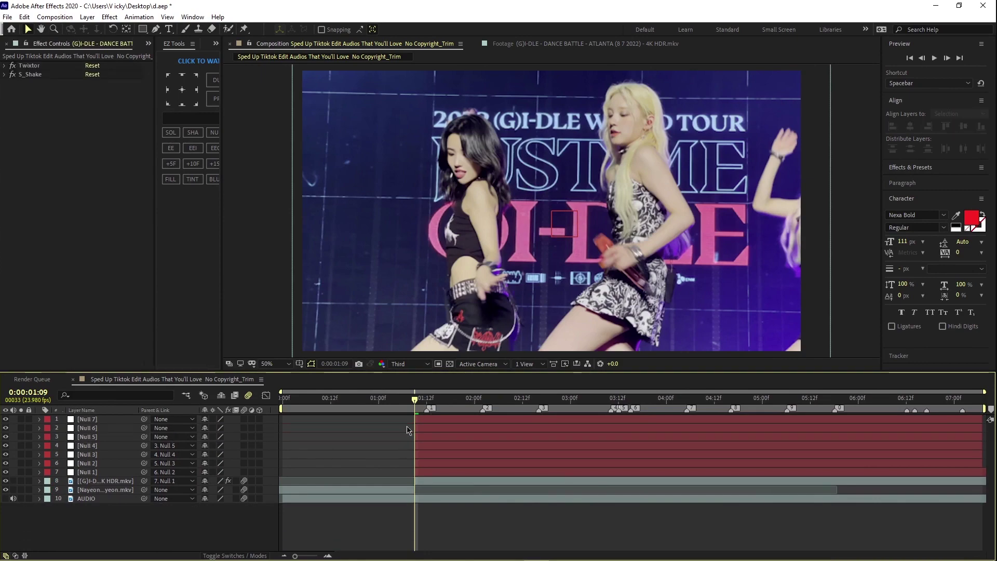
Step: Preview the combined movement of all seven nulls from 0:00:01:09 with the AUDIO layer muted
key("space")
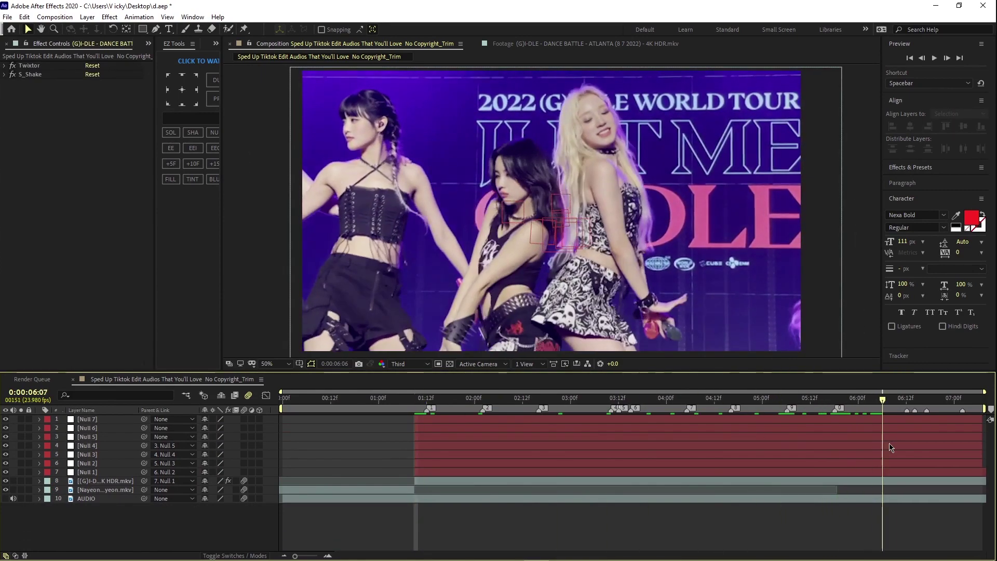
key("space")
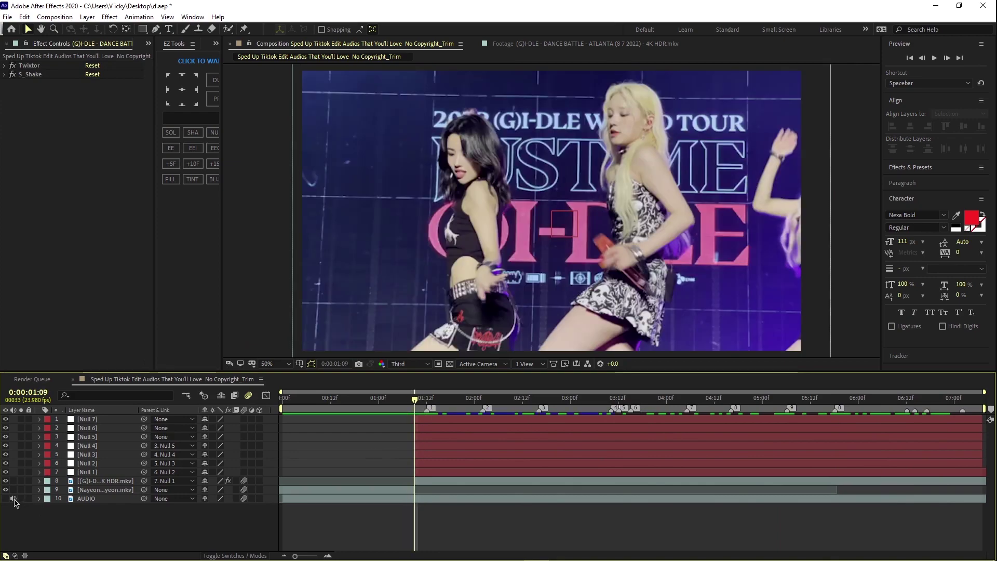
key("space")
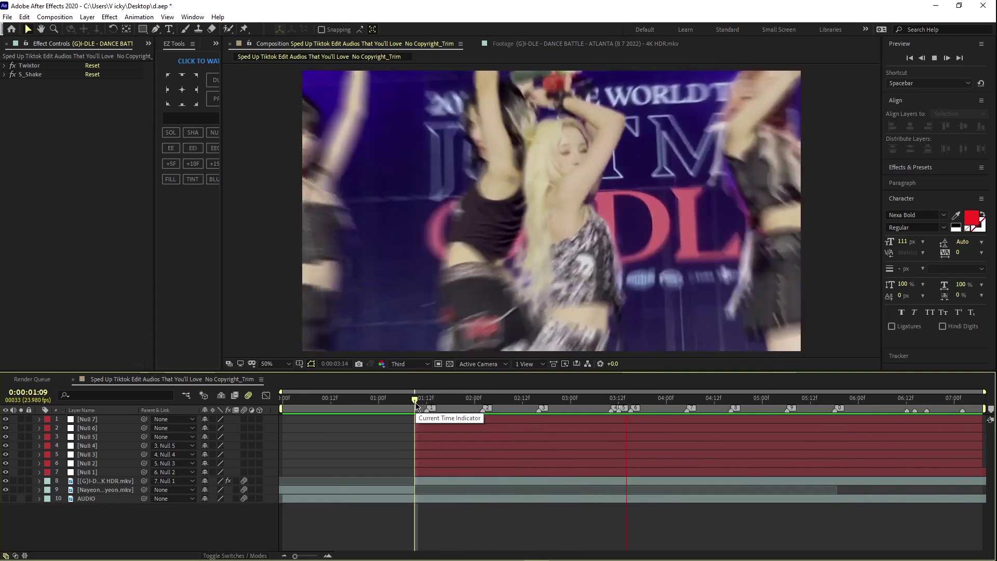
key("space")
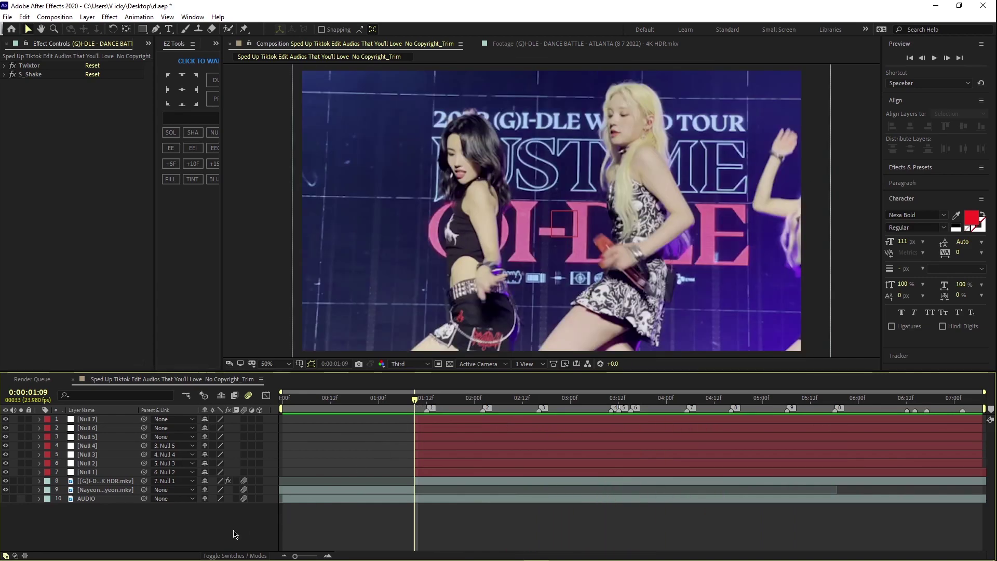
Step: Add an adjustment layer above the nulls and trim its start to 0:00:01:09
right_click(235, 533)
mouse_move(270, 416)
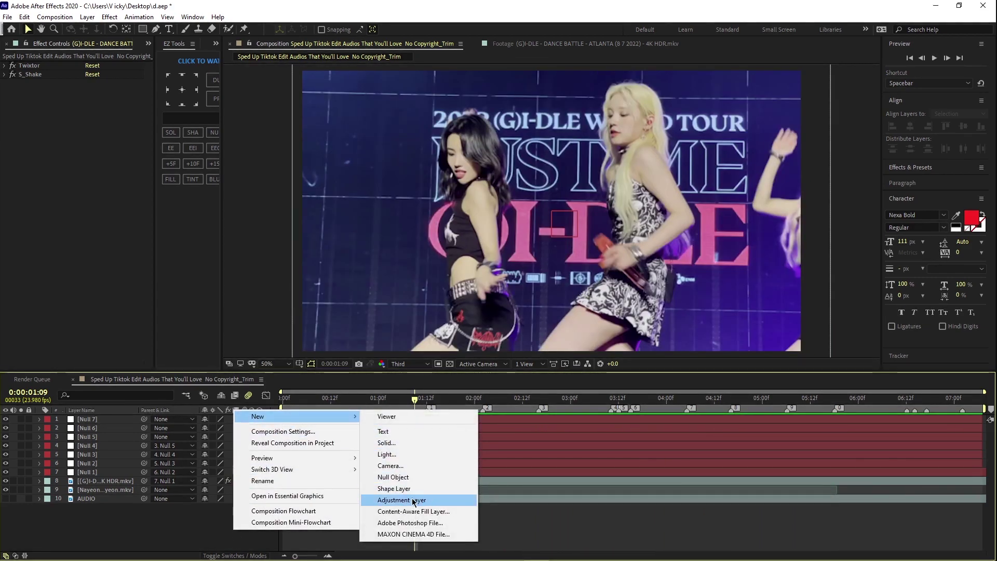
left_click(414, 500)
left_click_drag(283, 419, 414, 447)
Step: Find the Optics Compensation effect and apply it to the adjustment layer
left_click(912, 167)
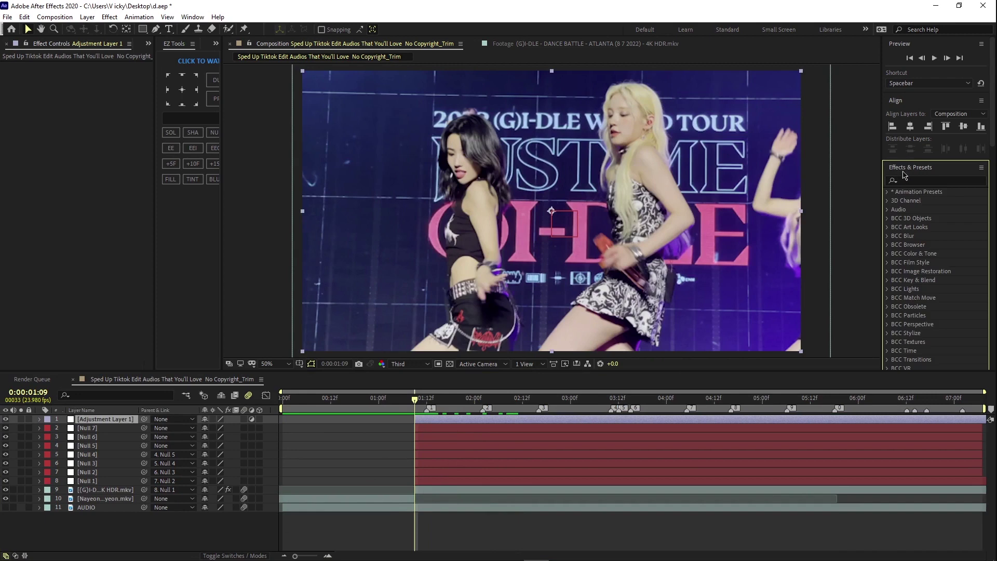
type("optics compe")
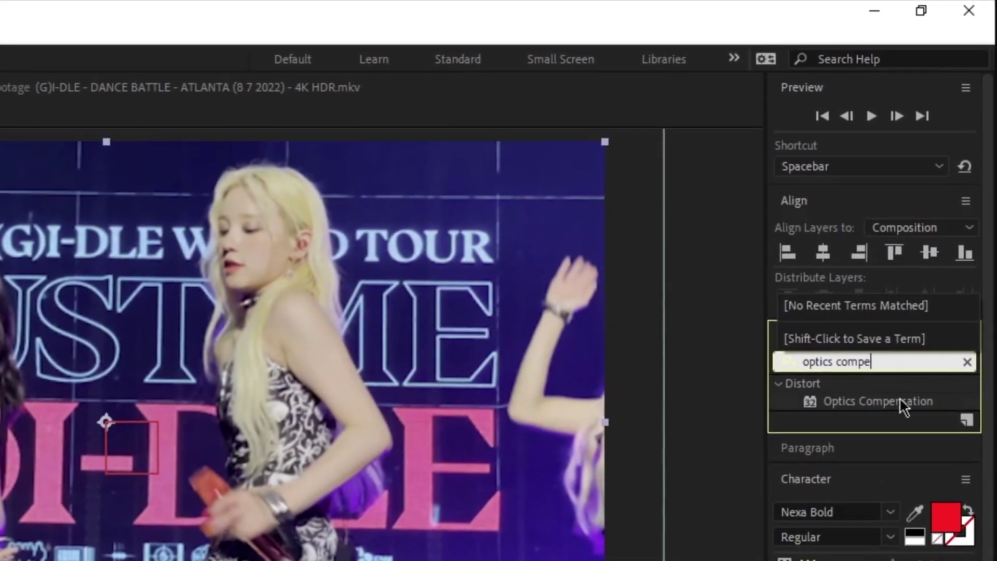
left_click(902, 385)
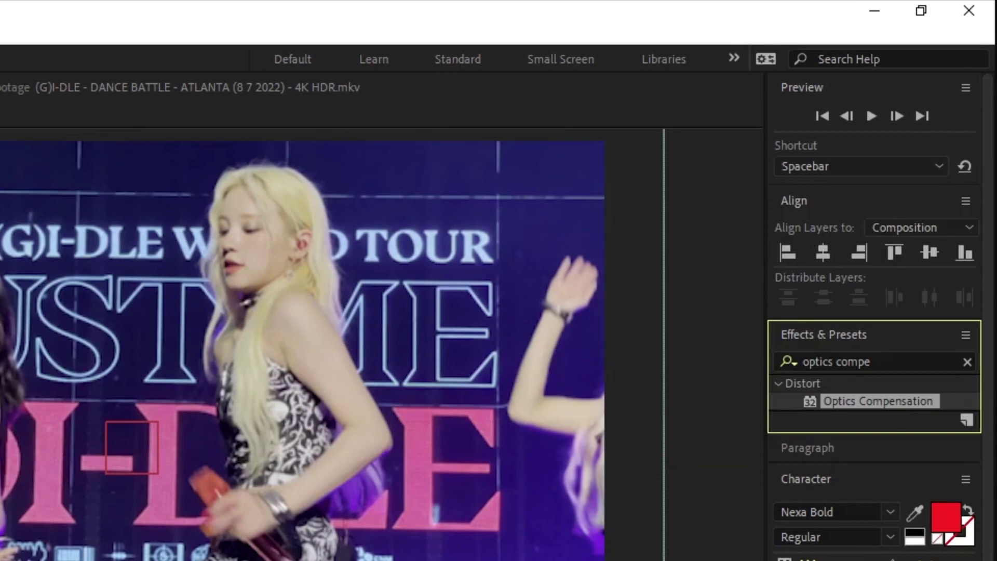
left_click_drag(878, 401, 565, 422)
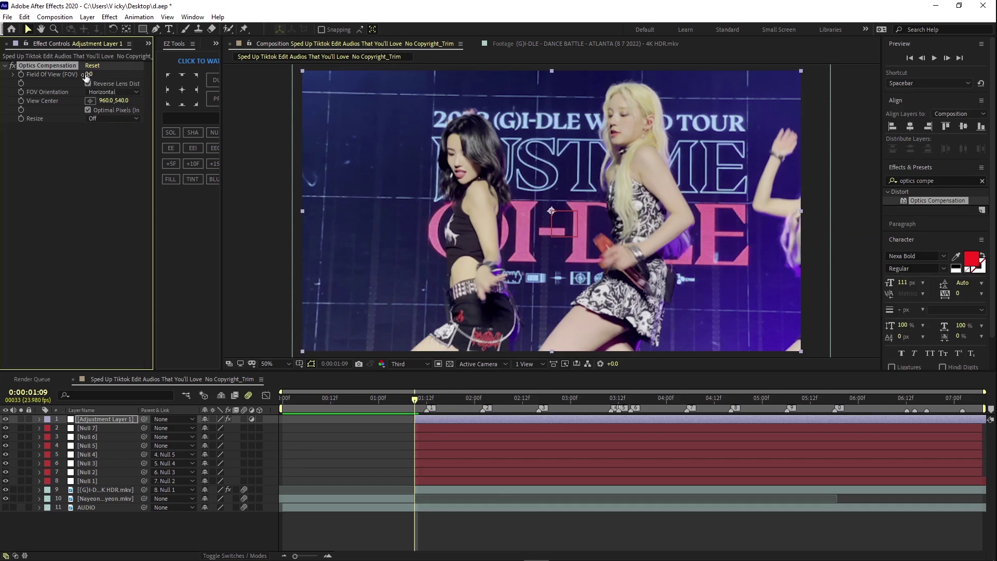
Step: Set Optics Compensation's Field Of View to 74 and turn off Optimal Pixels
left_click_drag(89, 76, 385, 134)
left_click_drag(430, 141, 468, 142)
left_click(88, 110)
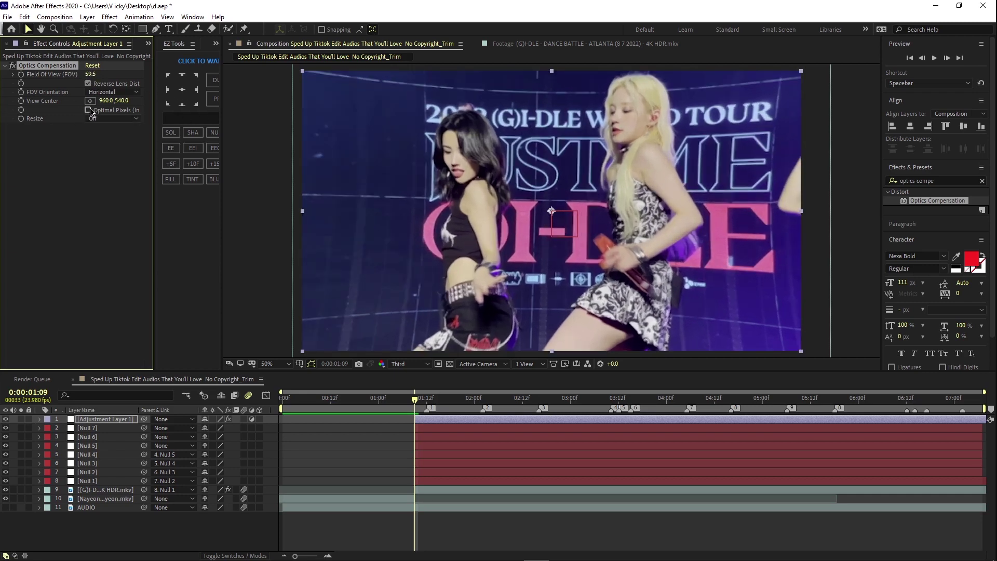
left_click_drag(92, 78, 191, 82)
Step: Preview the lens distortion and set Optics Compensation's Field Of View to 71
key("space")
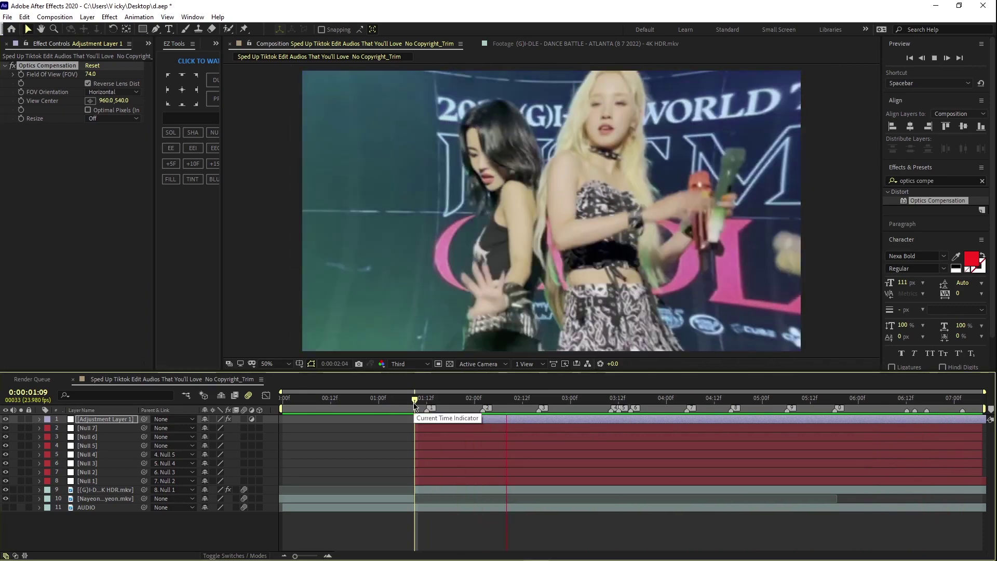
left_click_drag(414, 405, 366, 415)
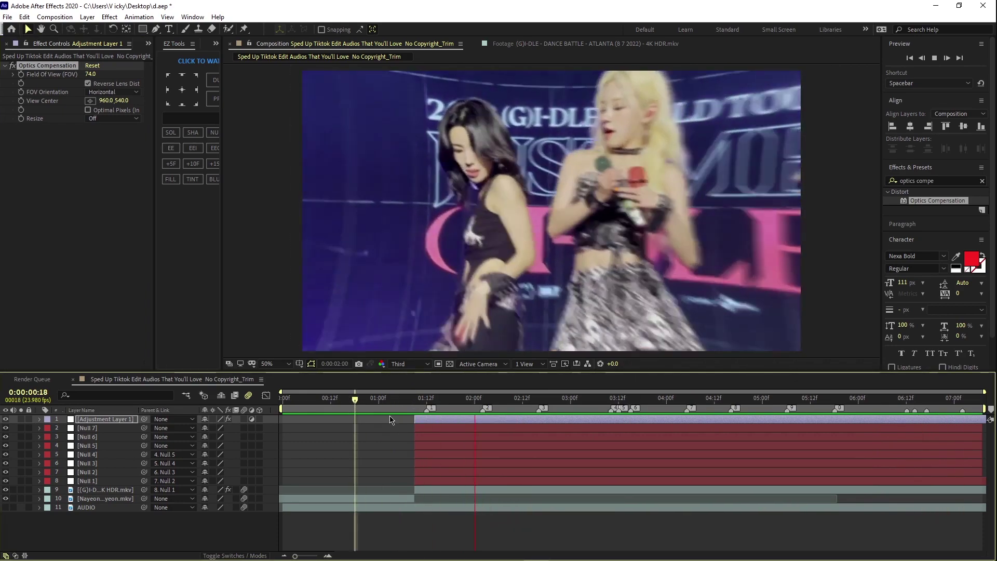
key("space")
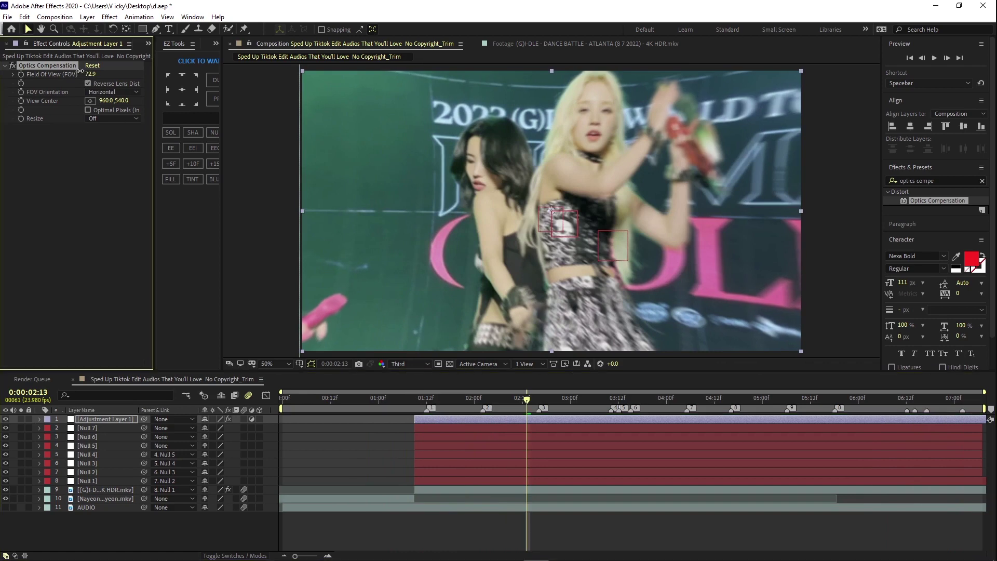
key("space")
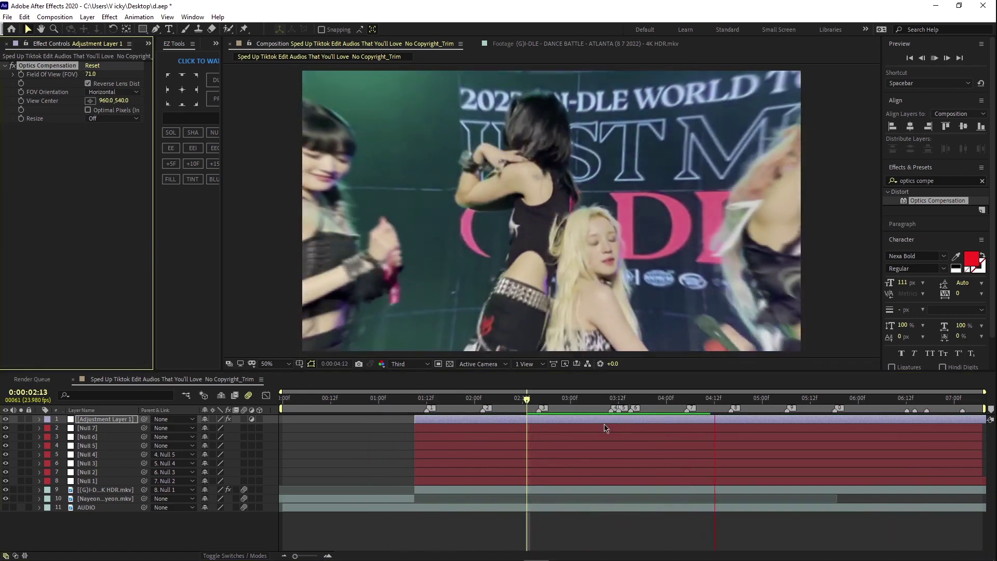
left_click(596, 525)
key("space")
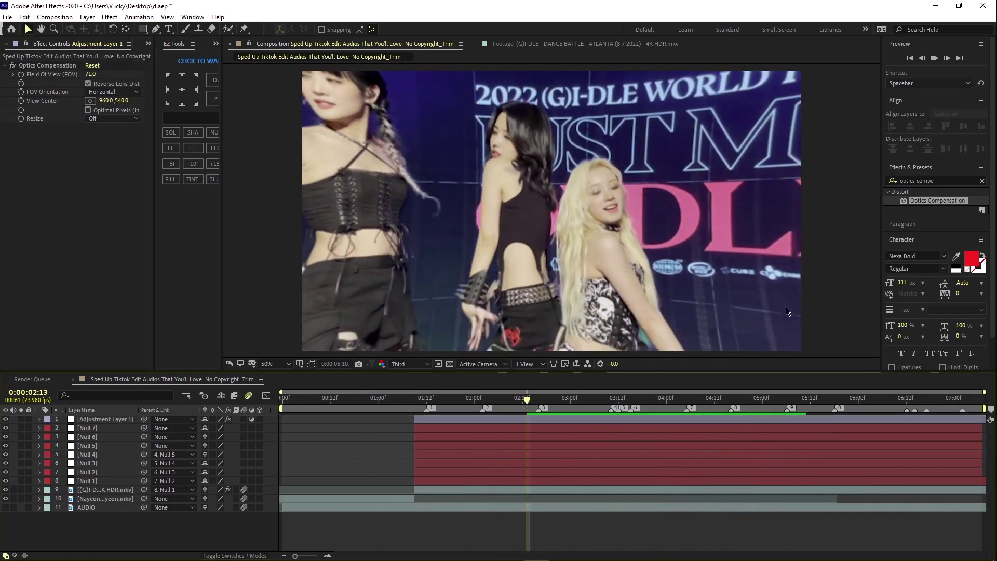
Step: Search the effects for flicker and apply S_Flicker to the adjustment layer
left_click(948, 180)
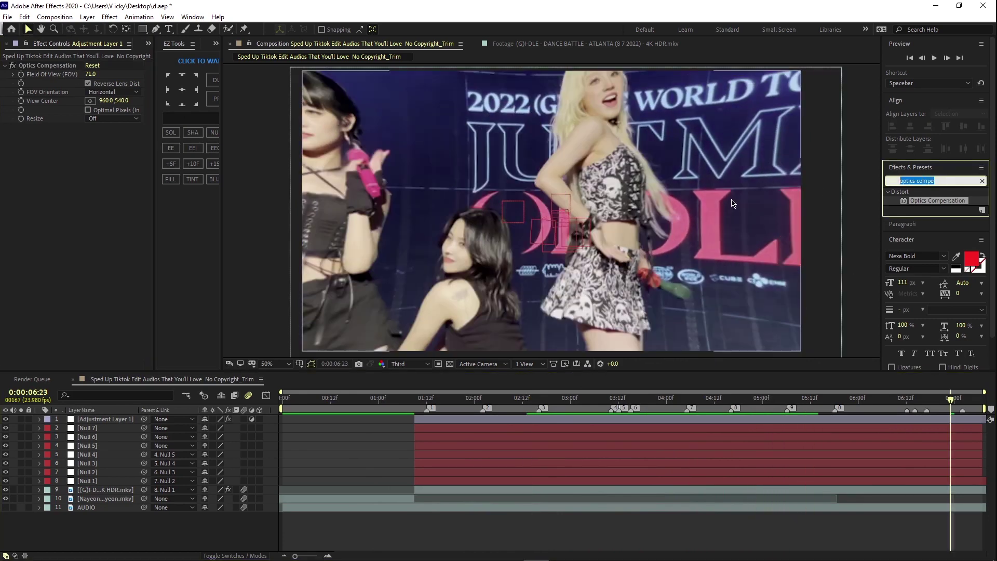
key("BackSpace")
type("s_")
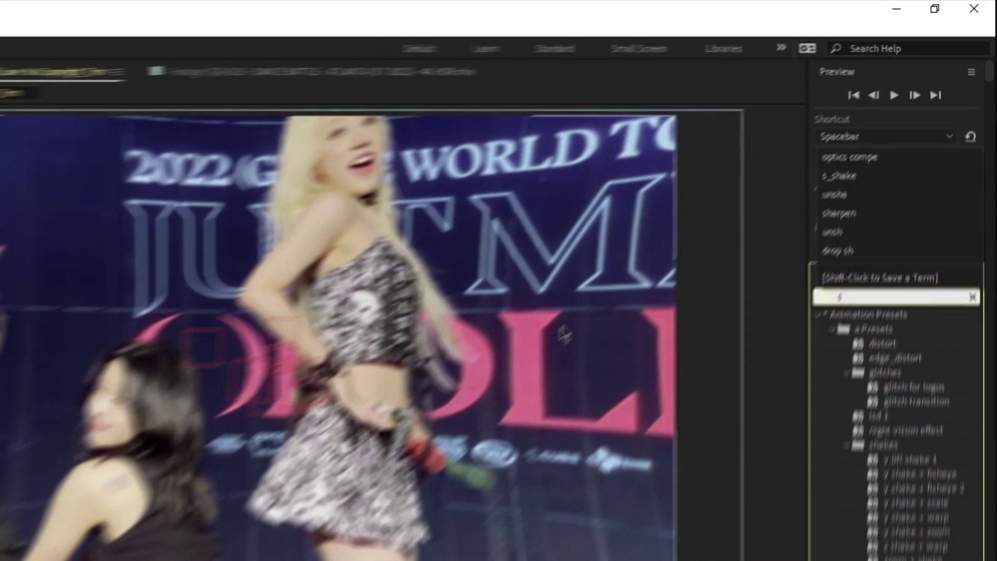
type("flic")
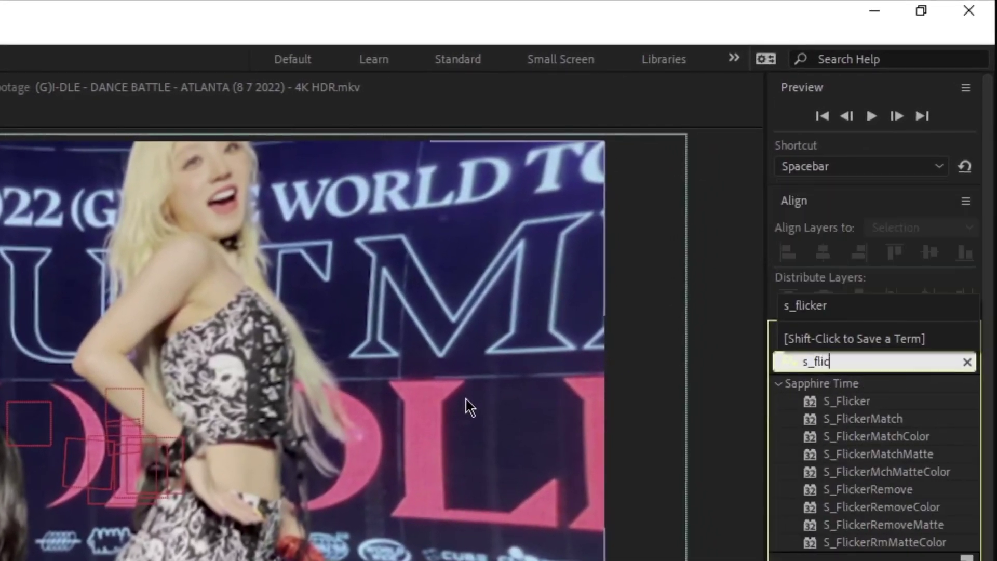
left_click(868, 400)
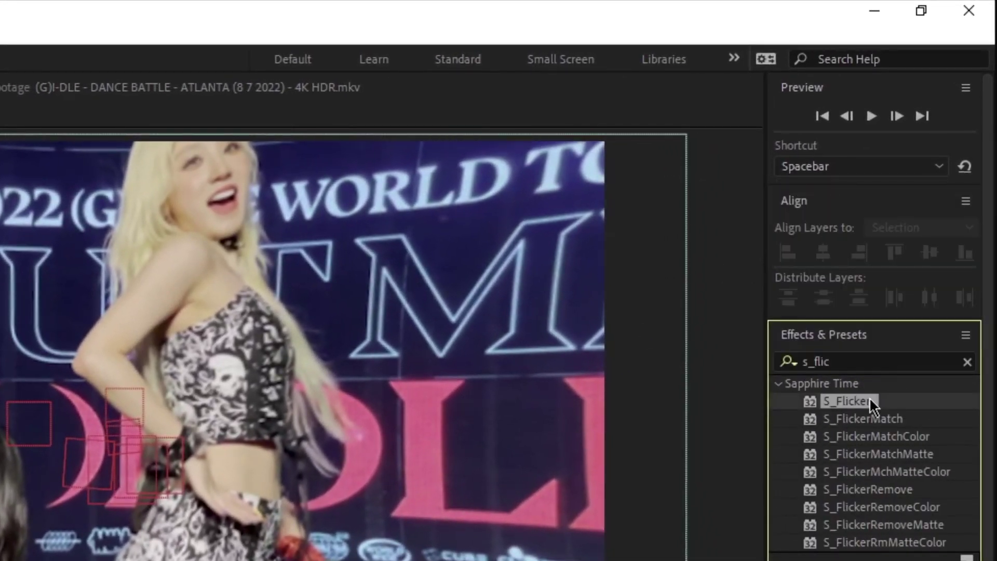
left_click(967, 362)
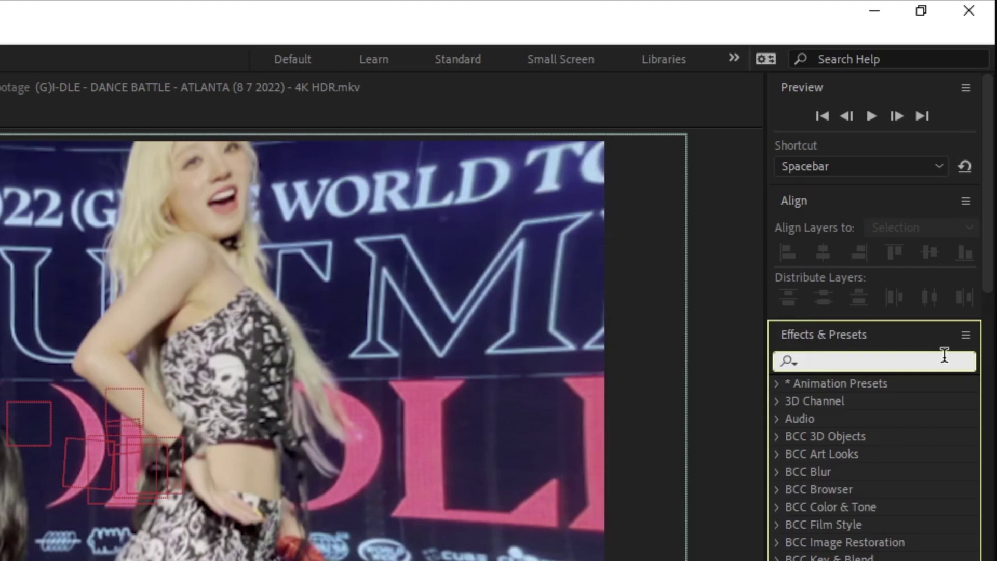
type("flicker")
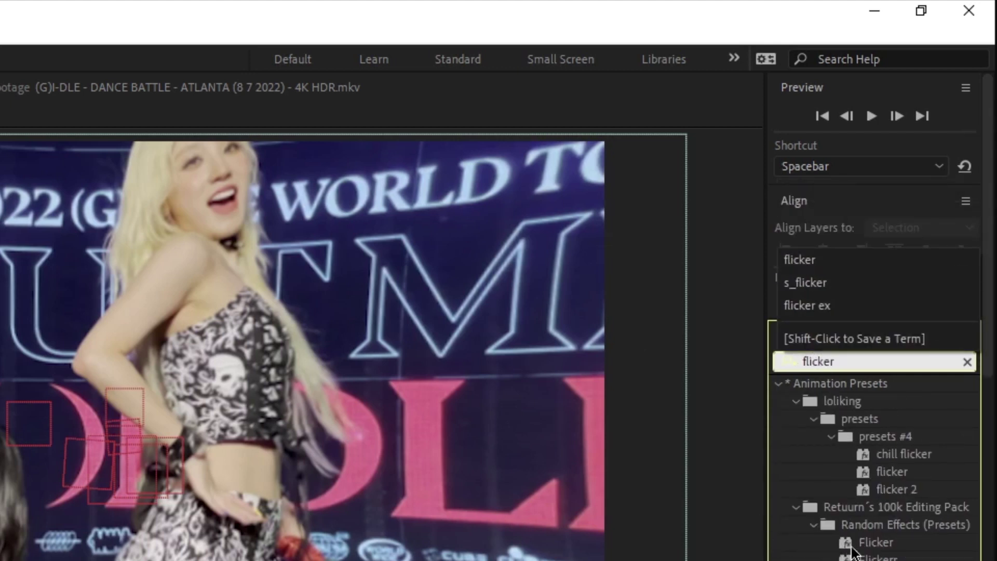
scroll(847, 551, "down", 8)
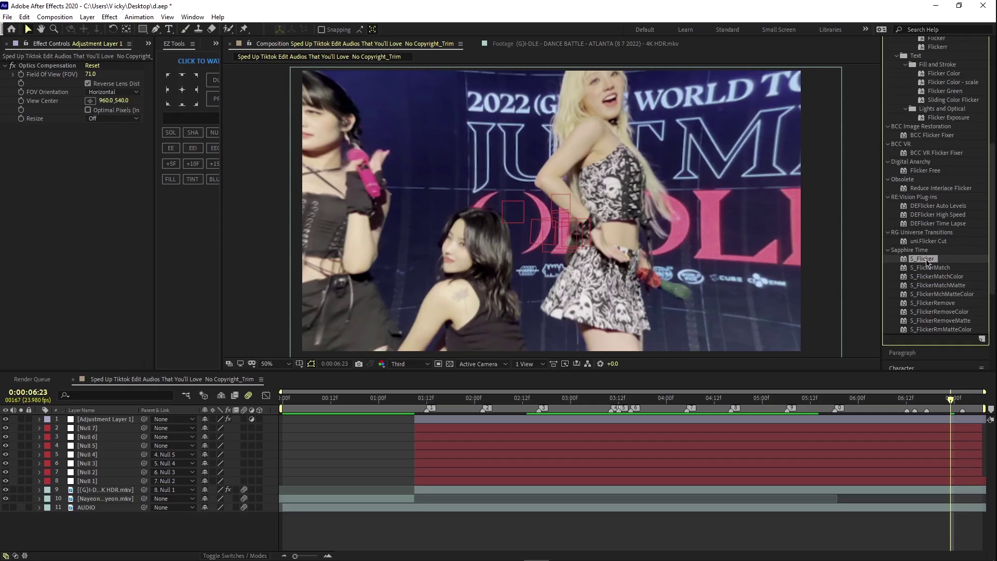
mouse_move(871, 322)
left_mouse_down()
mouse_move(846, 429)
mouse_move(837, 420)
left_mouse_up()
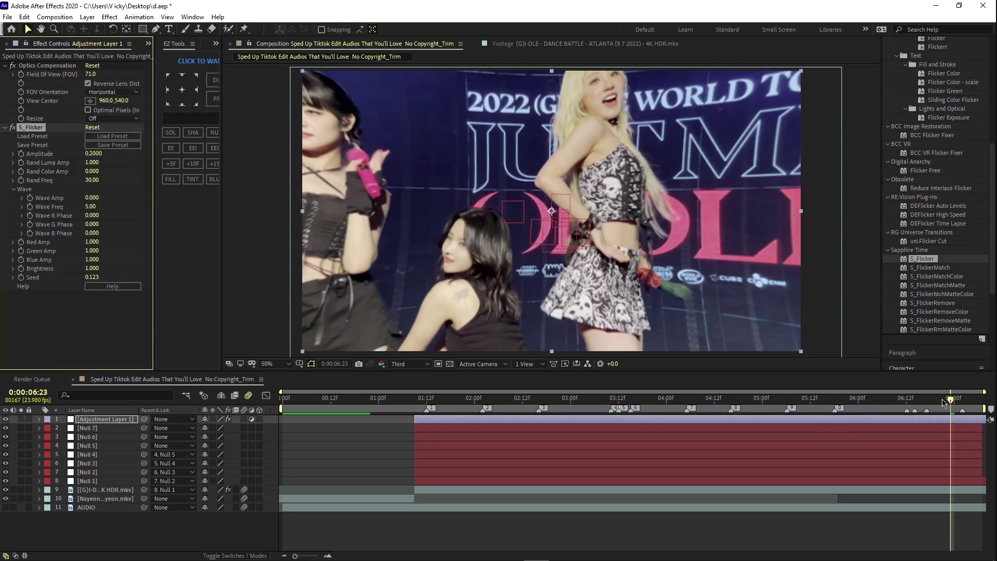
Step: Collapse the effects browser and preview the flicker from 0:00:01:09
key("7")
key("i")
scroll(987, 101, "up", 3)
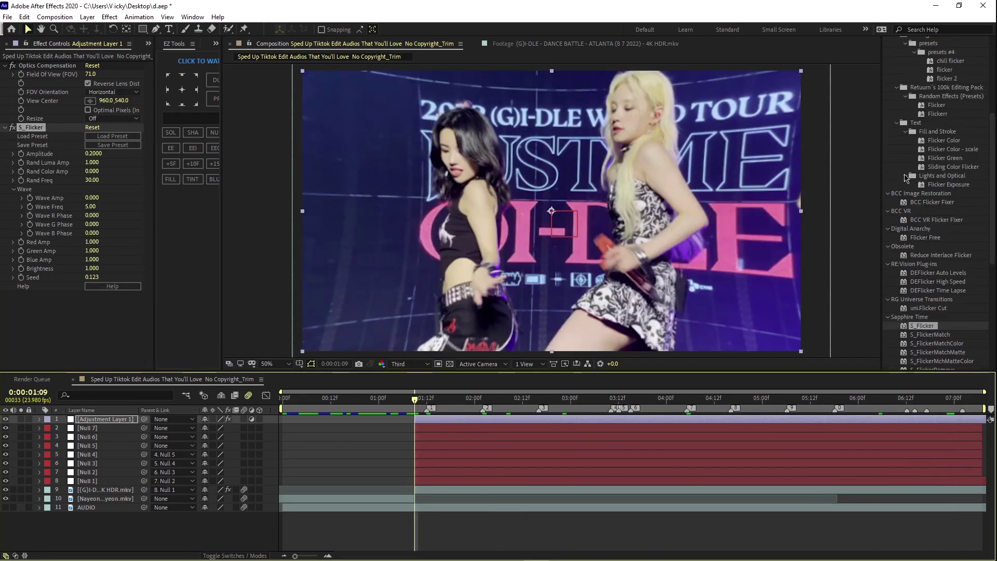
left_click(982, 115)
key("space")
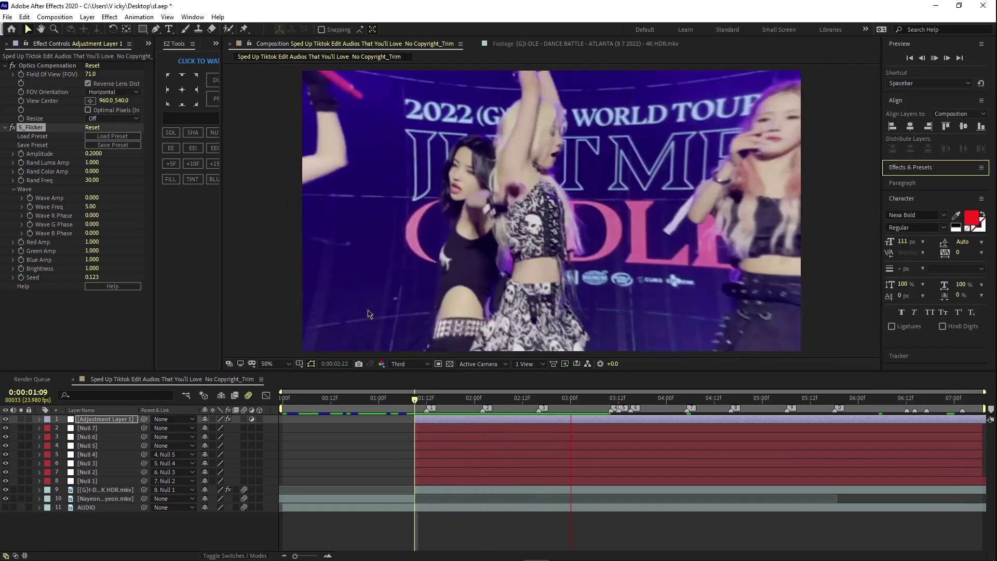
Step: Extend the adjustment layer back to the composition's start and return the current time to 0:00:01:09
left_click(362, 400)
key("Home")
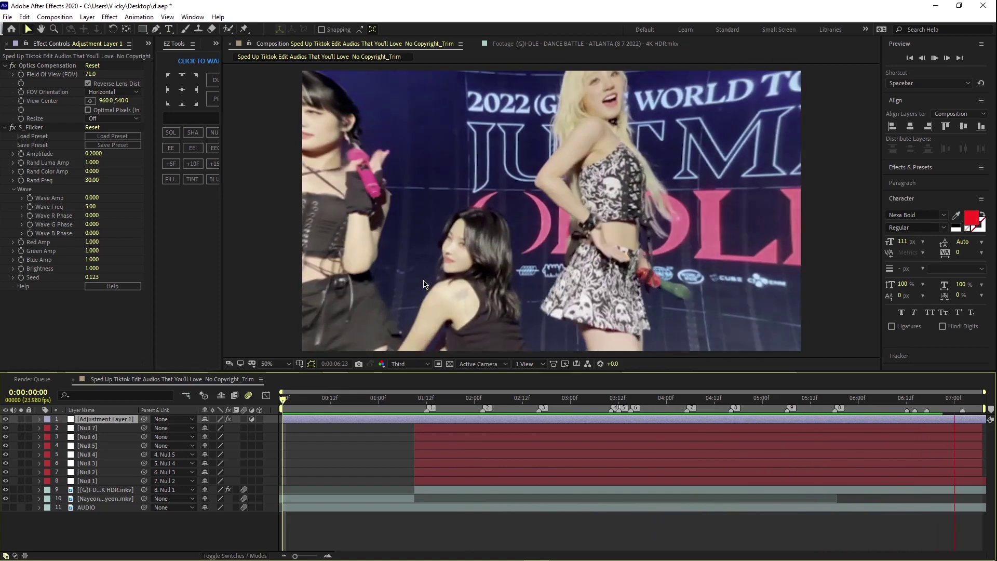
left_click_drag(294, 407, 420, 425)
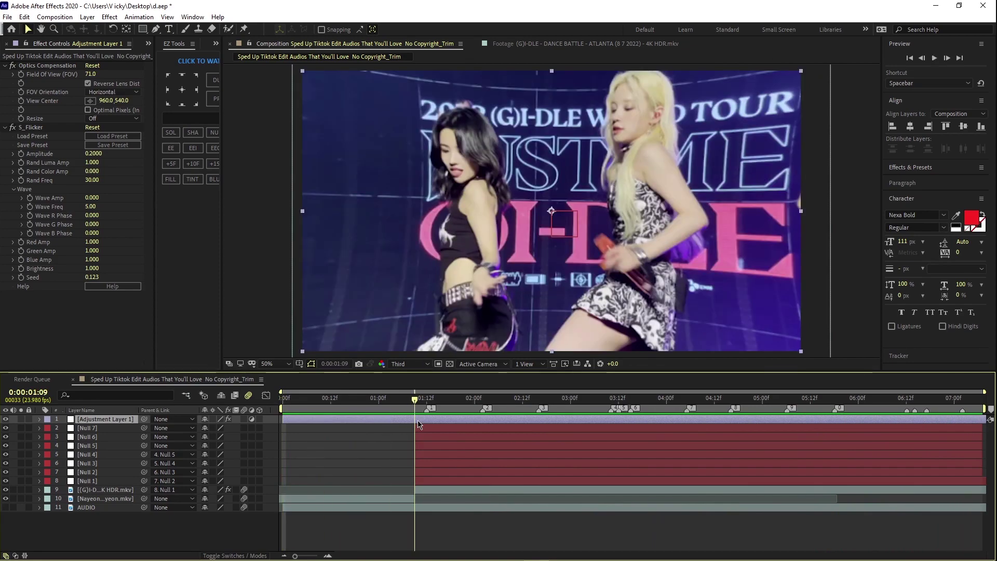
Step: Import the 4K Organic overlay video and place it directly beneath the adjustment layer
left_click(8, 18)
mouse_move(52, 161)
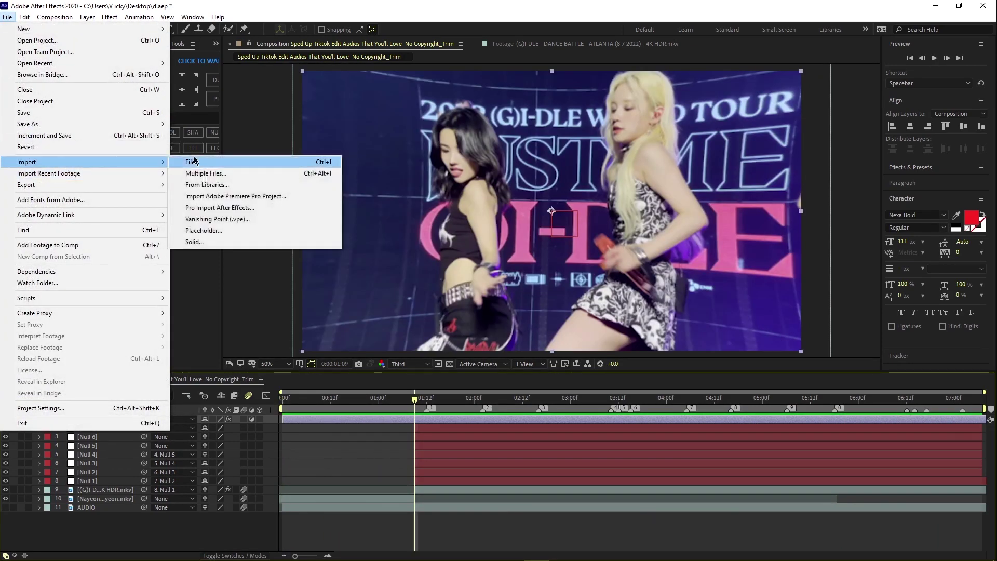
left_click(189, 161)
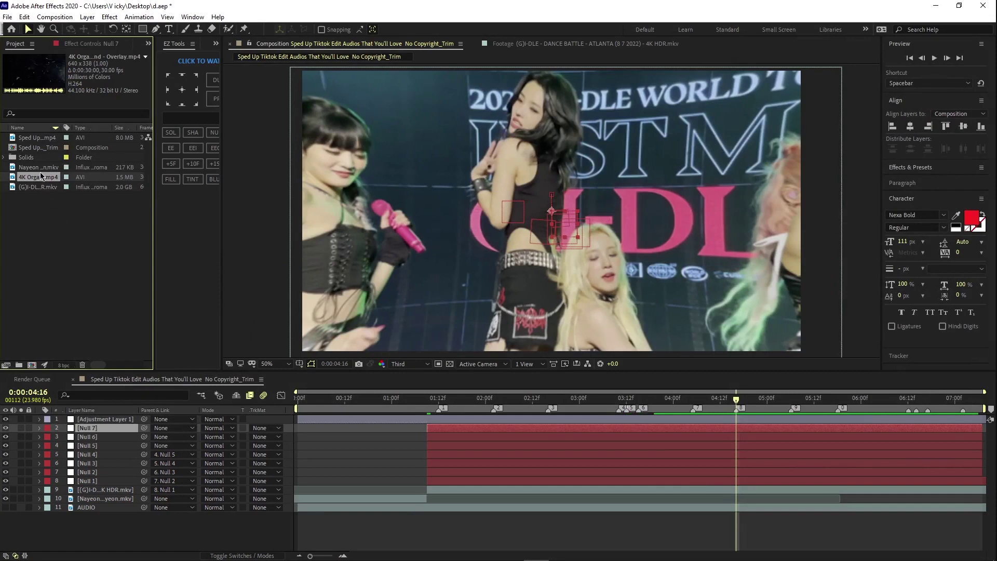
left_click_drag(143, 407, 155, 422)
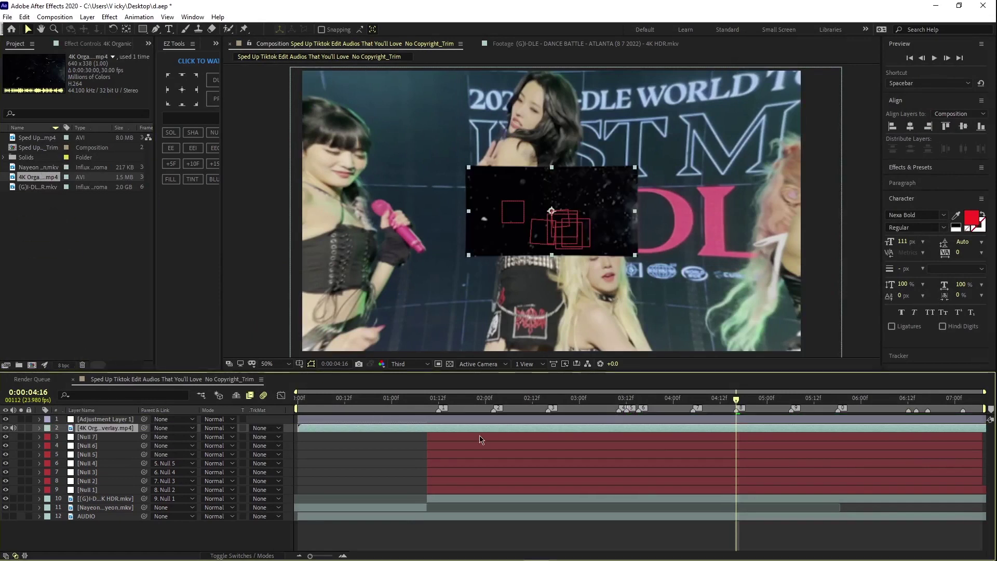
Step: Scale the 4K Organic overlay layer up to 296% so it fills the frame and set its blending mode to Lighten
key("s")
left_click_drag(269, 450, 336, 459)
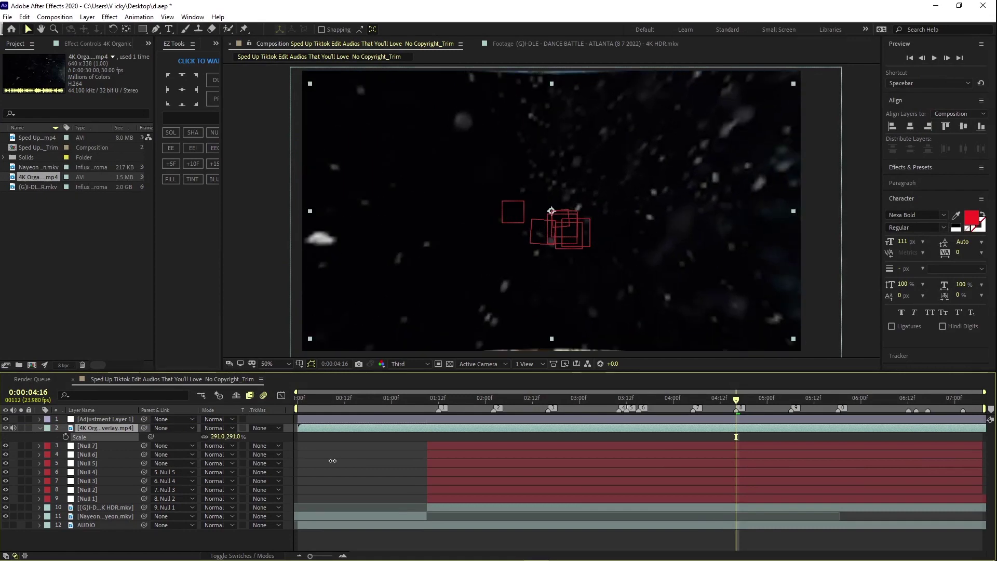
left_click(225, 428)
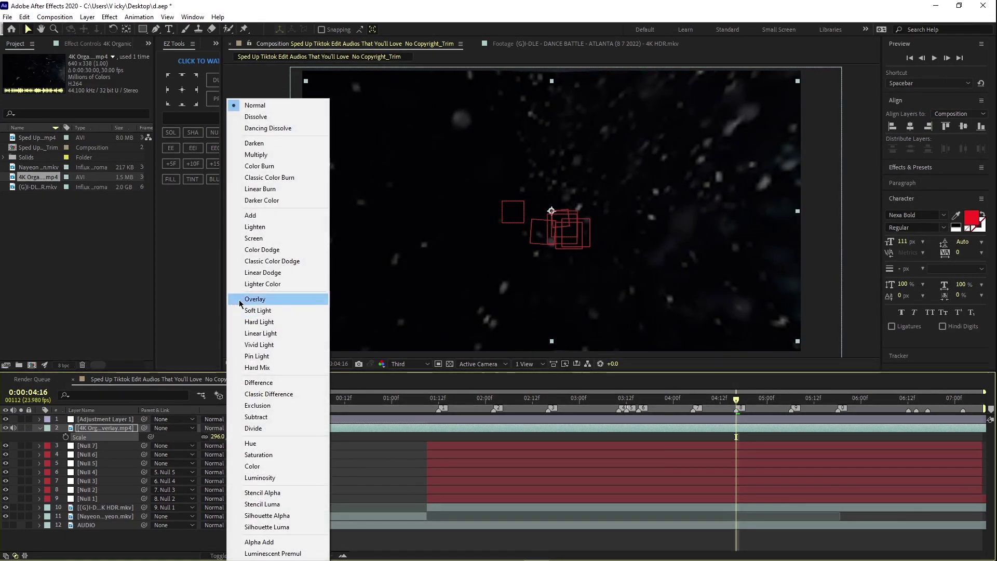
left_click(254, 238)
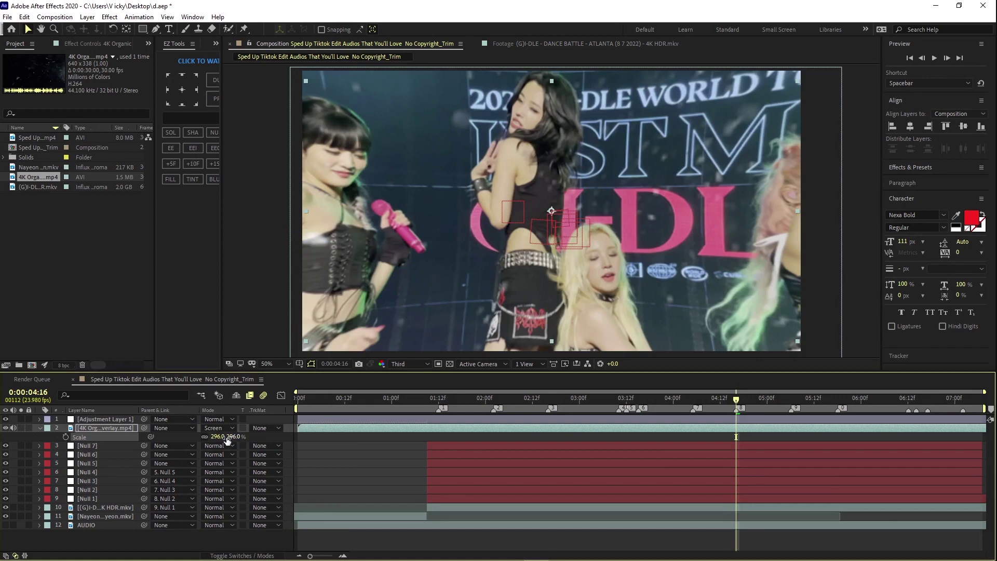
left_click(224, 428)
left_click(253, 227)
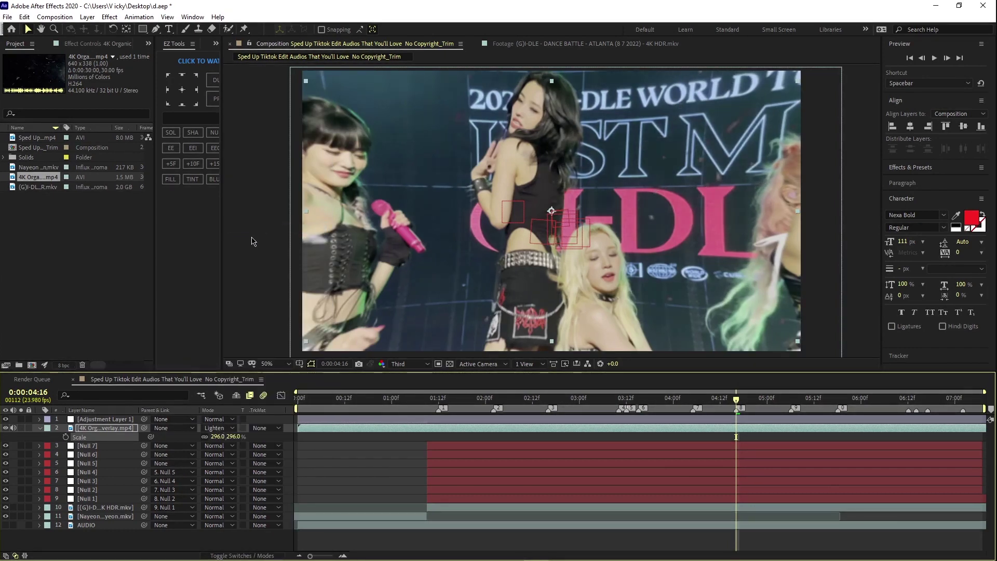
Step: Preview the blended overlay, mute the overlay layer's audio and collapse its Scale property
key("space")
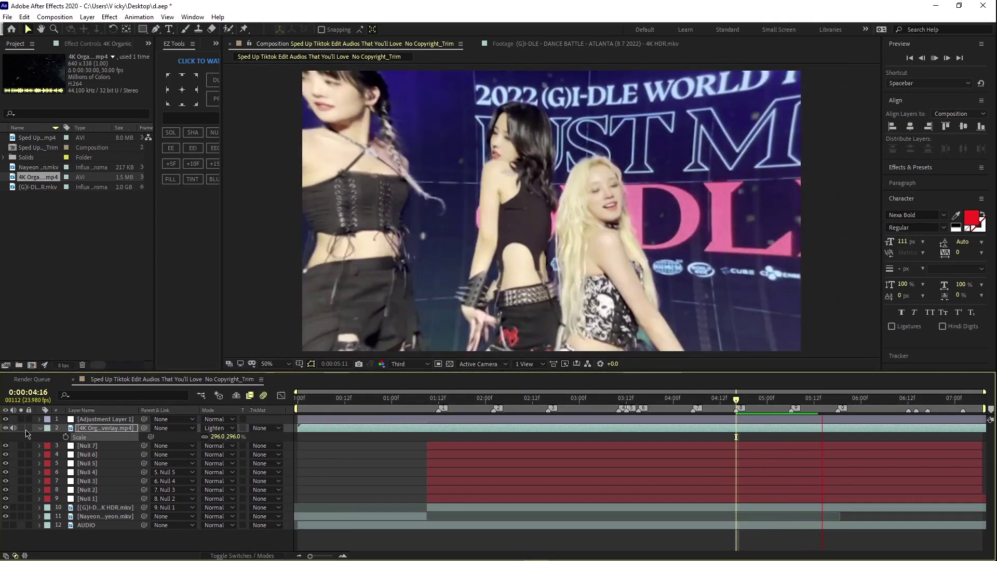
left_click(14, 428)
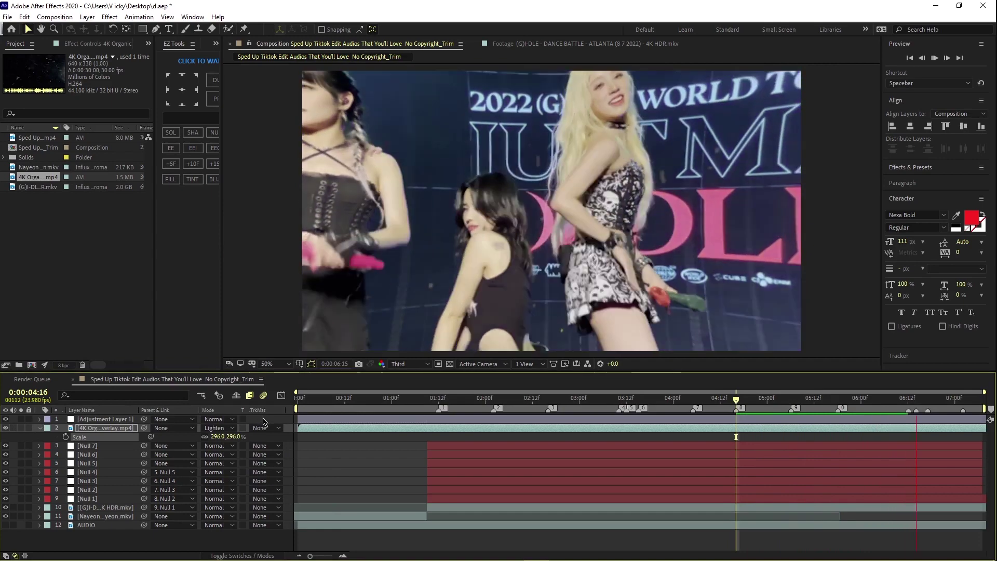
key("s")
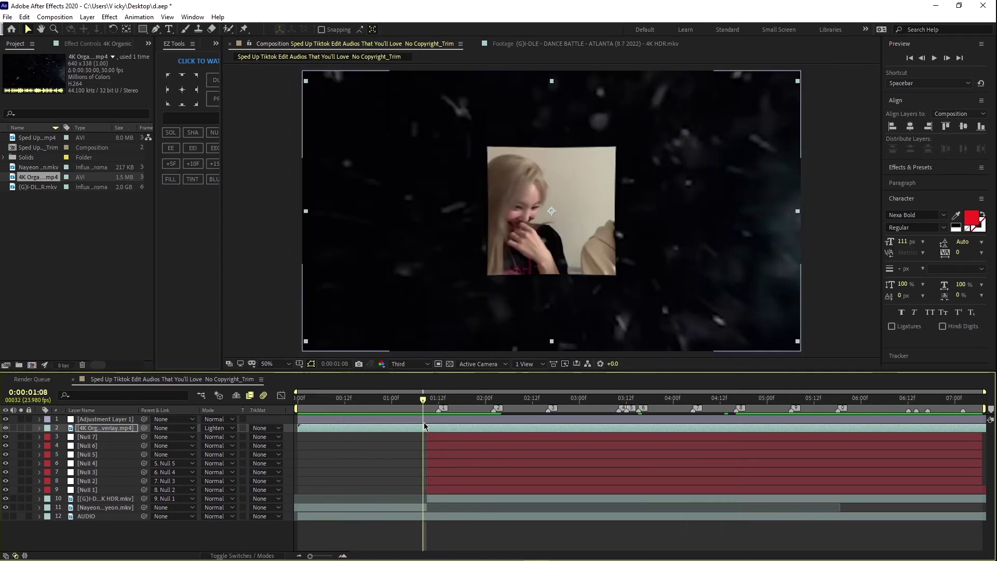
Step: Split the overlay layer at 0:00:01:09 and delete the part before the cut
left_click_drag(423, 405, 429, 405)
left_click(402, 441)
left_click(408, 429)
key("ctrl+shift+d")
left_click(411, 438)
key("Delete")
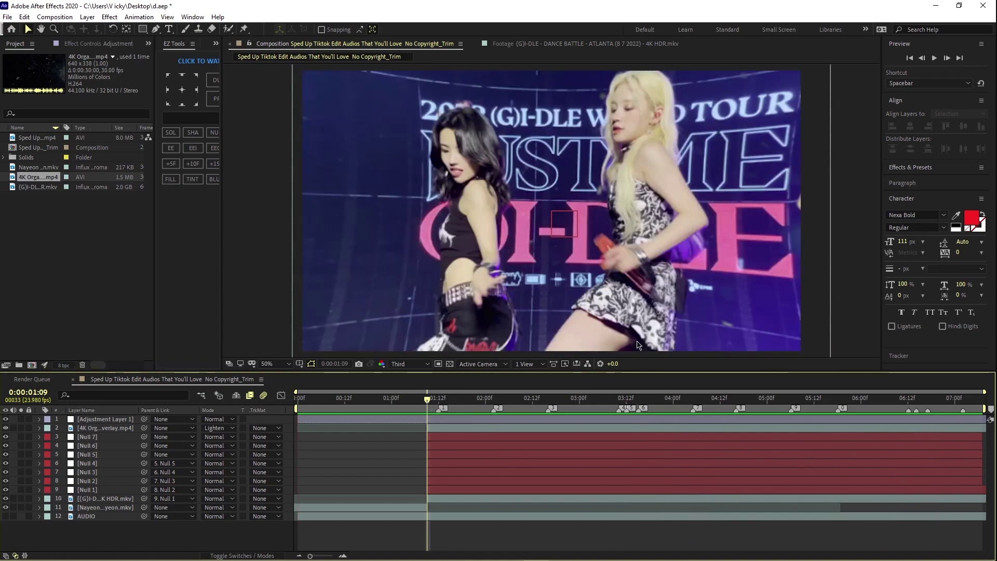
Step: Search the effects for looks and apply Magic Bullet Looks to Adjustment Layer 1
left_click(929, 167)
left_click(925, 180)
type("look")
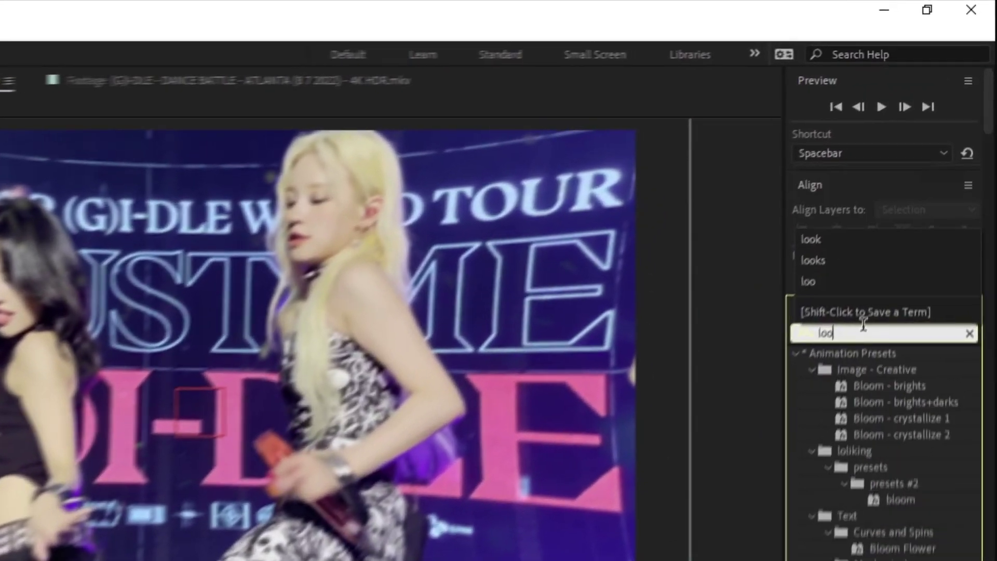
type("s")
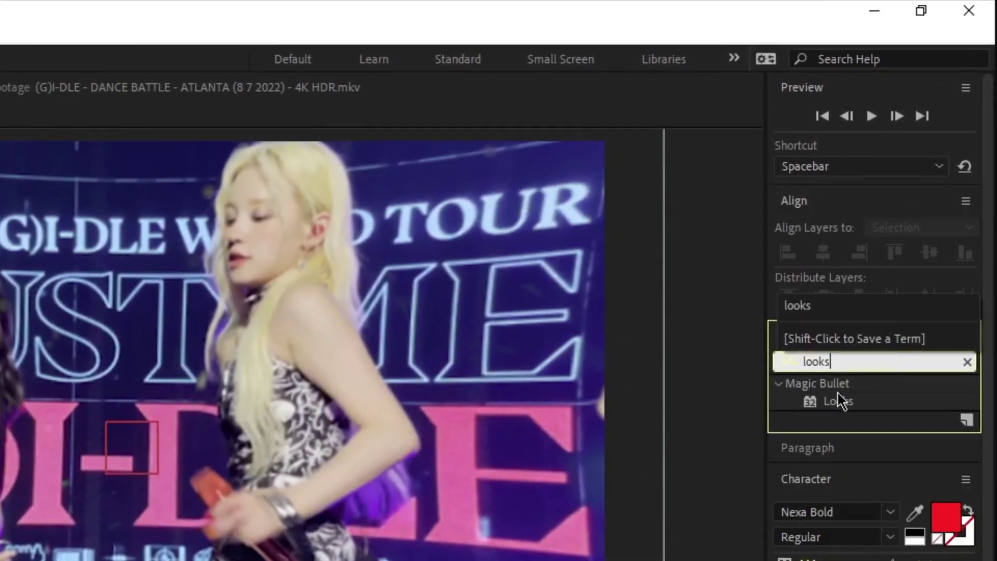
left_click(834, 408)
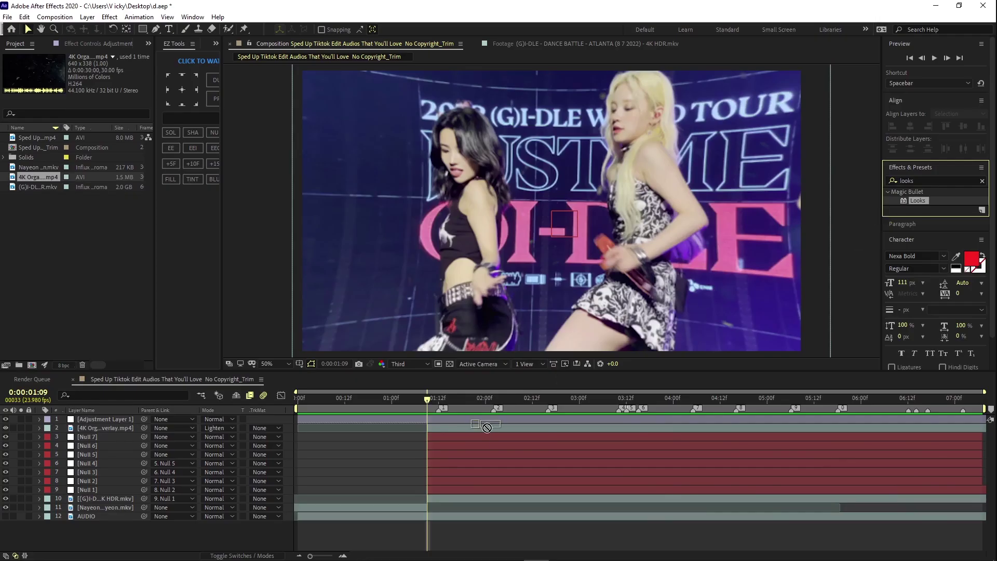
left_click_drag(486, 427, 489, 427)
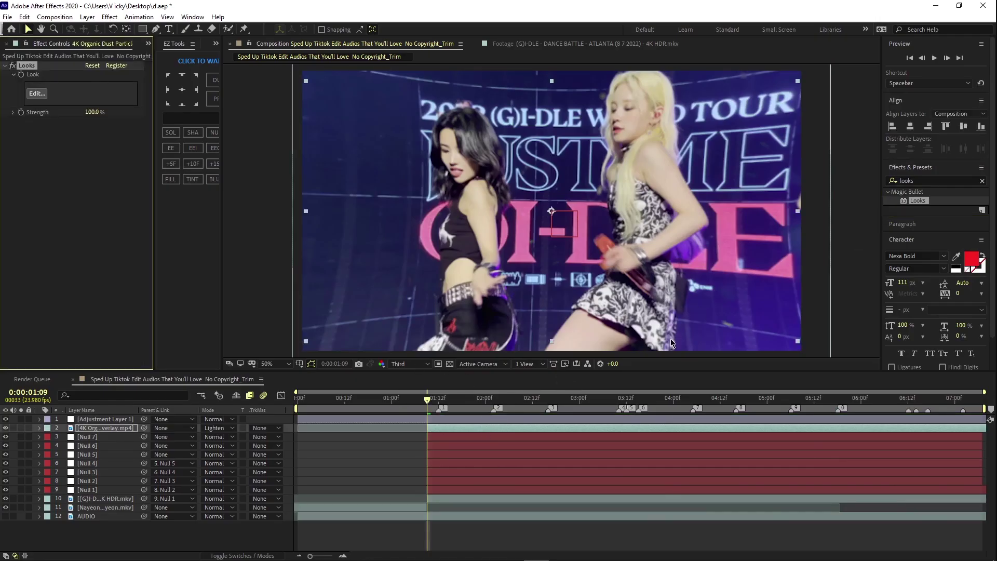
left_click(646, 354)
left_click_drag(581, 441, 572, 419)
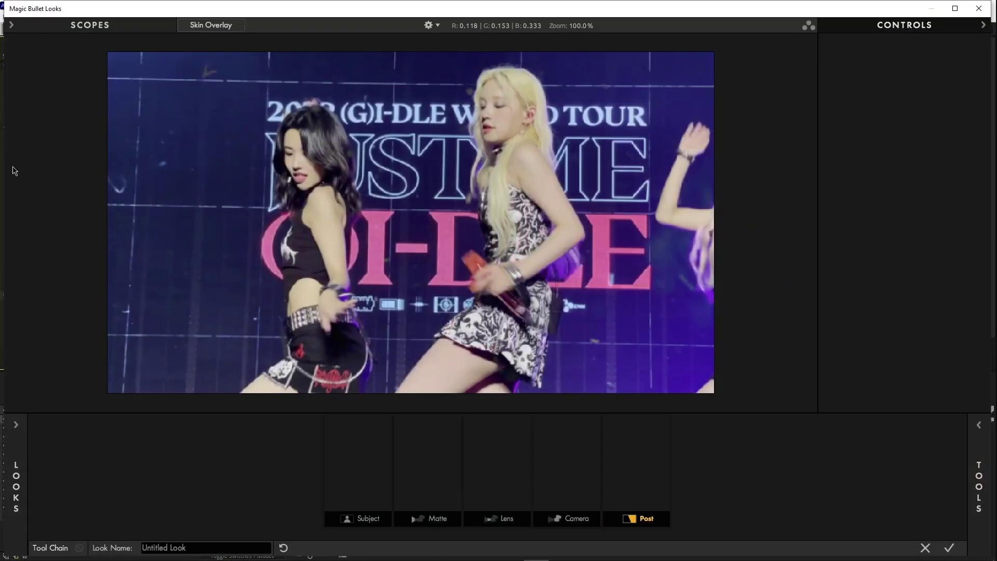
Step: Try several Color Film Stock looks in the Looks editor and apply Kodak 5229
left_click(18, 467)
left_click(134, 115)
left_click(121, 67)
left_click(202, 73)
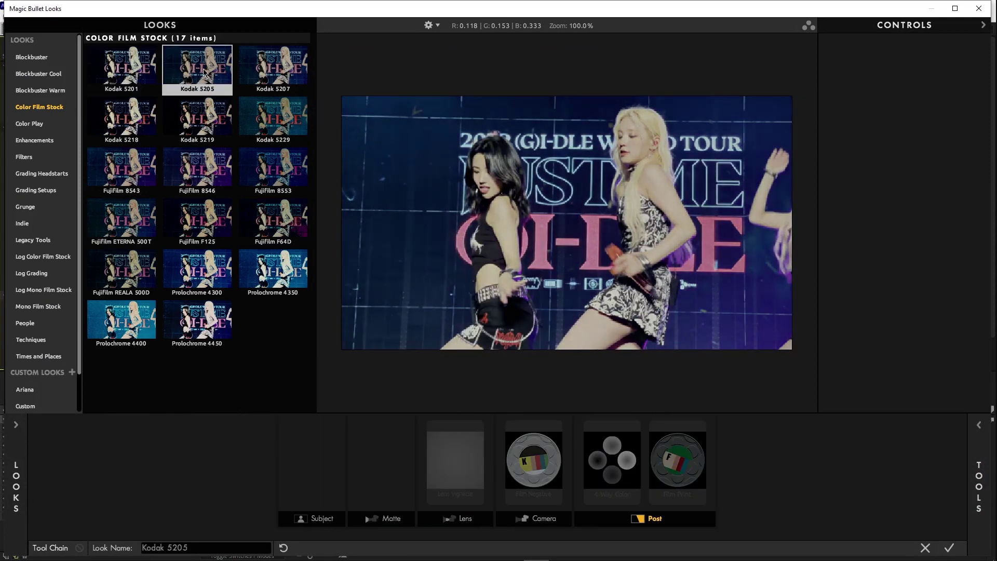
left_click(279, 156)
left_click(282, 218)
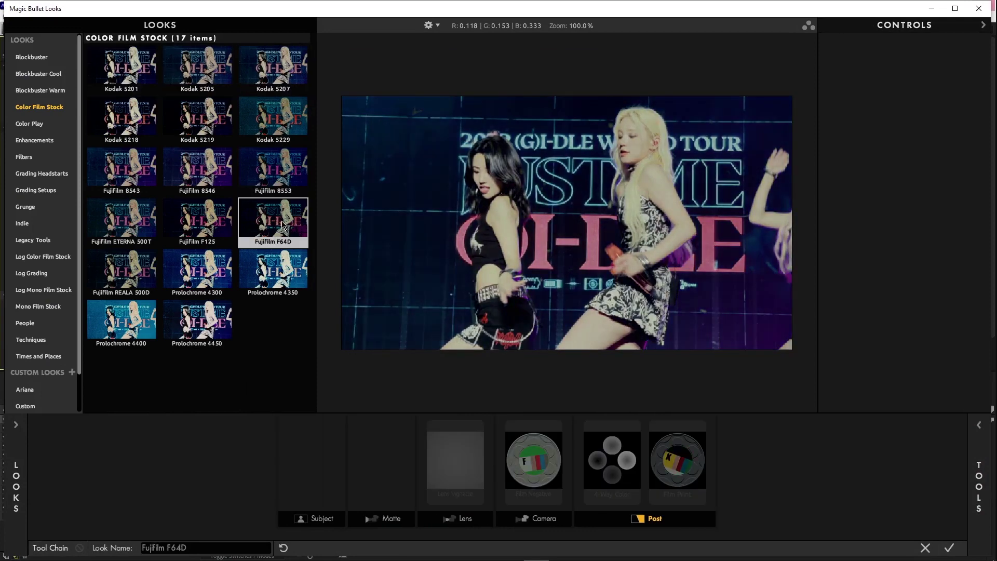
left_click(284, 259)
left_click(201, 287)
left_click(121, 322)
left_click(273, 167)
left_click(275, 125)
double_click(280, 136)
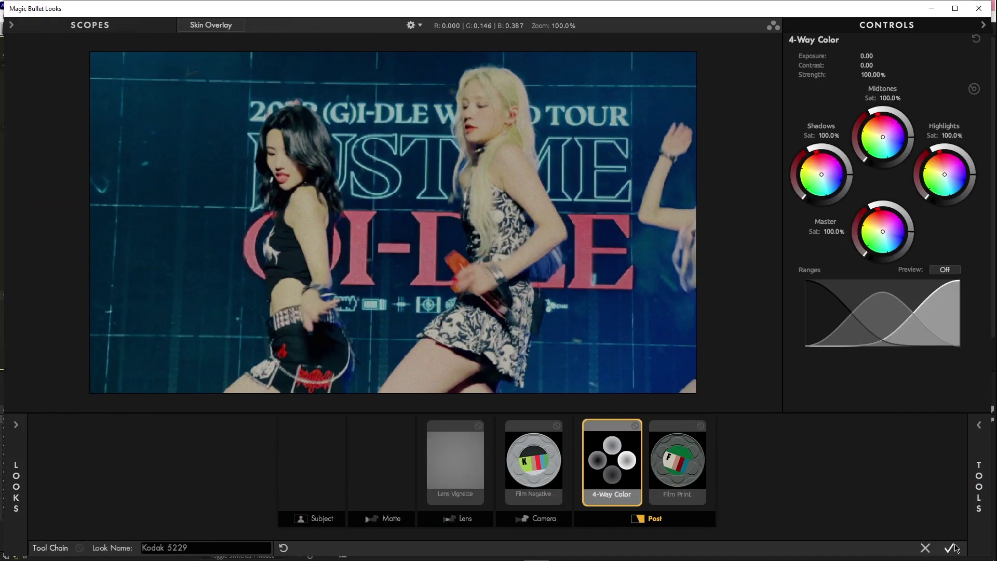
left_click(950, 548)
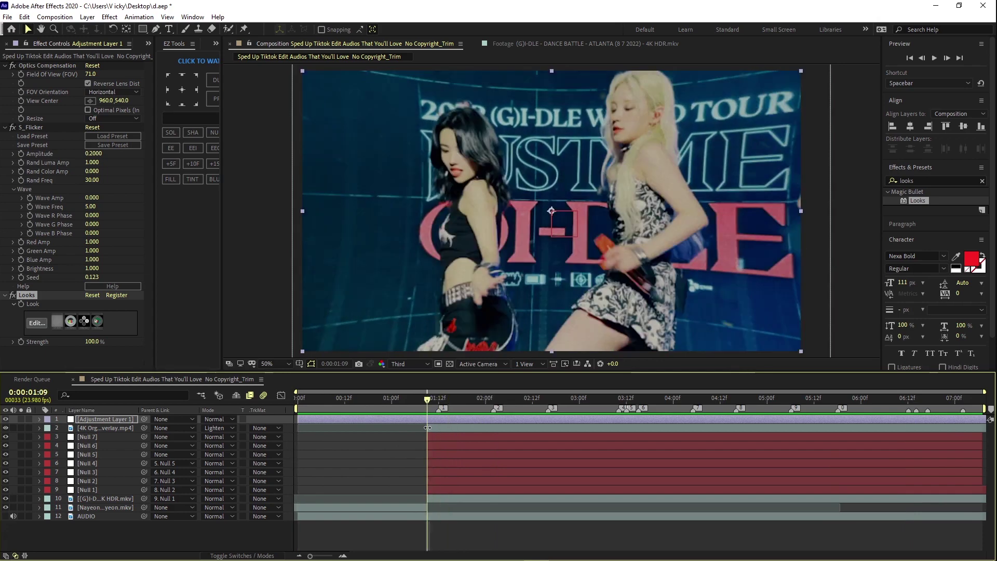
Step: Add a second adjustment layer above the others and split it at 0:00:03:01
left_click(473, 539)
right_click(473, 539)
mouse_move(519, 421)
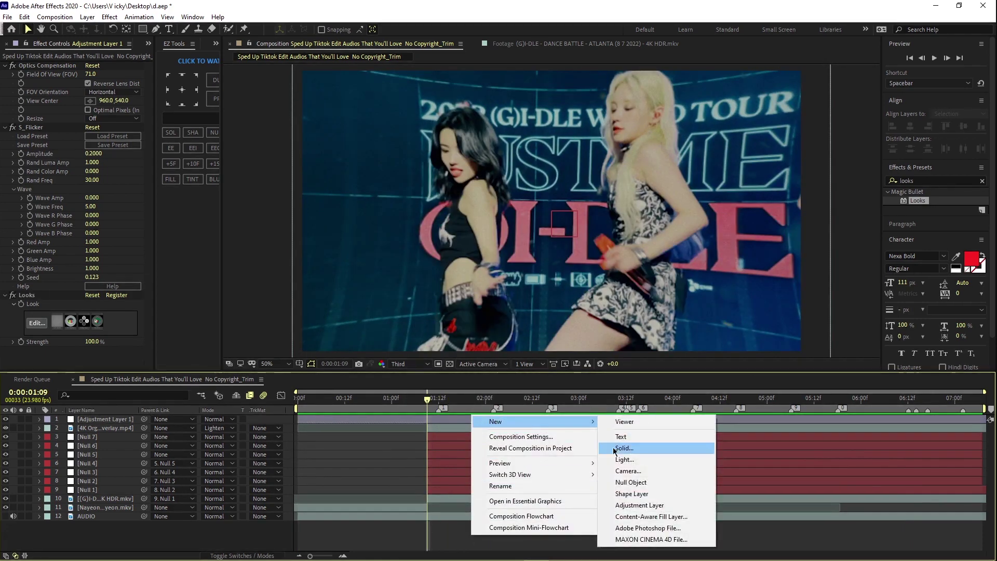
left_click(623, 504)
left_click_drag(450, 410, 578, 446)
key("ctrl+shift+d")
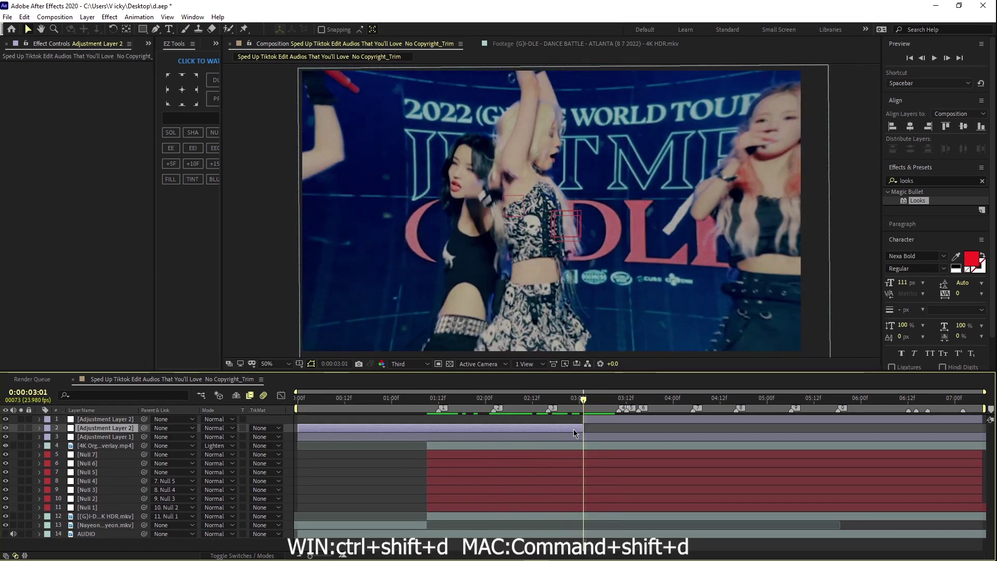
Step: Trim the second adjustment layer to end at 0:00:03:21, deleting the part after the cut
left_click_drag(585, 401, 663, 428)
left_click(664, 419)
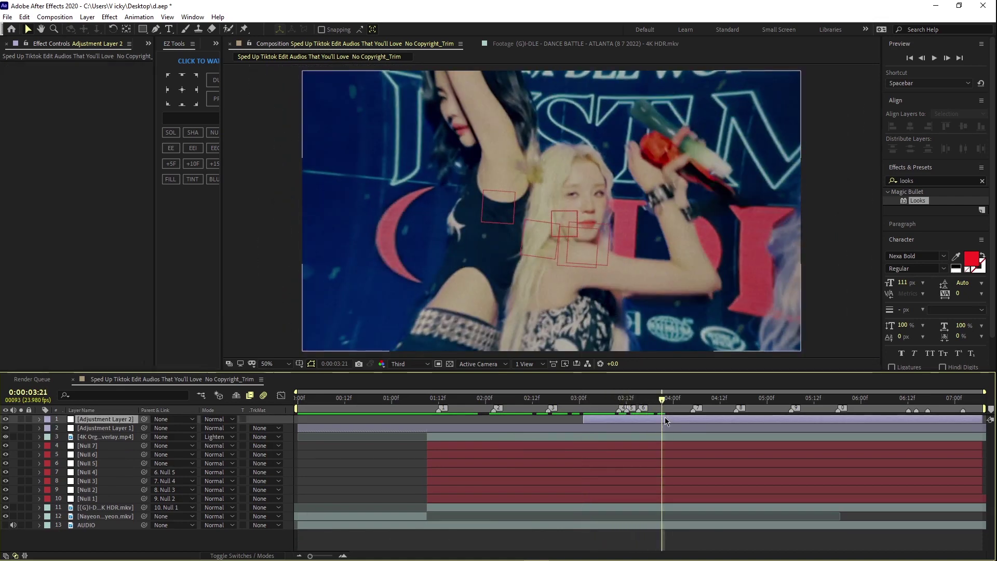
key("ctrl+shift+d")
key("Delete")
Step: Search the effects for wide time and apply CC Wide Time to the trimmed Adjustment Layer 2
left_click_drag(662, 401, 585, 415)
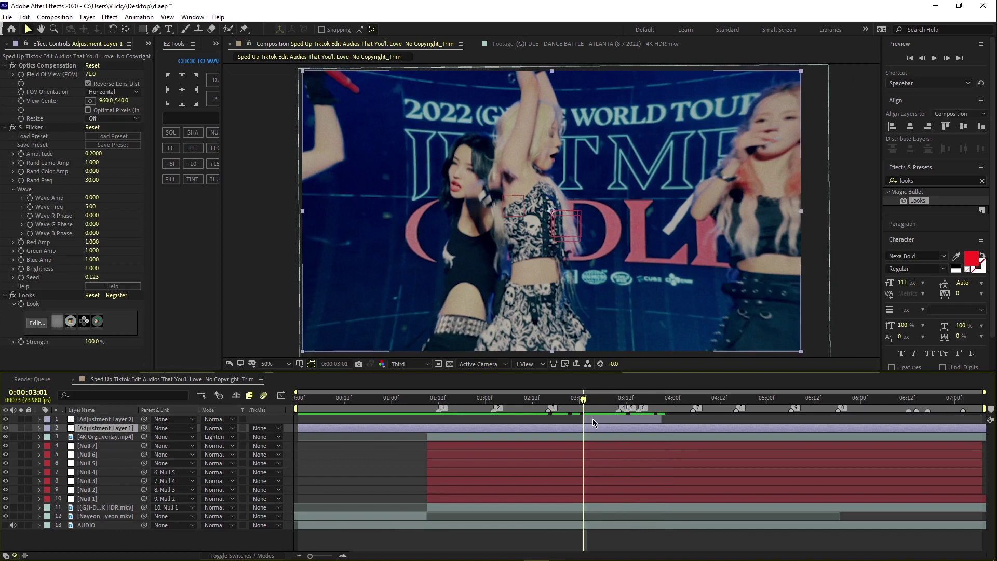
left_click(593, 419)
left_click_drag(923, 183, 818, 176)
type("wide")
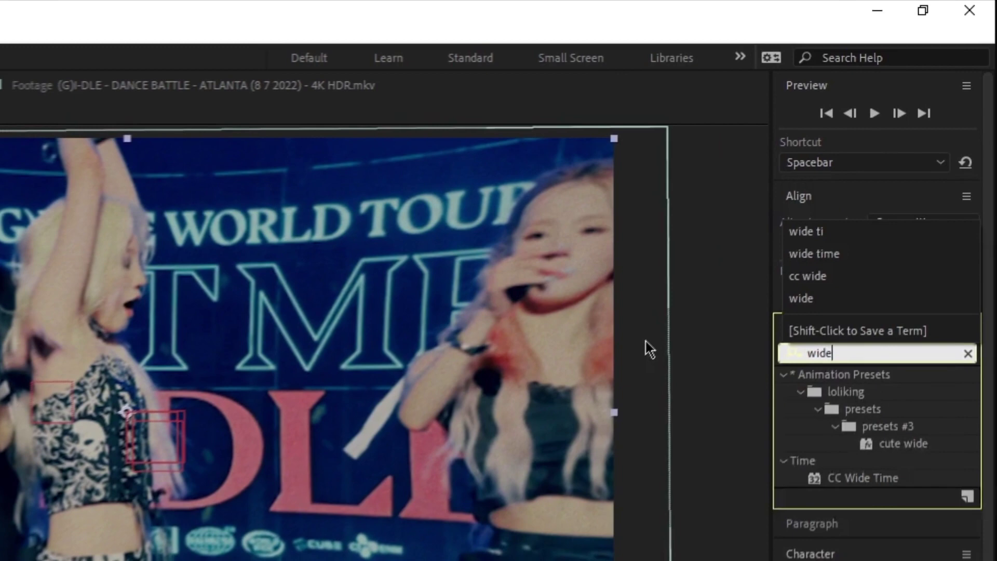
type(" time")
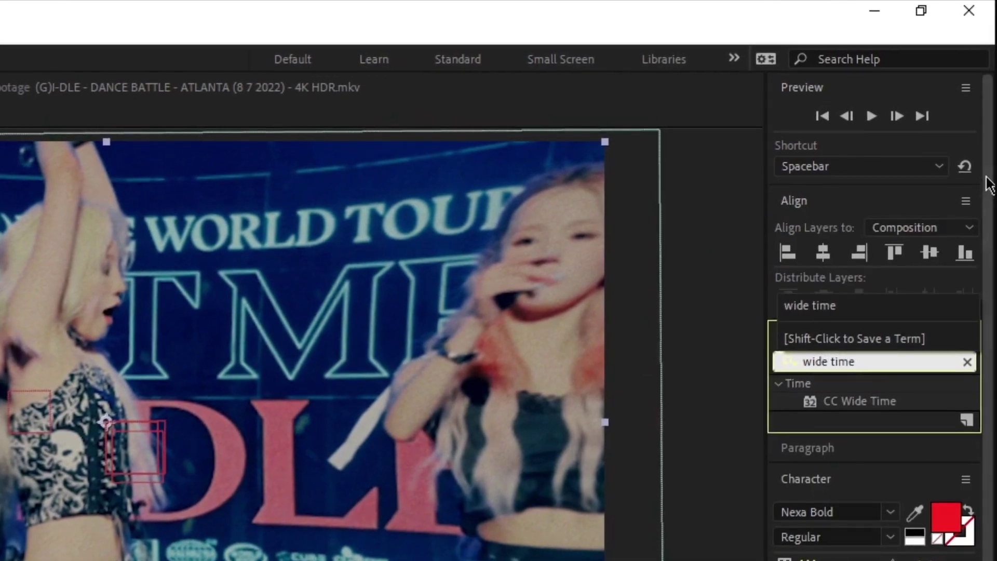
left_click(856, 413)
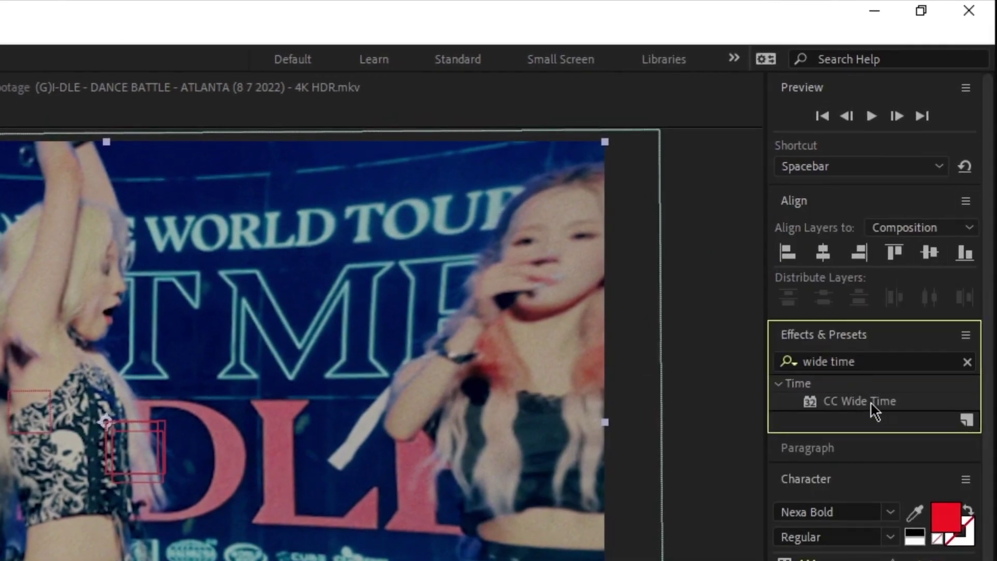
left_click_drag(860, 401, 561, 402)
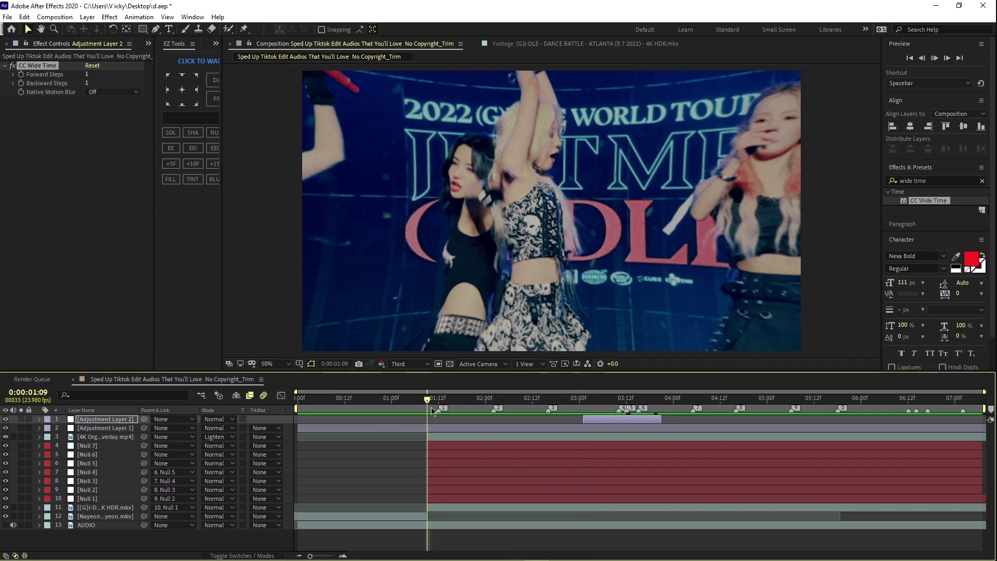
Step: Preview the finished edit from 0:00:01:09 and replay it from an earlier point
key("space")
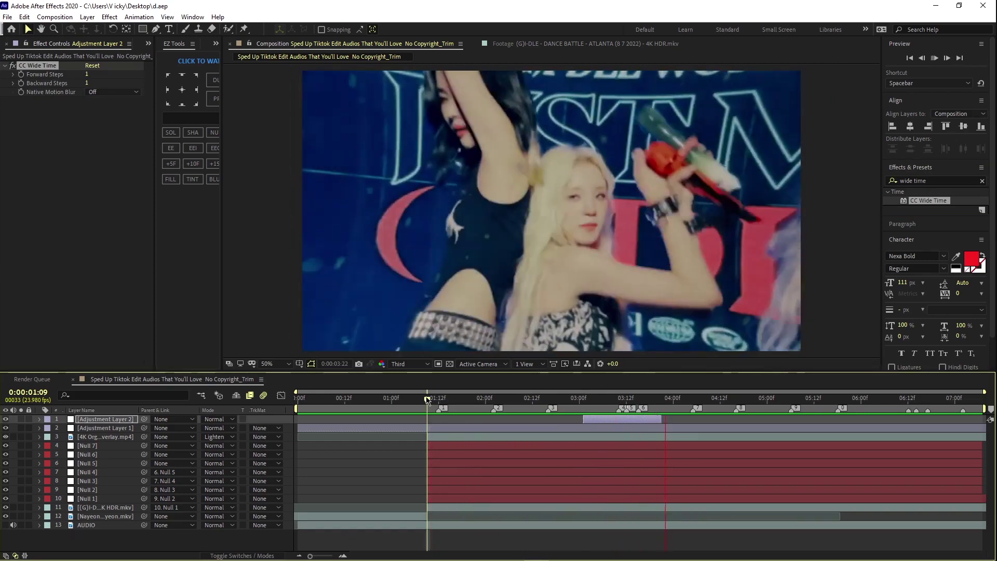
key("space")
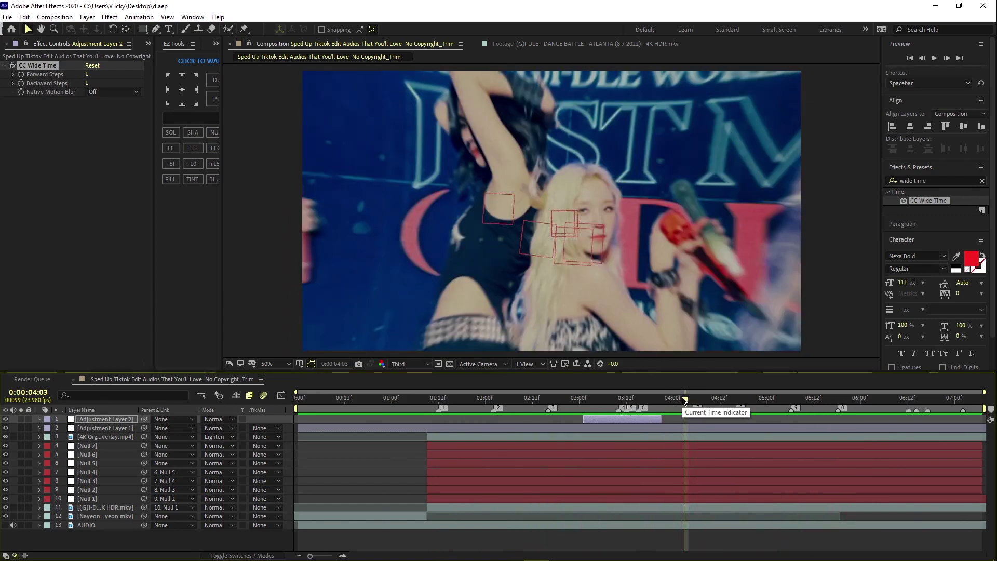
left_click(391, 398)
key("space")
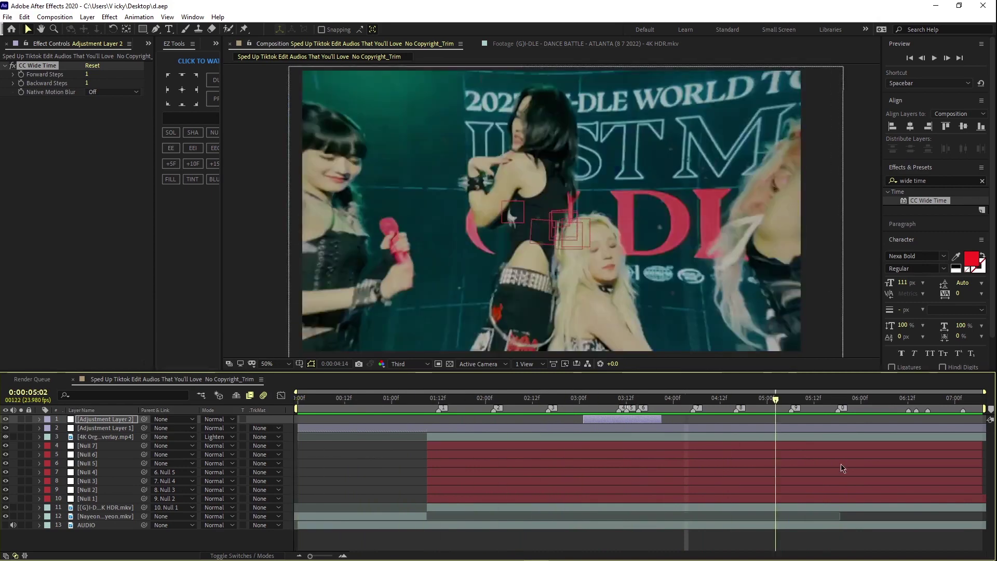
key("space")
left_click(7, 16)
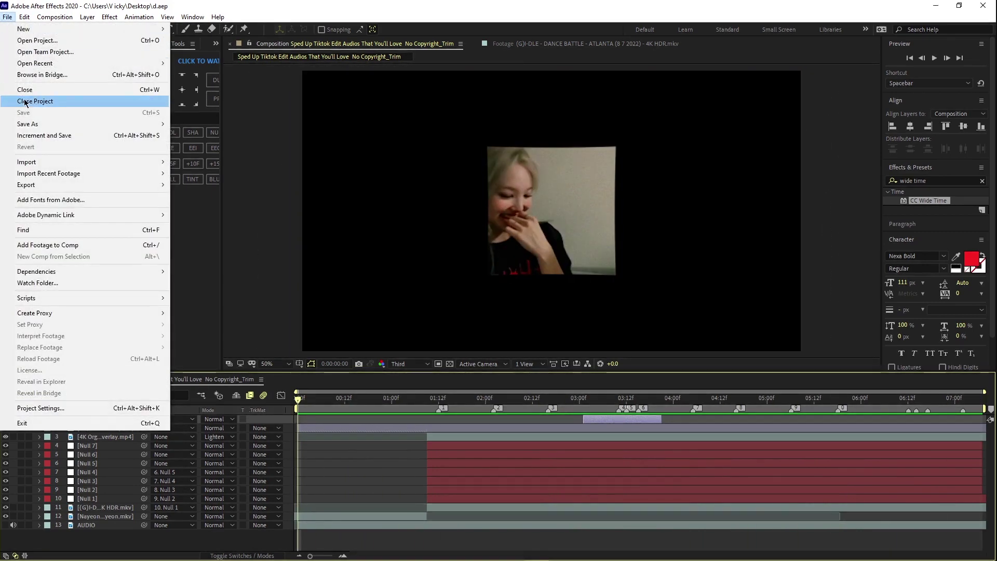
left_click(518, 534)
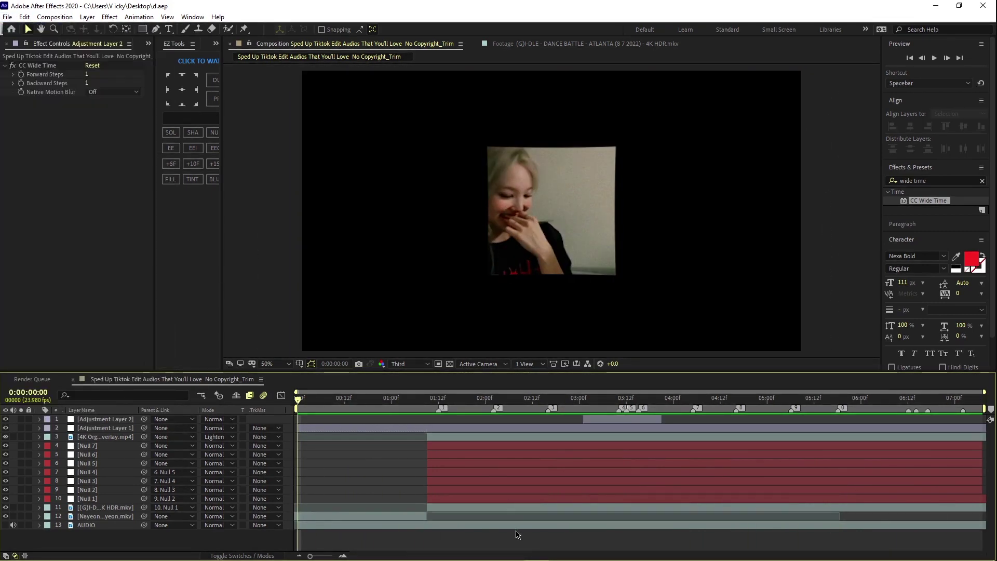